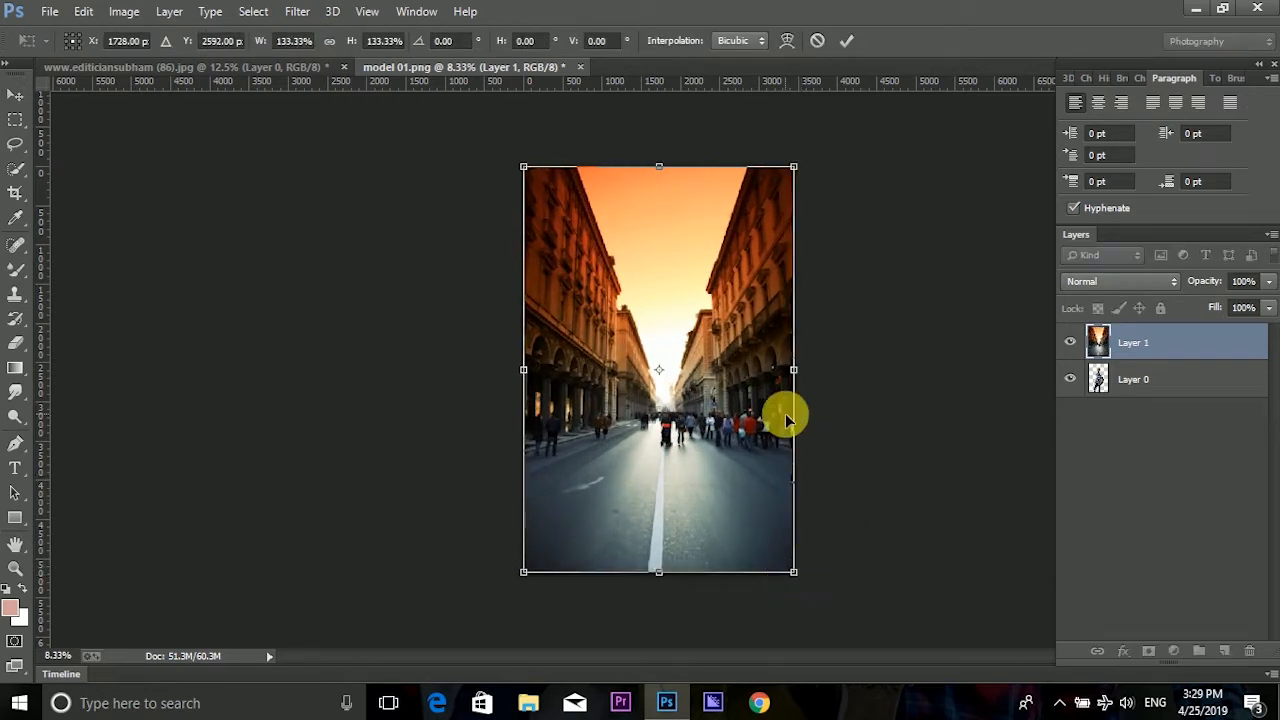
Apply the transform that fits the street image to the canvas and move the model layer above it.
left_click(846, 40)
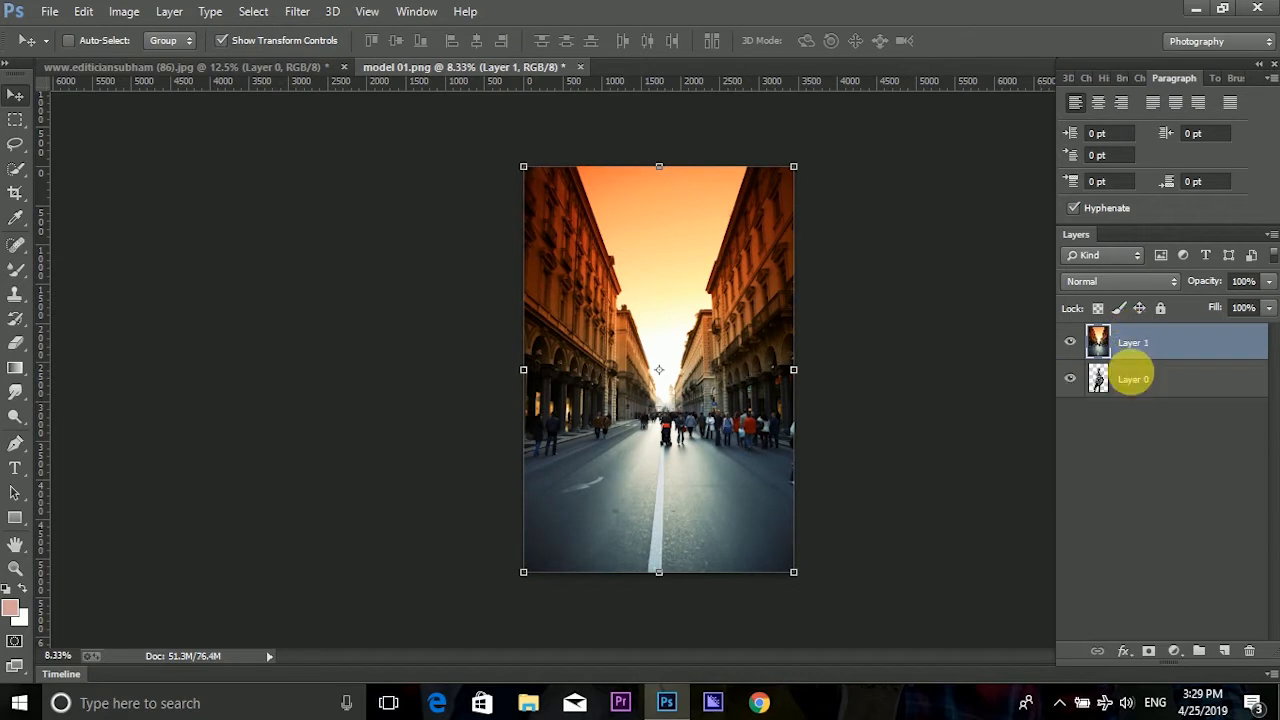
left_click_drag(1133, 378, 1136, 340)
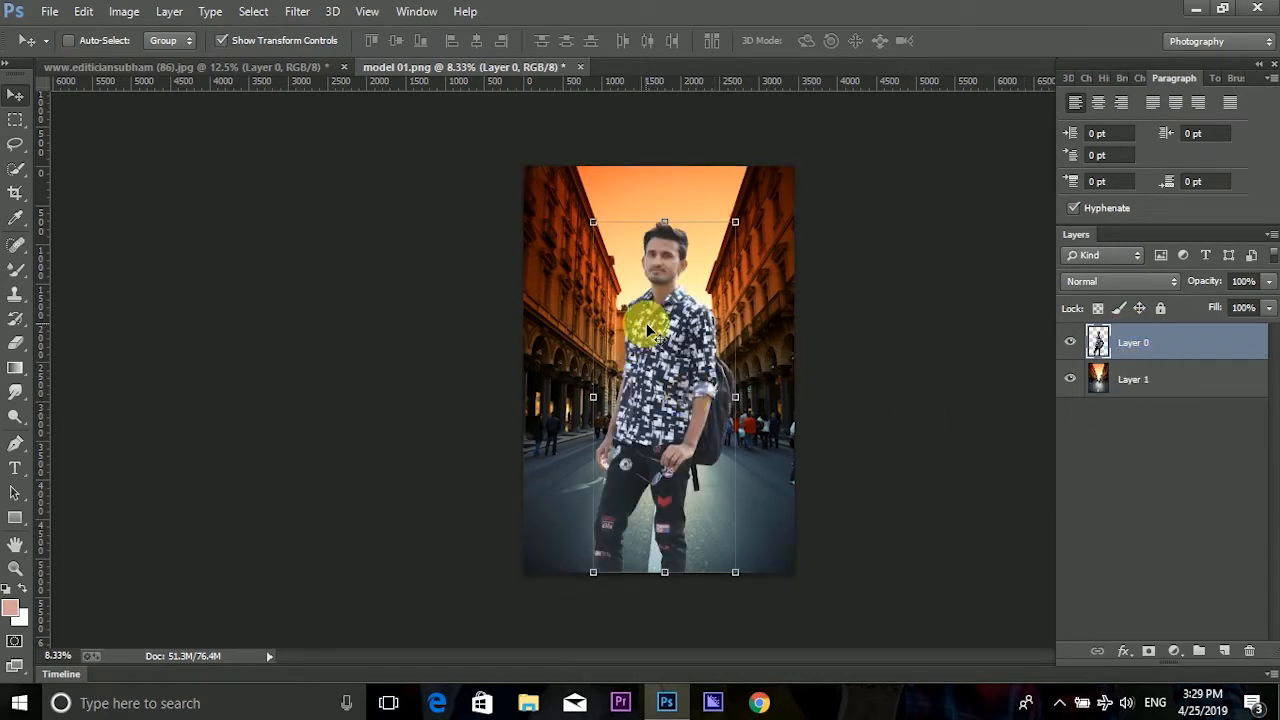
Open the Camera Raw filter for the model layer and set Highlights to -47, Shadows to -83, Whites to -10 and Blacks to -7.
left_click(330, 11)
mouse_move(297, 11)
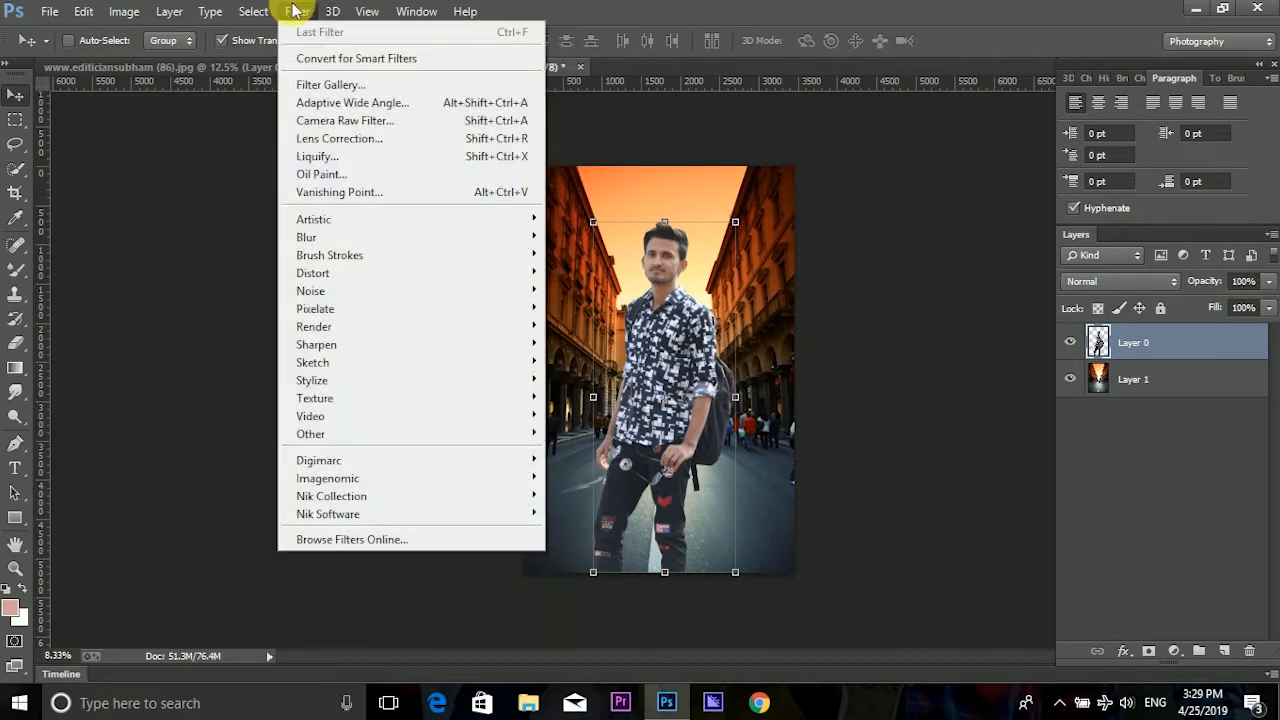
left_click(343, 121)
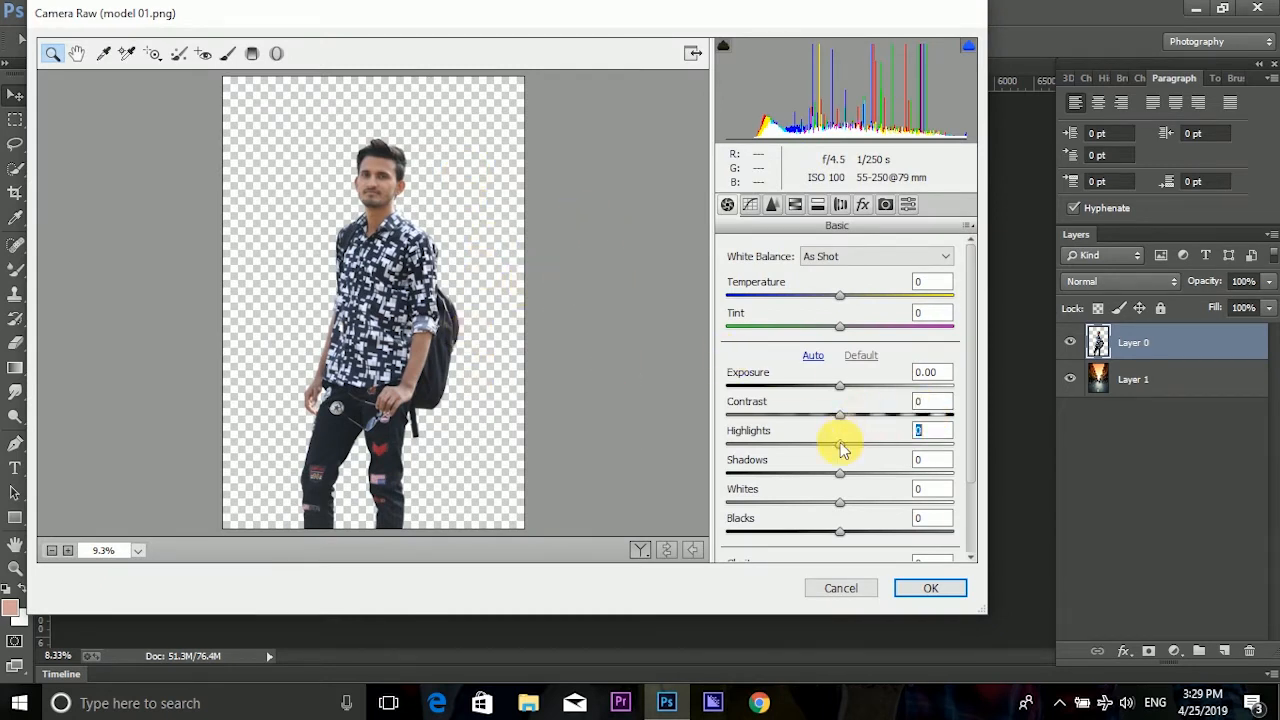
left_click_drag(820, 448, 748, 474)
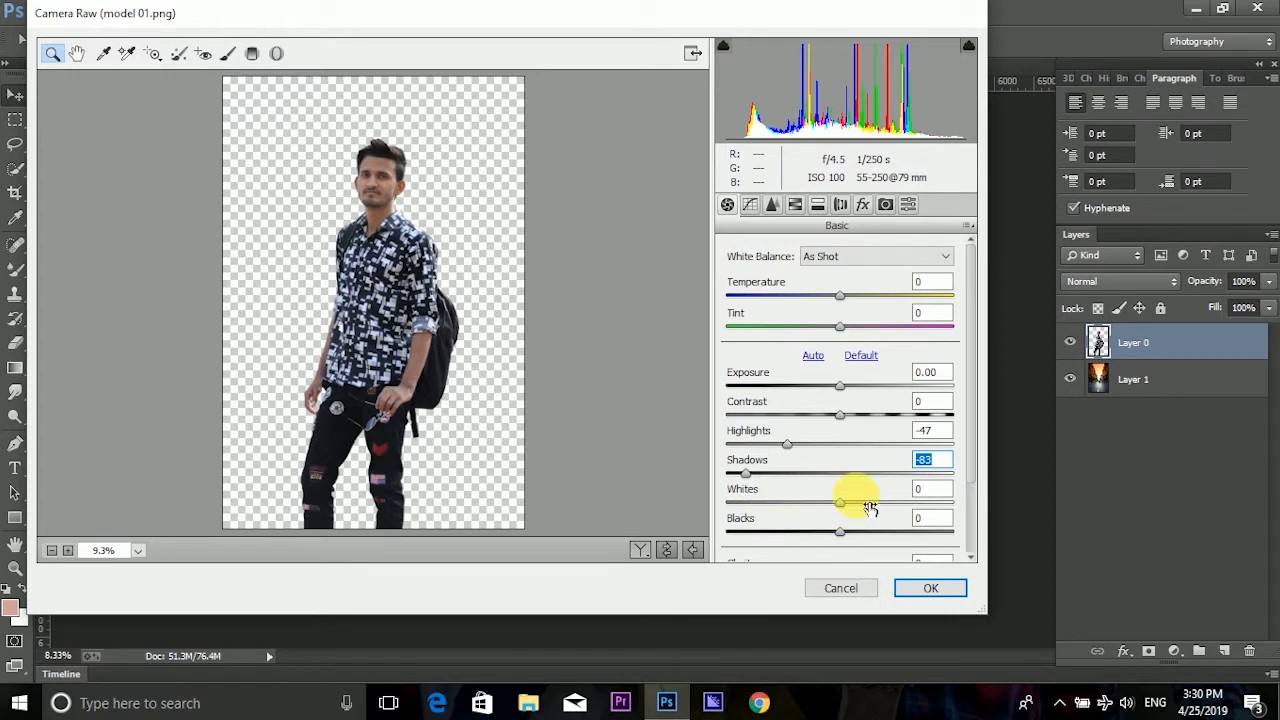
left_click_drag(840, 502, 753, 538)
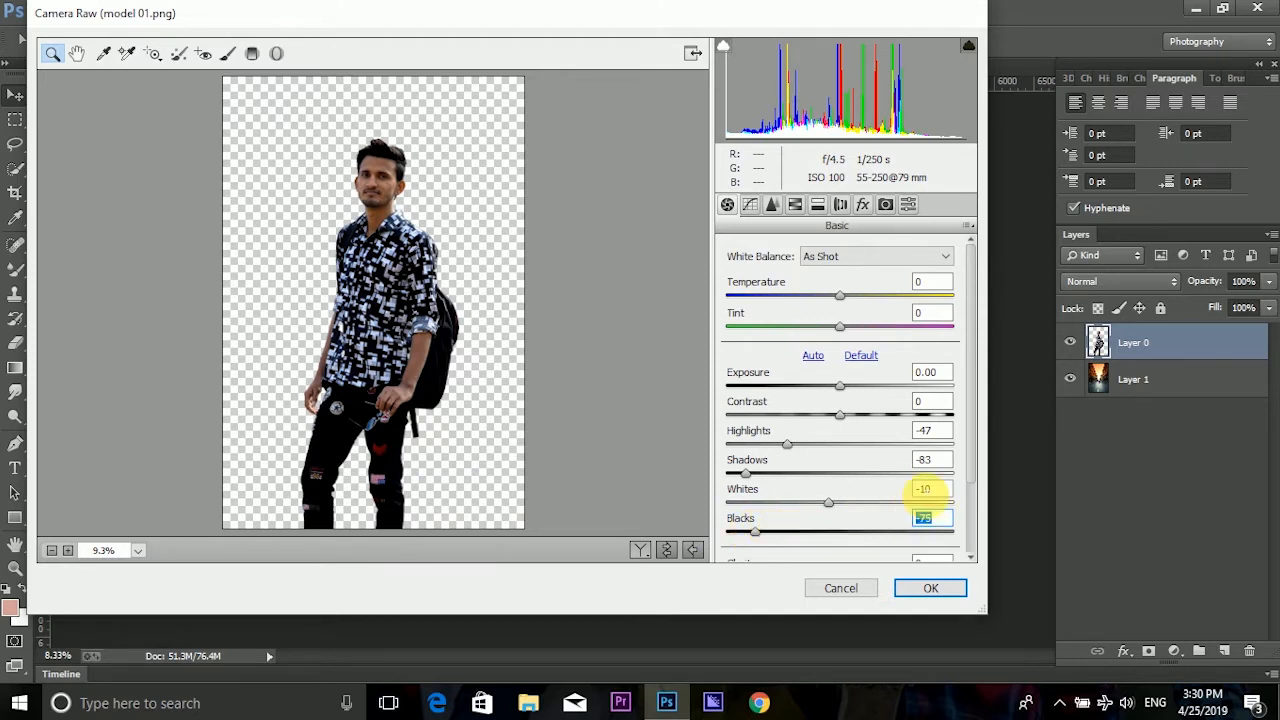
left_click(829, 531)
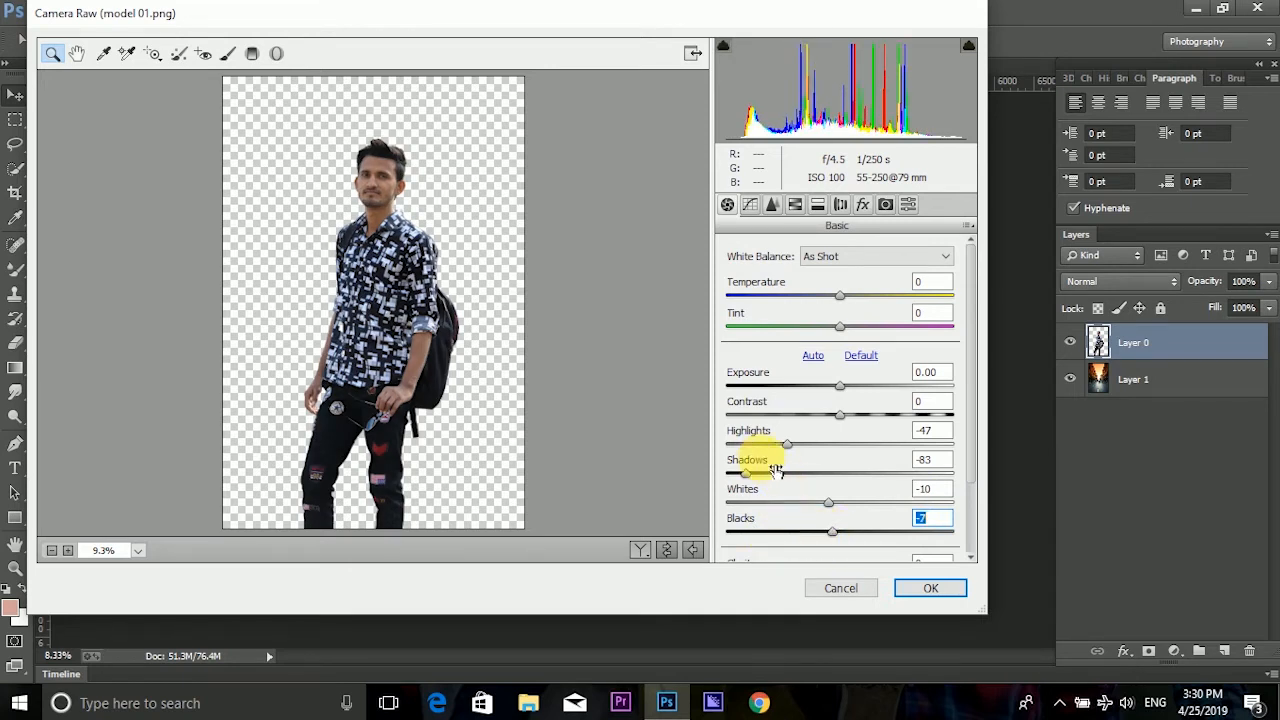
Refine the model's tones to Contrast +18, Highlights -13, Shadows -73, Whites +31 and Blacks -22.
left_click_drag(845, 420, 863, 423)
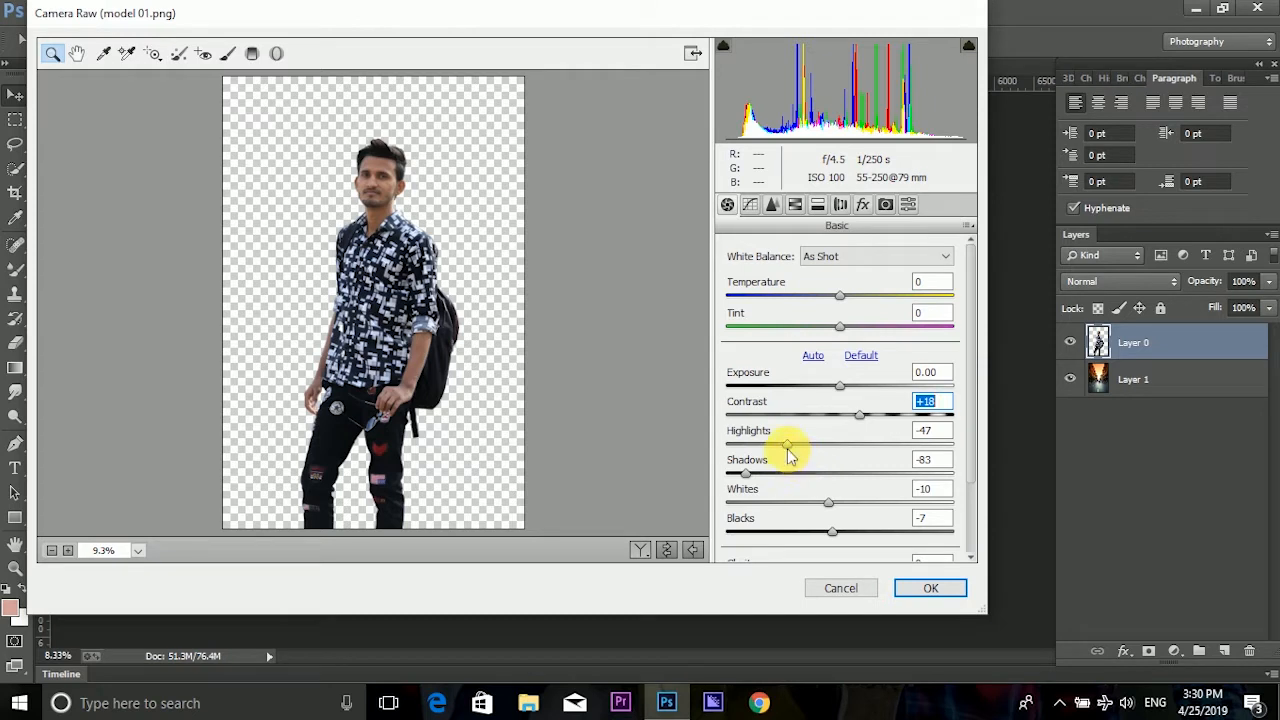
left_click_drag(790, 455, 826, 472)
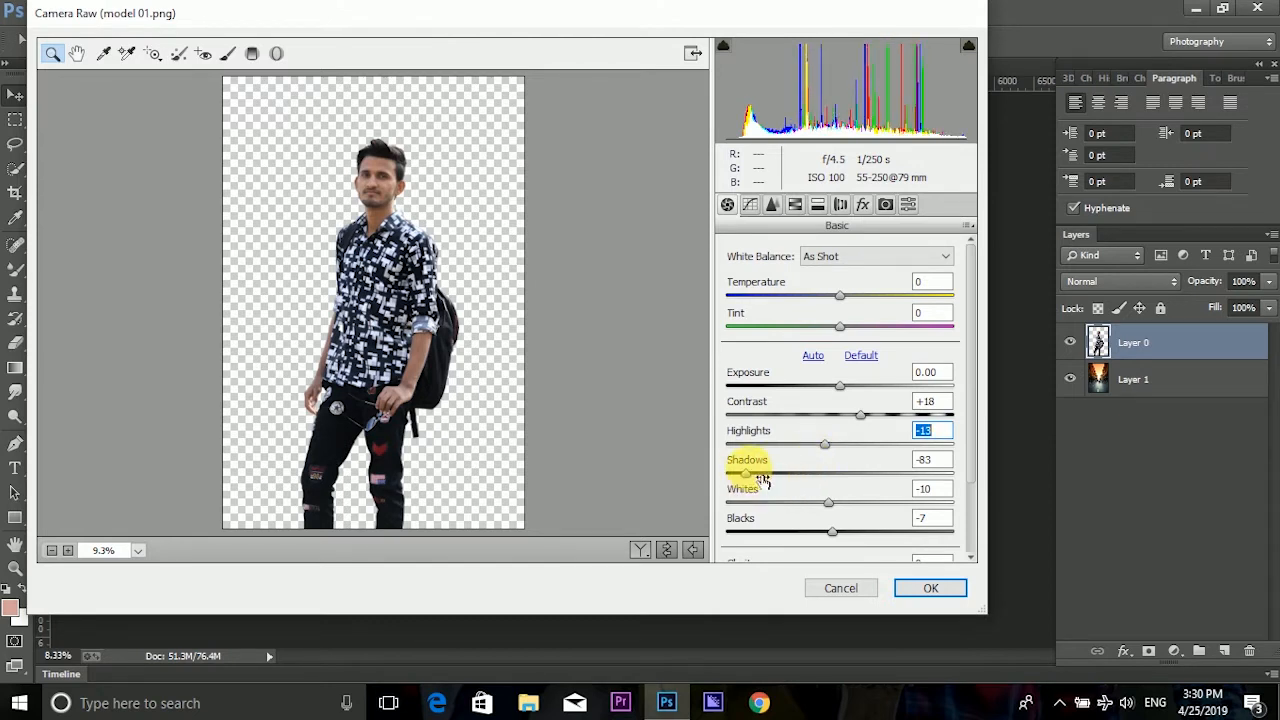
left_click_drag(768, 480, 769, 485)
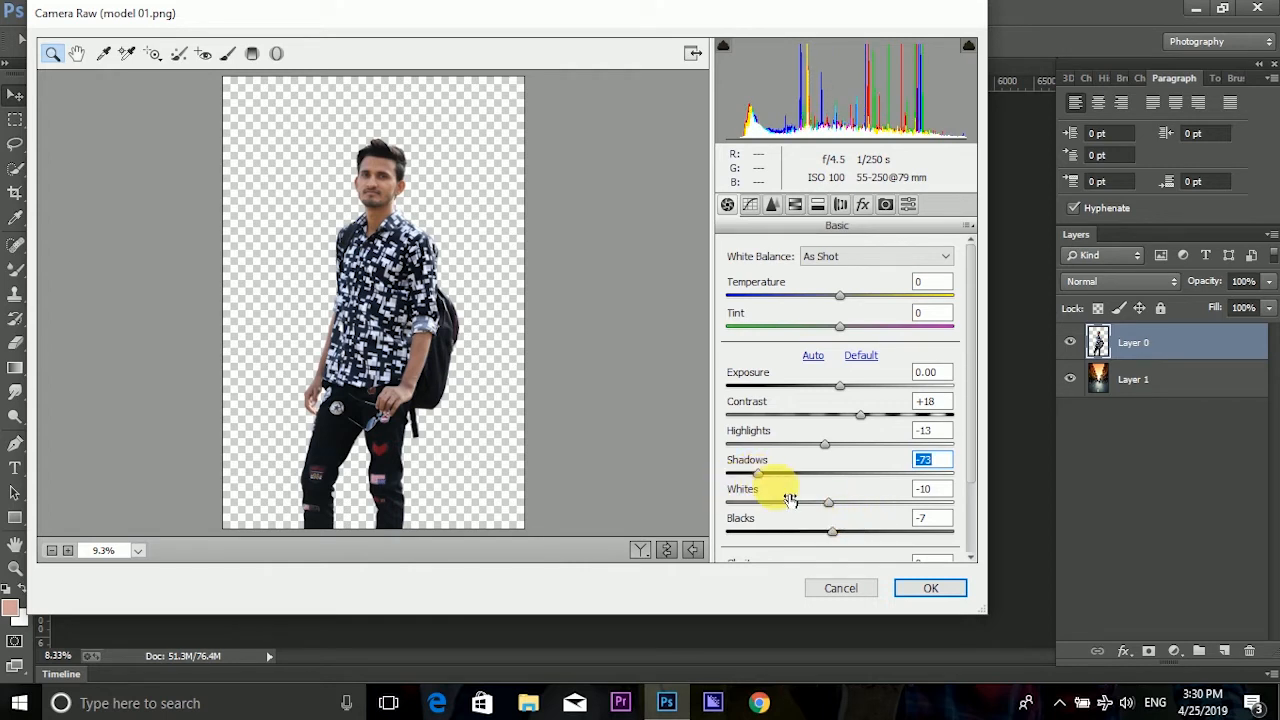
left_click_drag(828, 508, 757, 541)
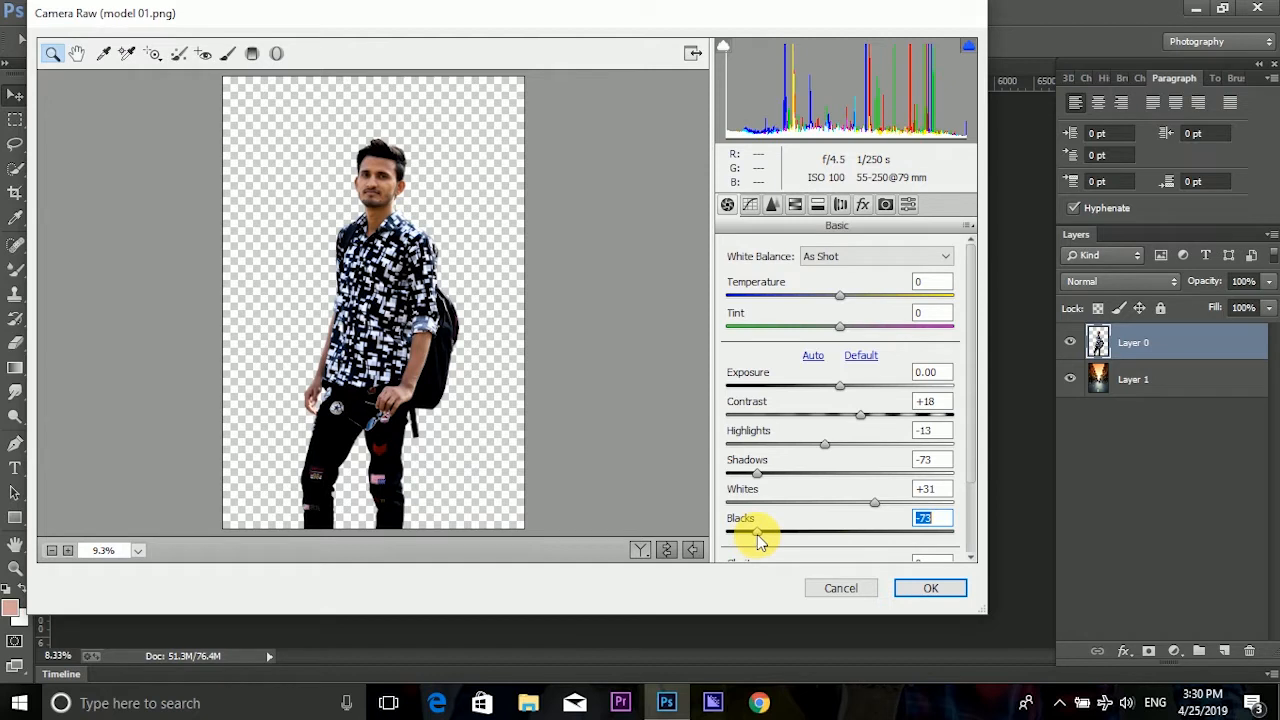
scroll(820, 518, "down", 3)
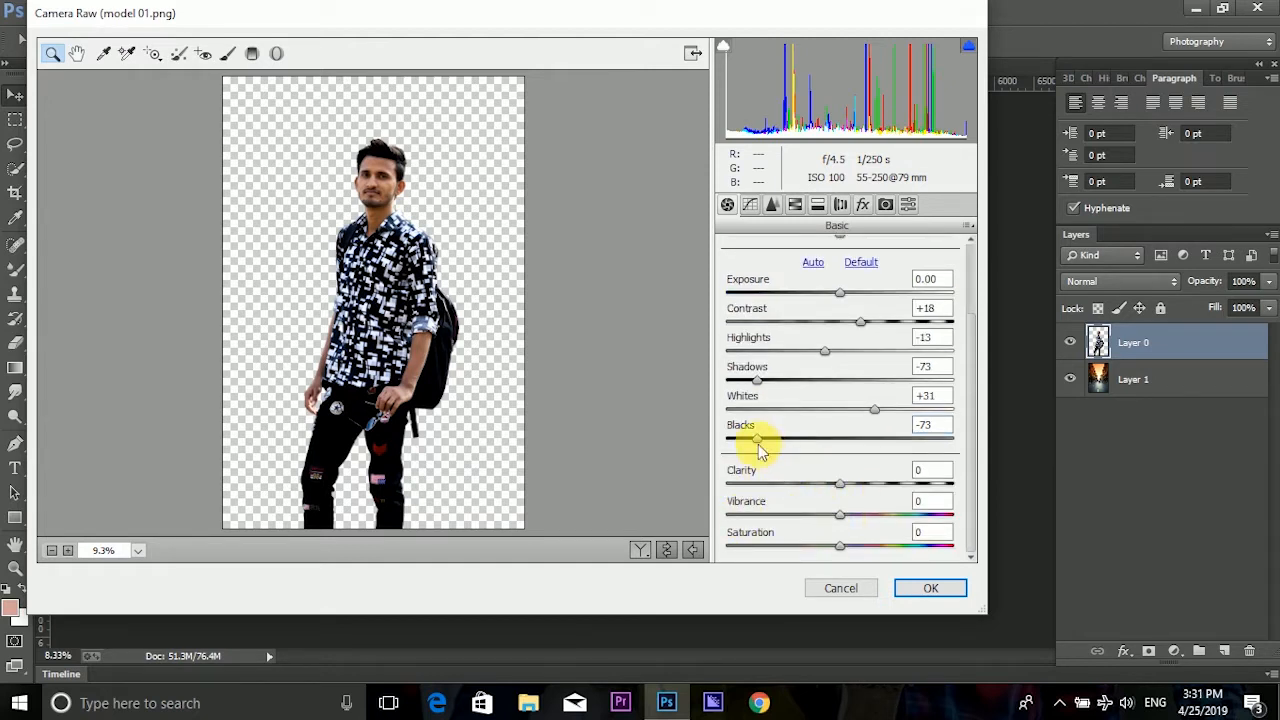
left_click_drag(758, 450, 818, 466)
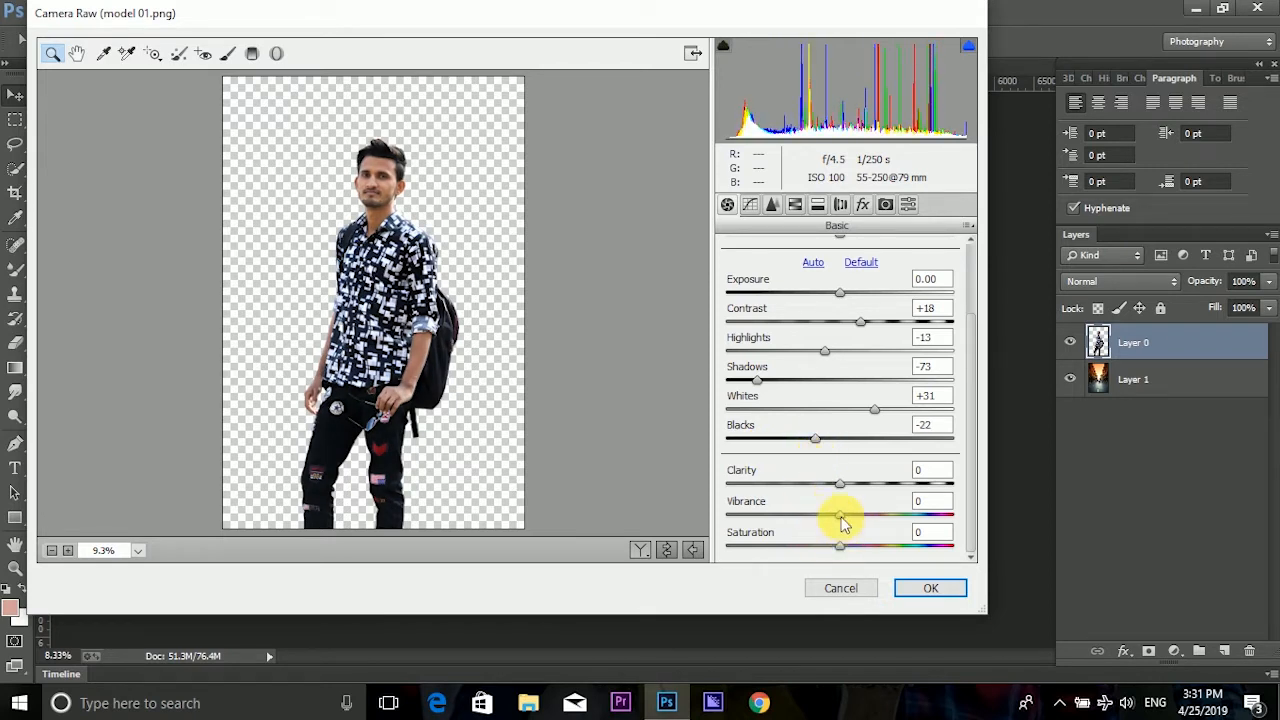
Set Vibrance to +23, Saturation to -7 and the Oranges luminance to +11, and apply the Camera Raw filter.
left_click_drag(841, 522, 829, 545)
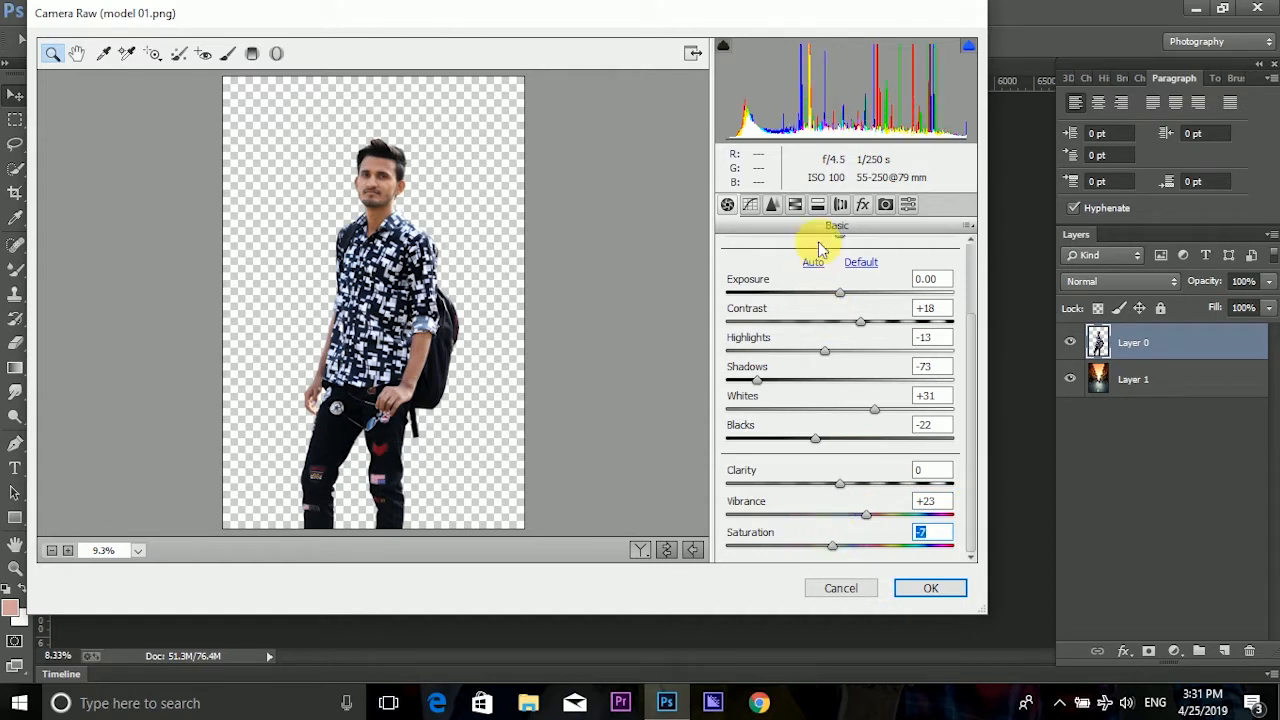
left_click(817, 204)
left_click(796, 208)
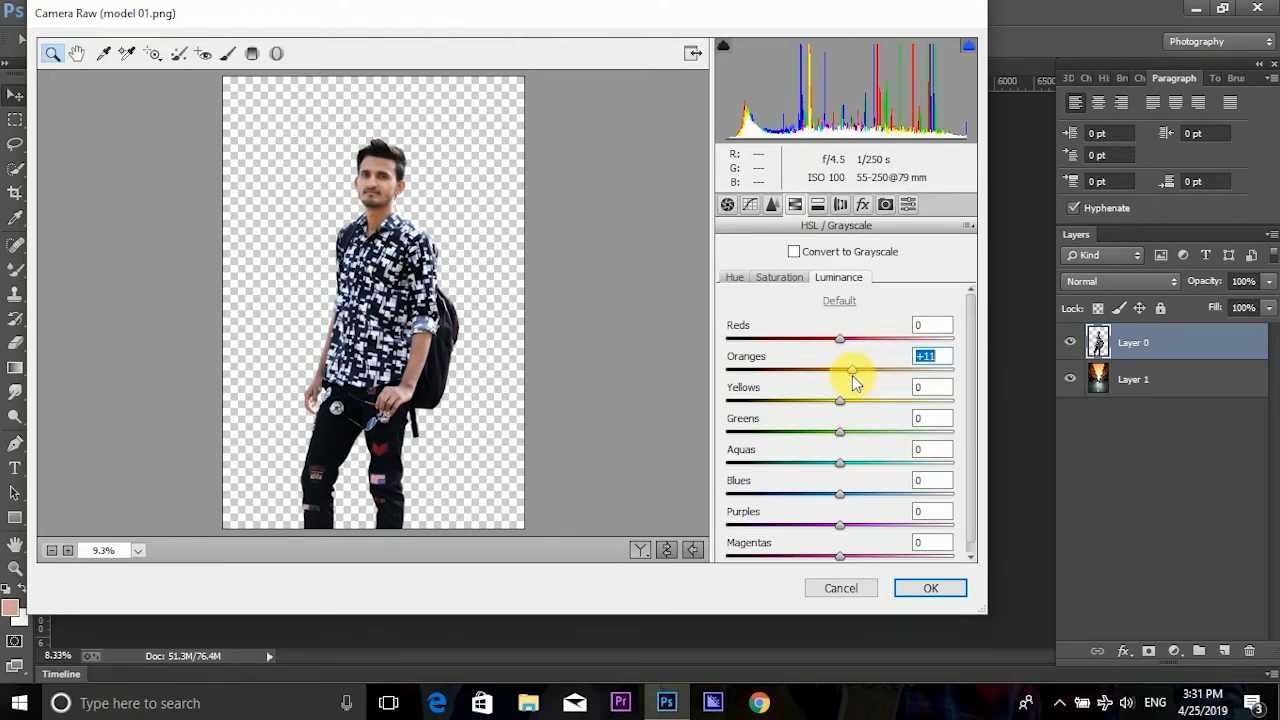
left_click(928, 588)
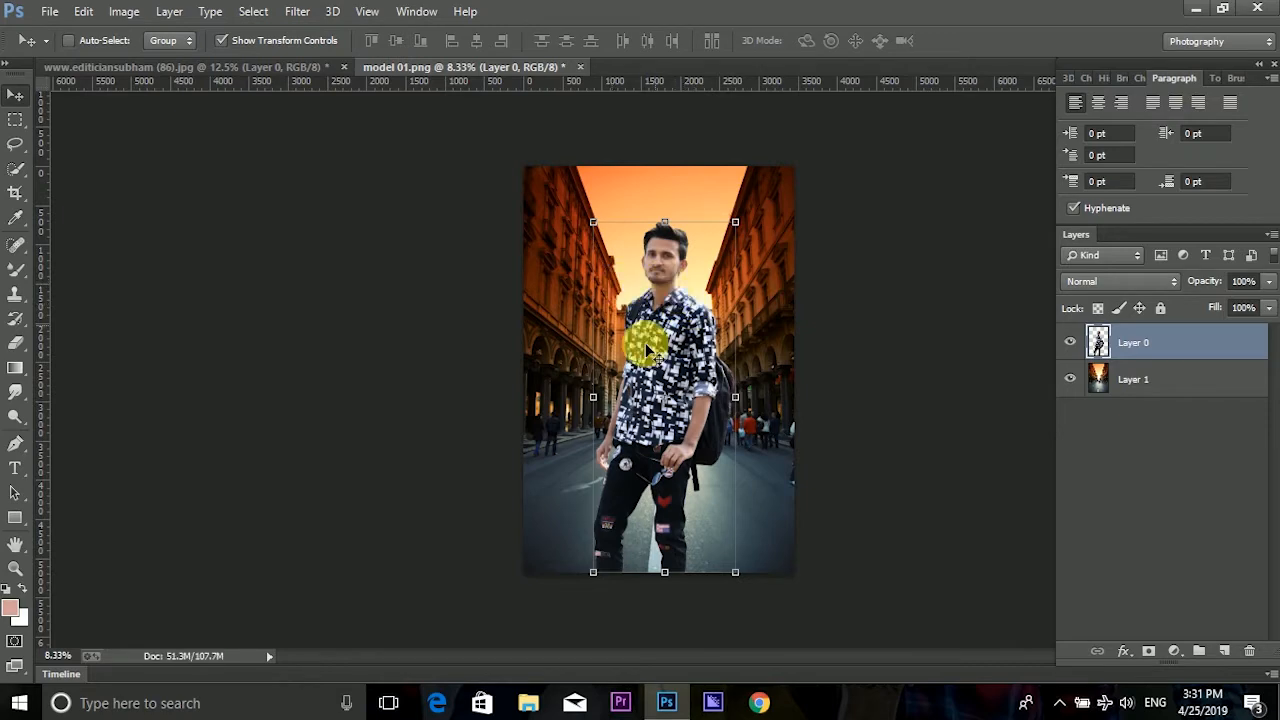
Apply the Camera Raw filter to the model layer again with Blacks at -40 and Highlights at +24.
left_click(292, 14)
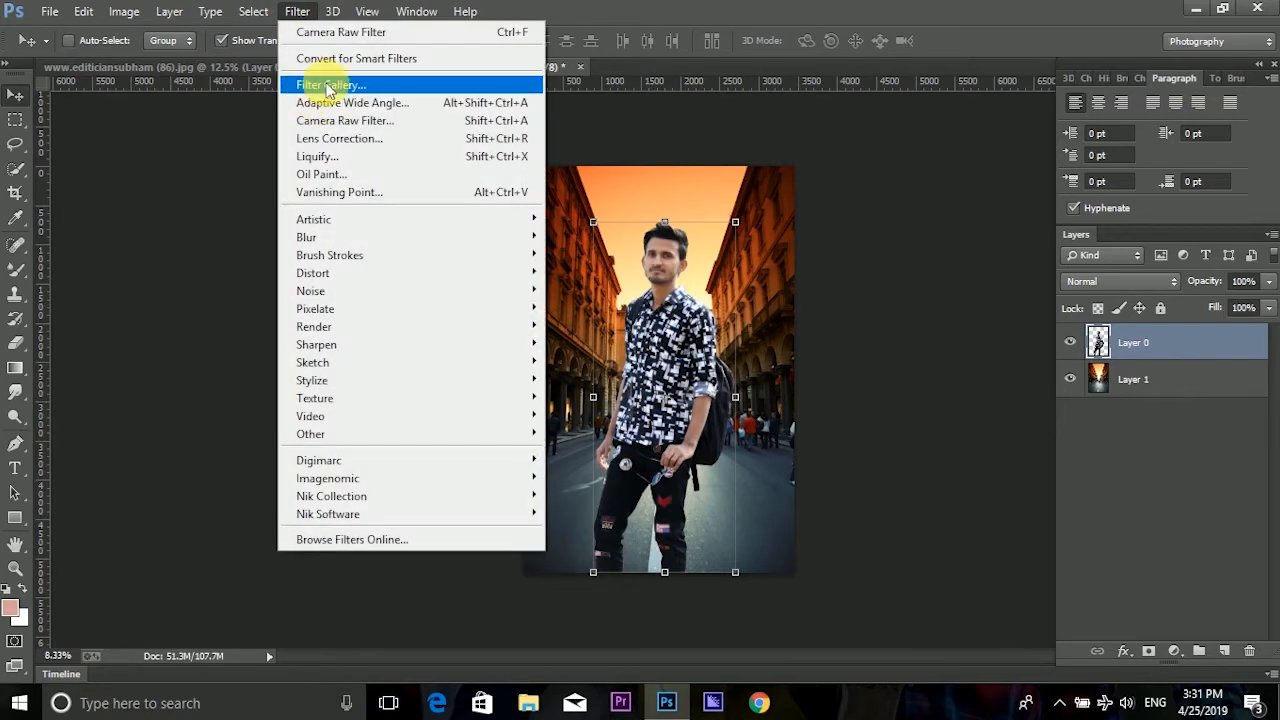
left_click(361, 120)
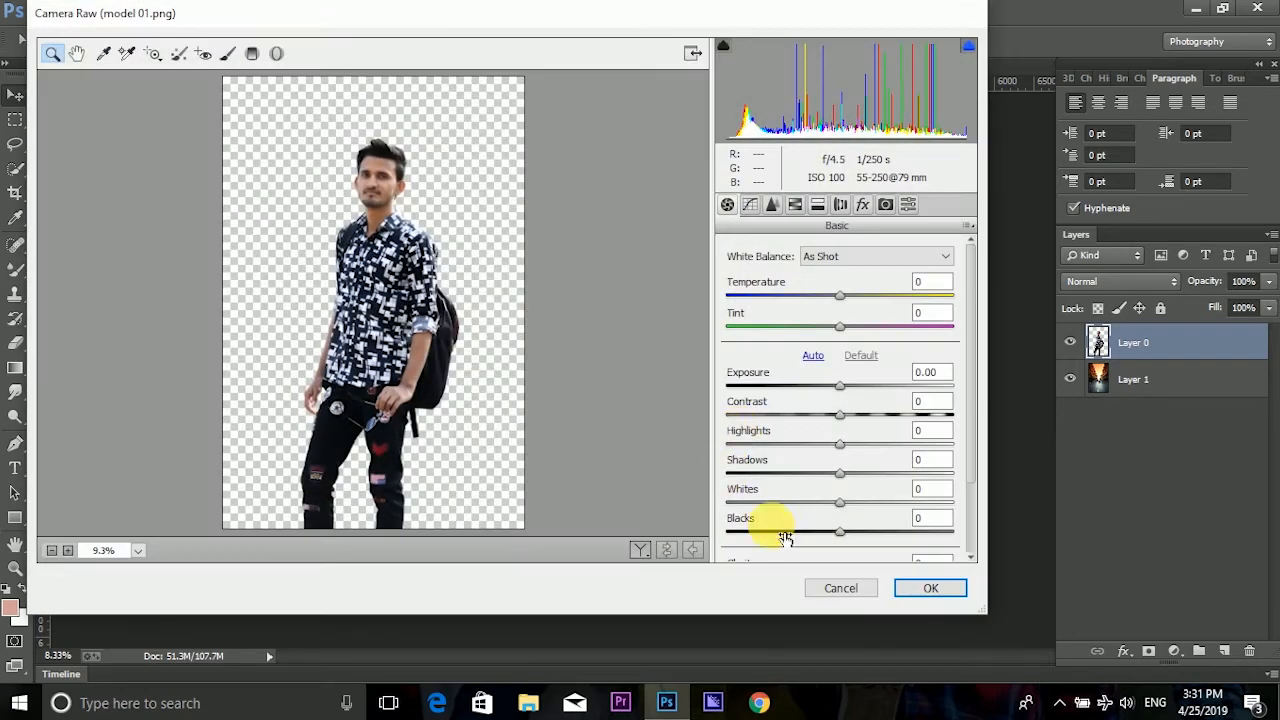
left_click_drag(845, 537, 800, 540)
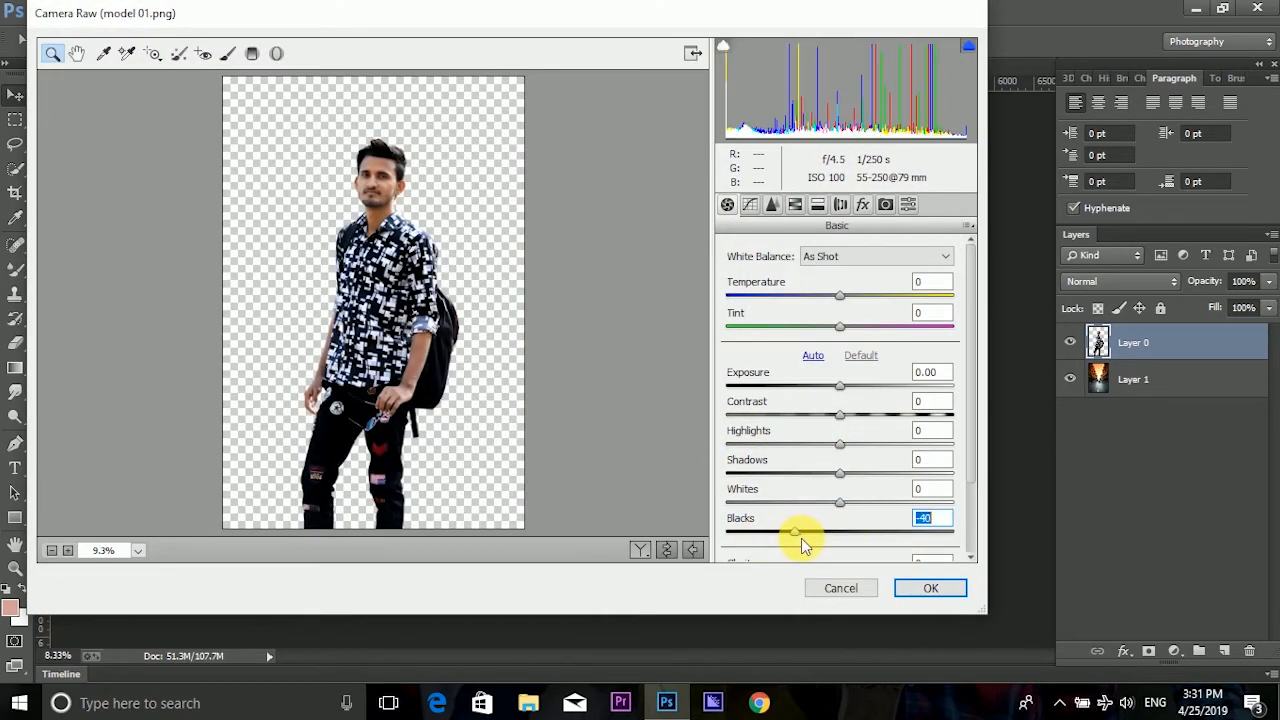
left_click_drag(841, 446, 868, 446)
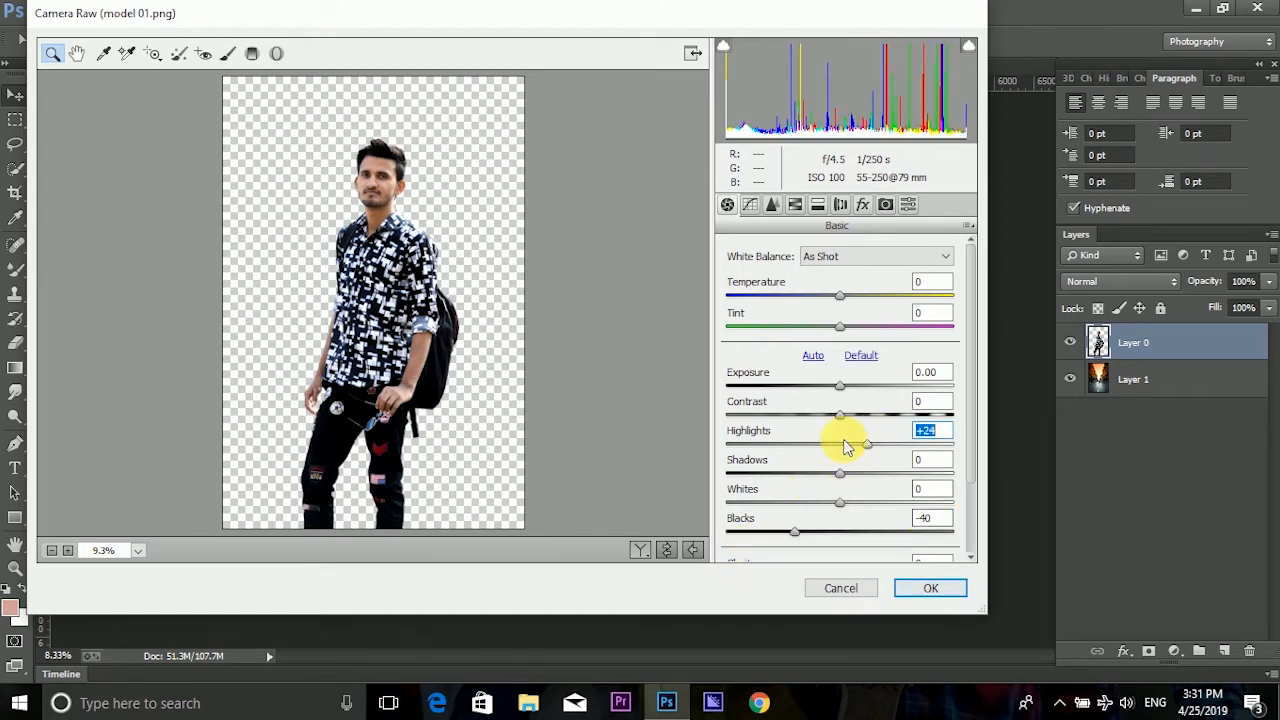
left_click(933, 589)
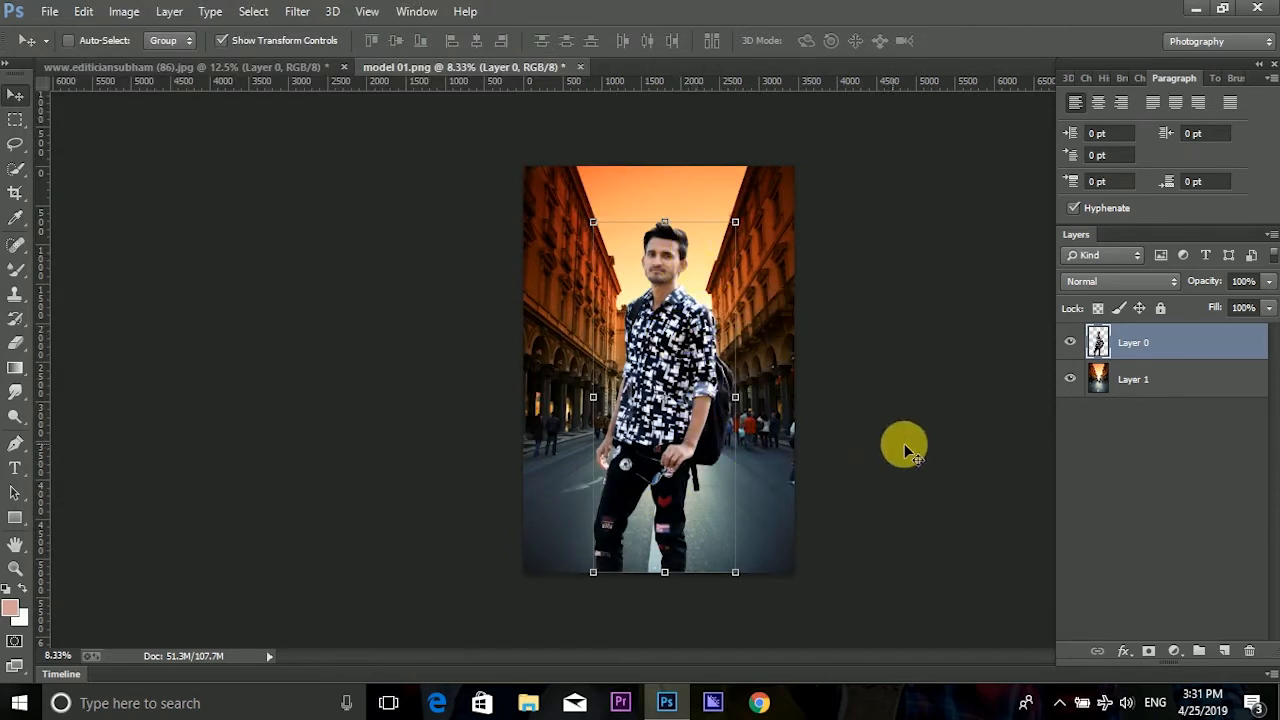
Duplicate the street background layer and make a full-width rectangular selection from the image's top edge down to the model's upper thighs.
left_click(1172, 382)
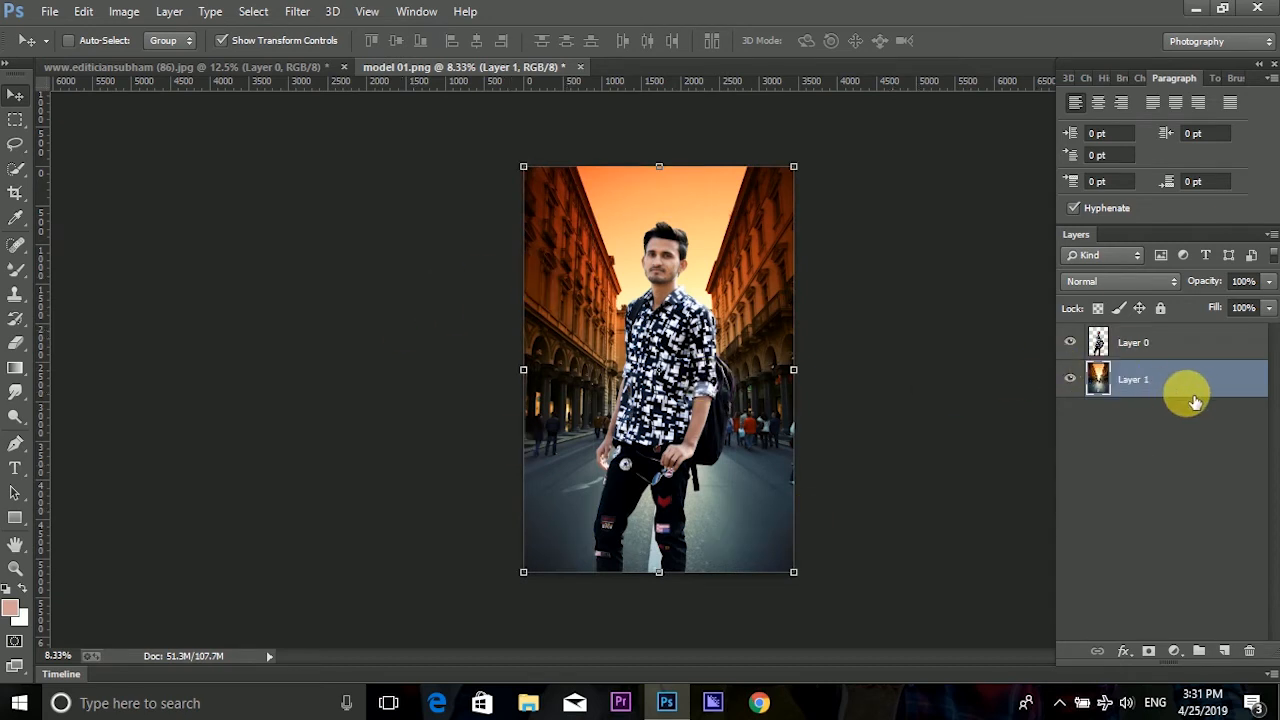
left_click_drag(1200, 386, 1224, 651)
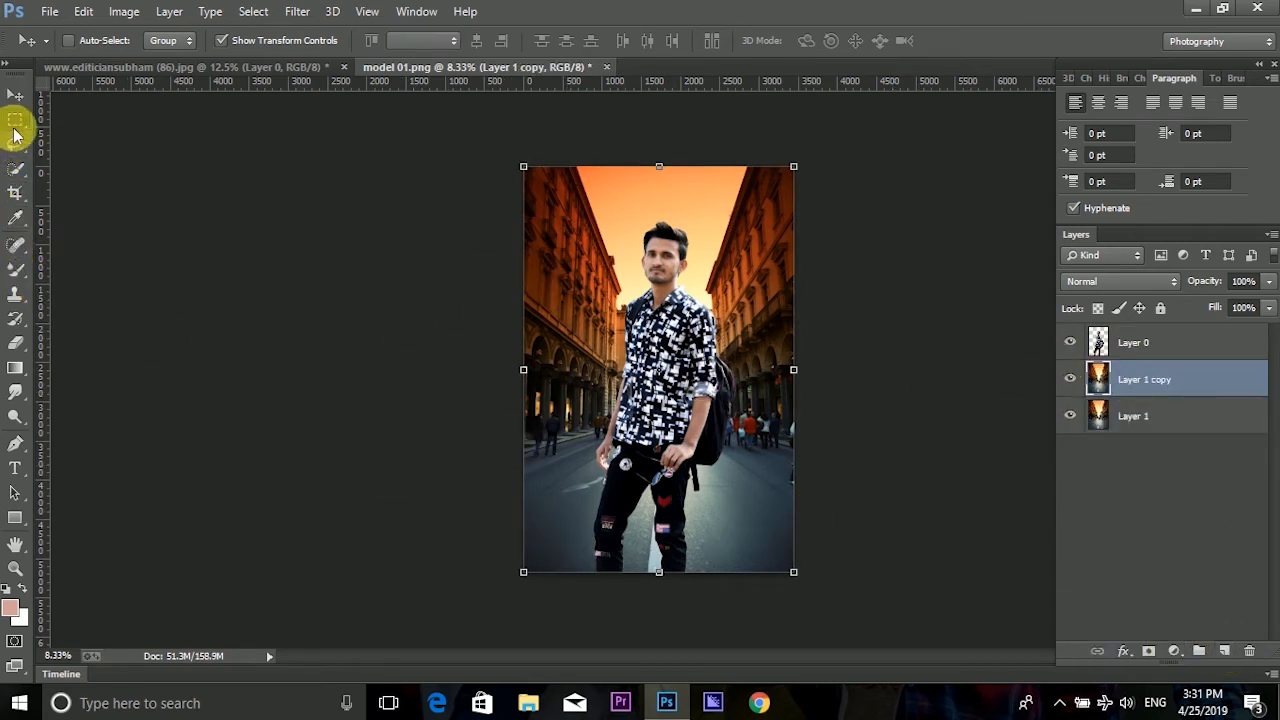
left_click(15, 120)
left_click_drag(487, 144, 808, 490)
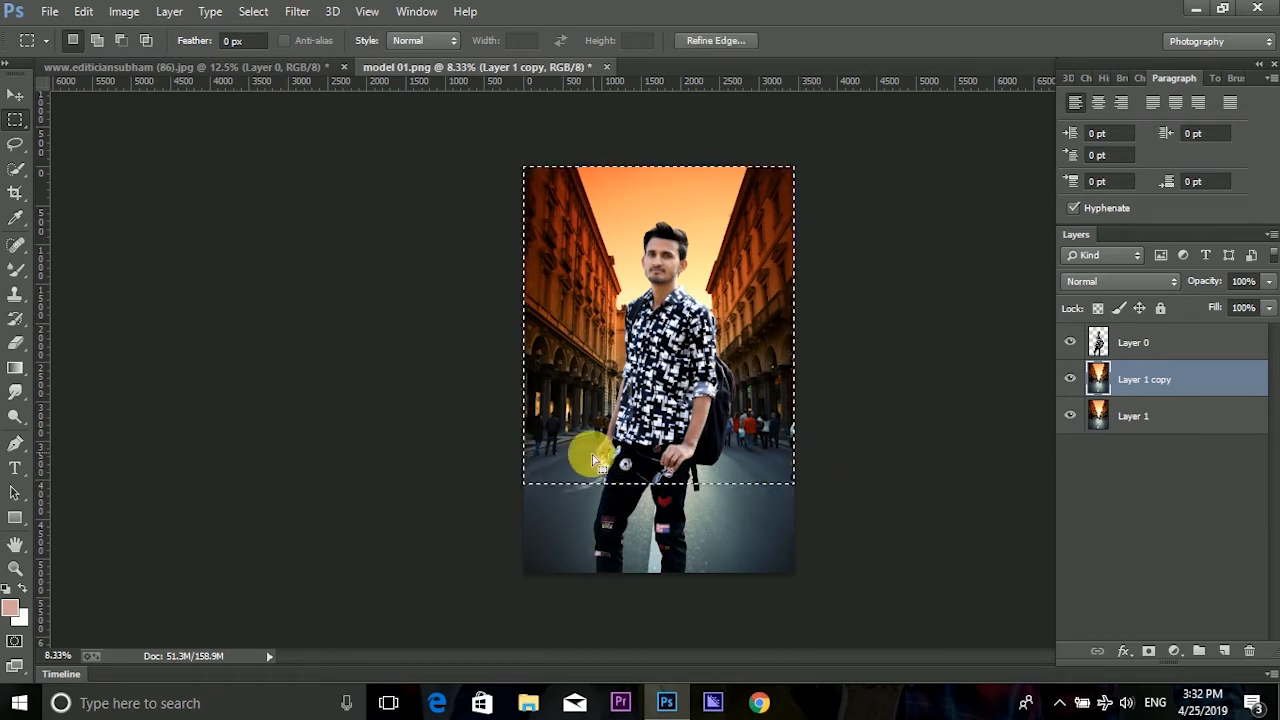
Apply a Gaussian Blur with a 26.4 pixel radius to the selected part of the background copy.
left_click(294, 18)
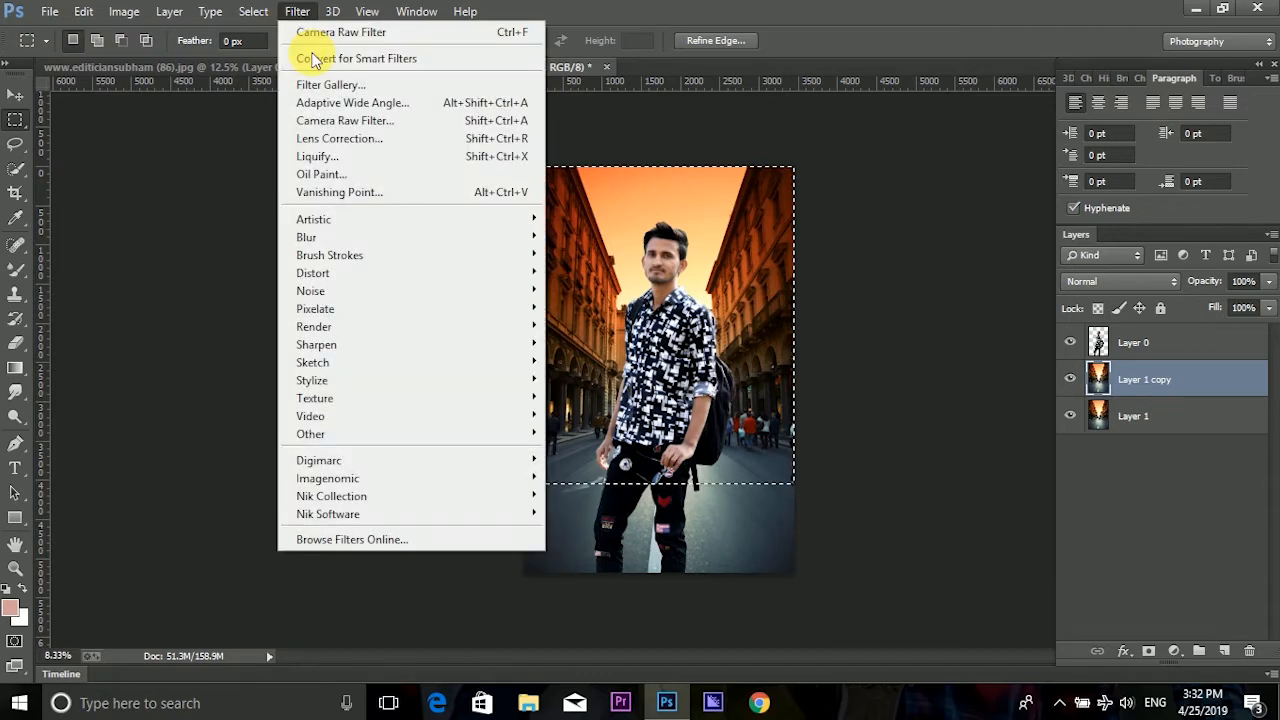
mouse_move(338, 237)
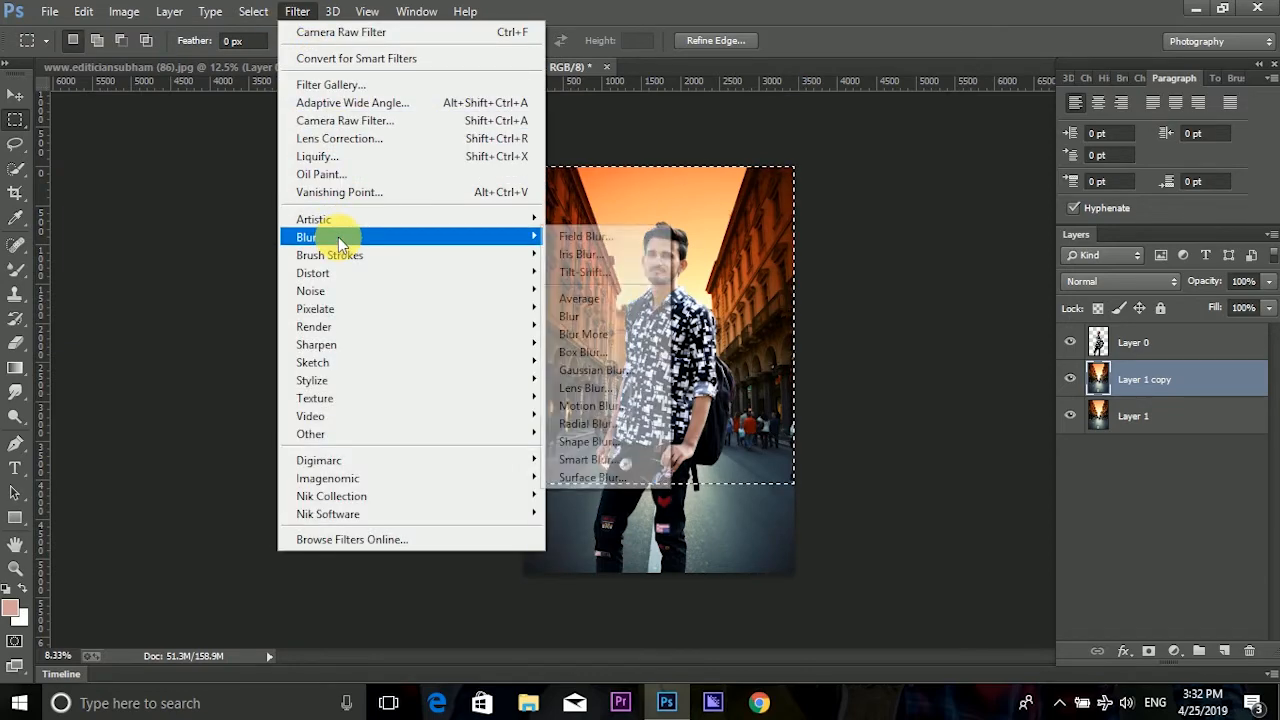
left_click(610, 370)
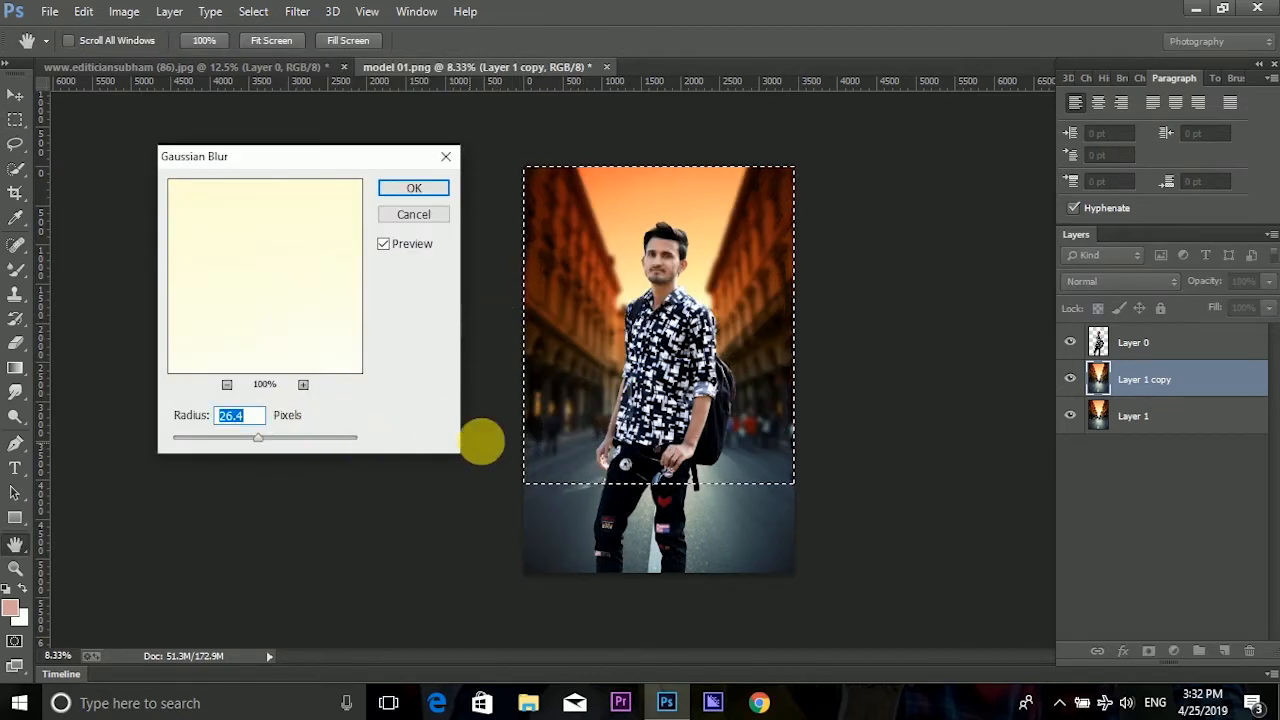
left_click(414, 188)
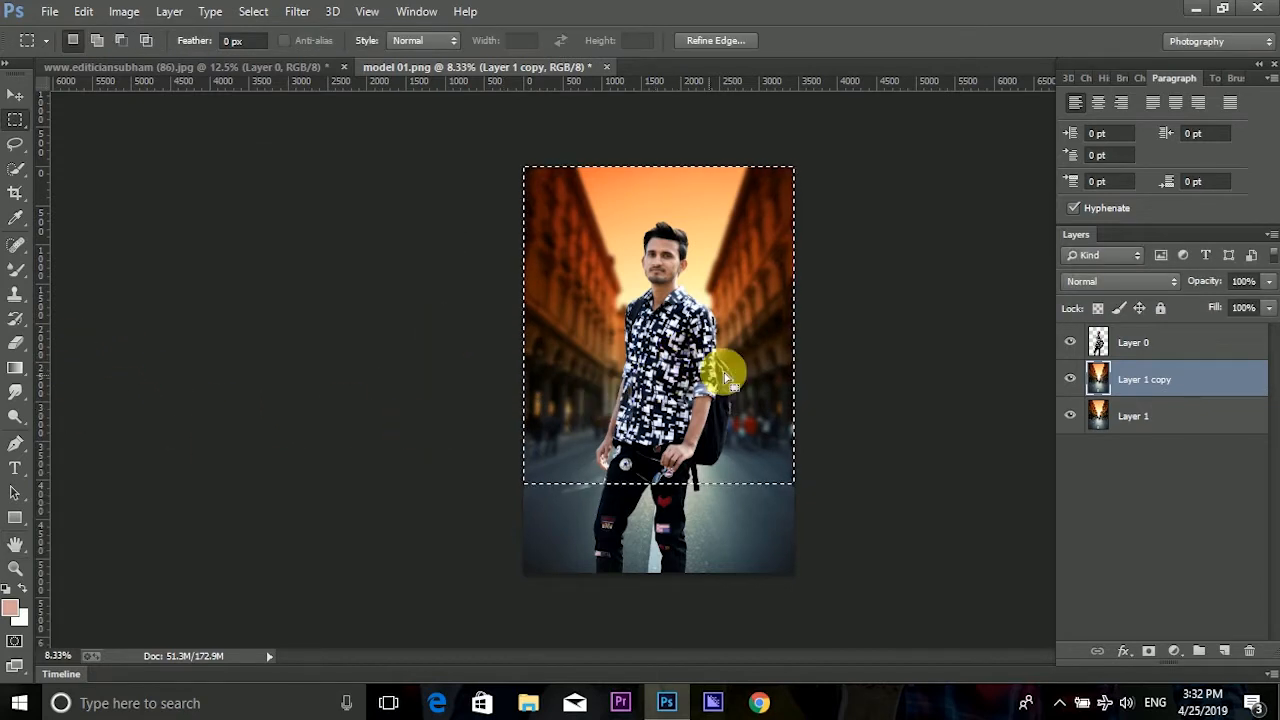
Deselect the rectangular selection on the background copy.
left_click(15, 342)
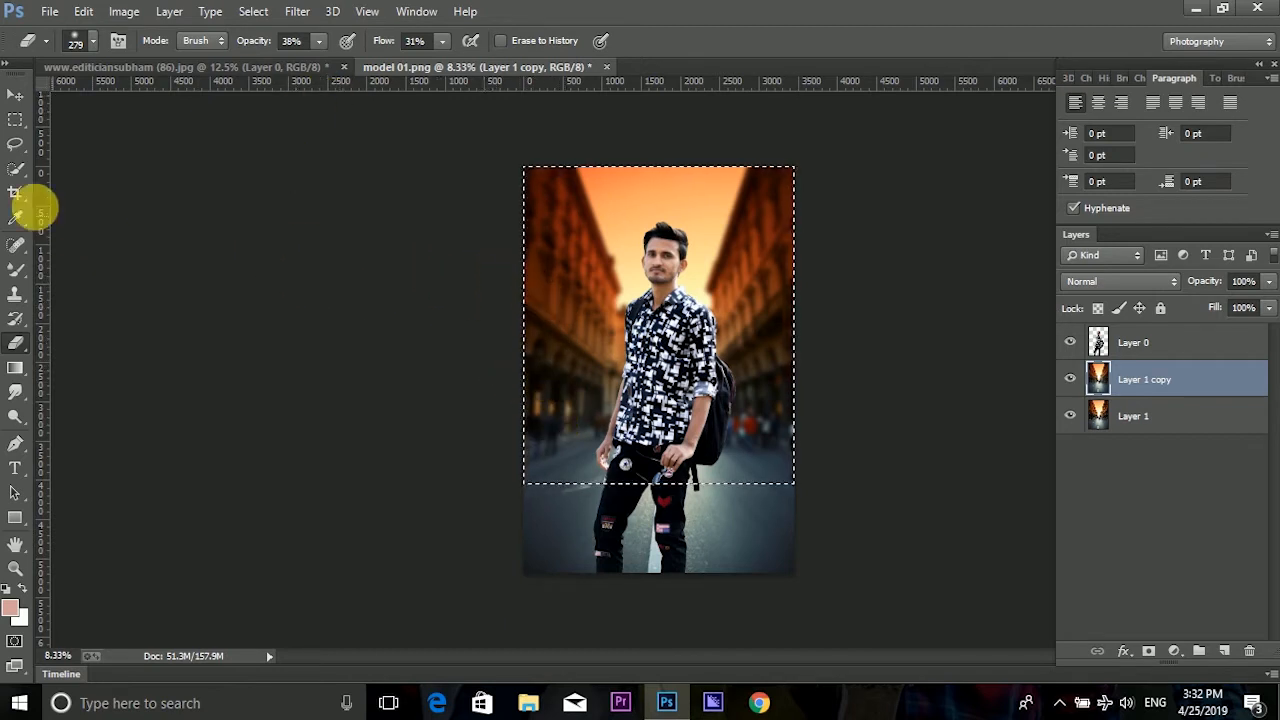
left_click(15, 120)
right_click(587, 238)
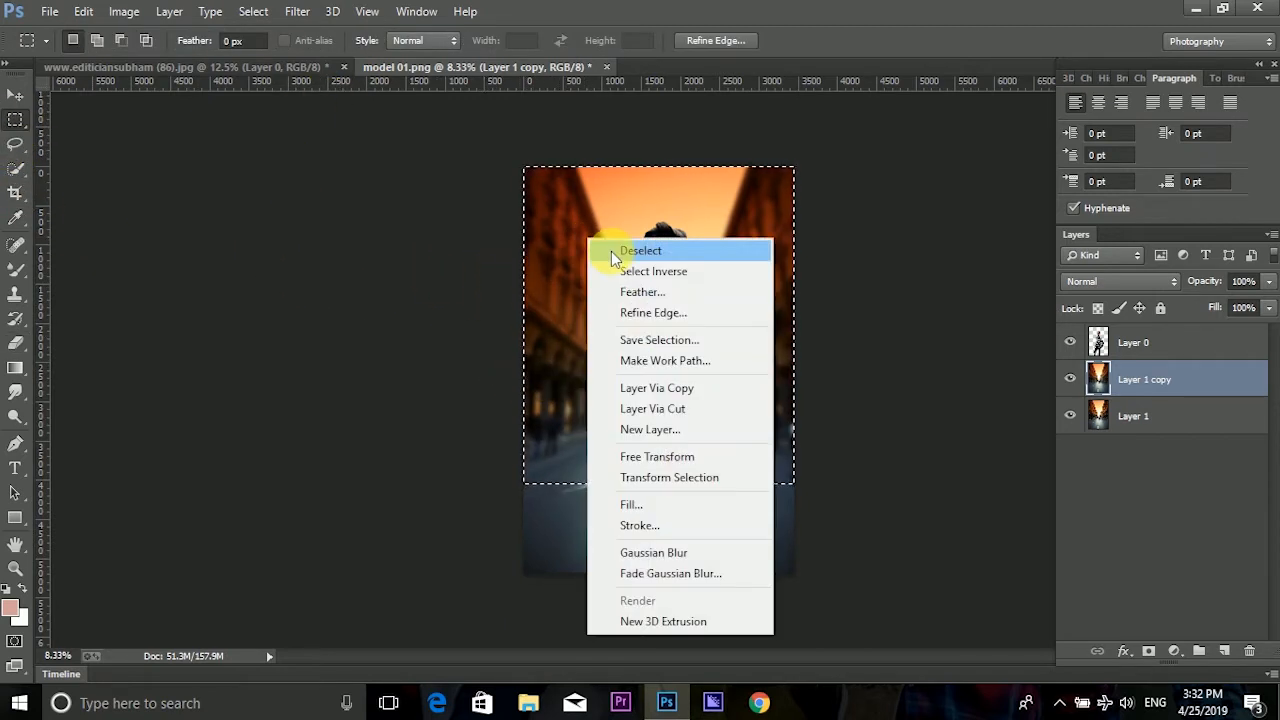
left_click(611, 251)
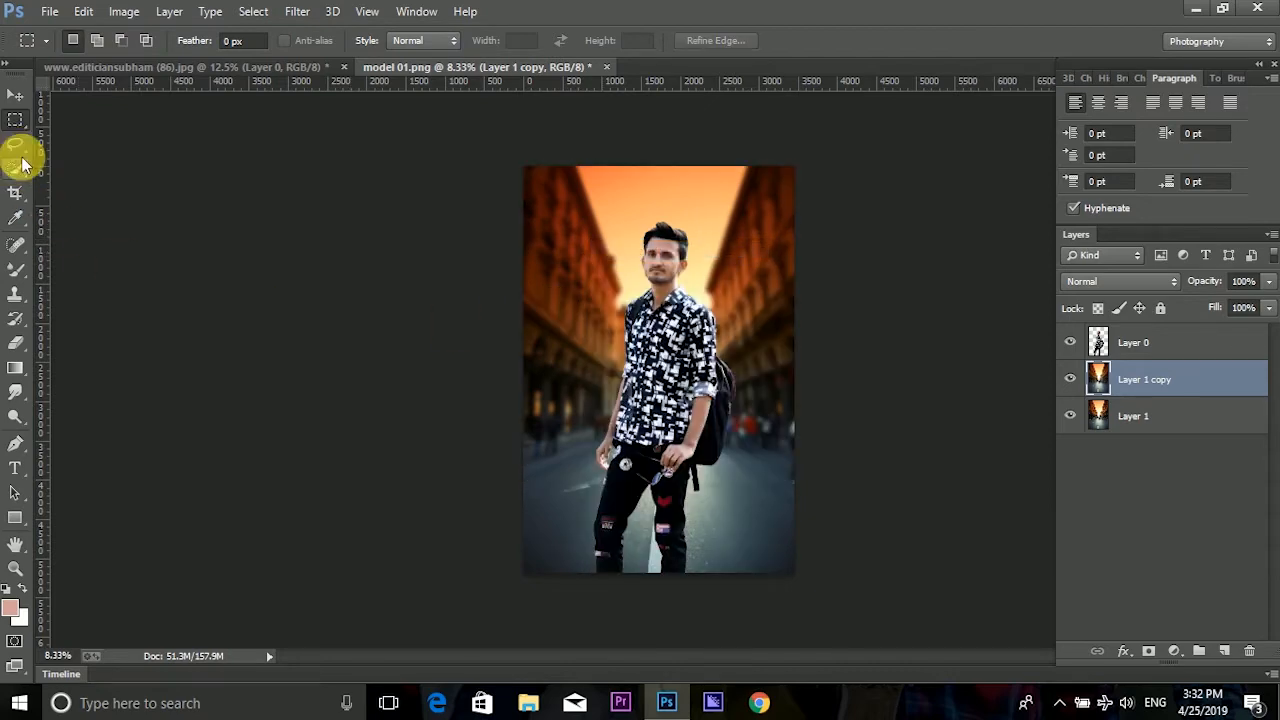
Soften the blur's lower edge on the background copy by erasing along the road beside the model's legs, using 38% opacity and 31% flow.
left_click(15, 343)
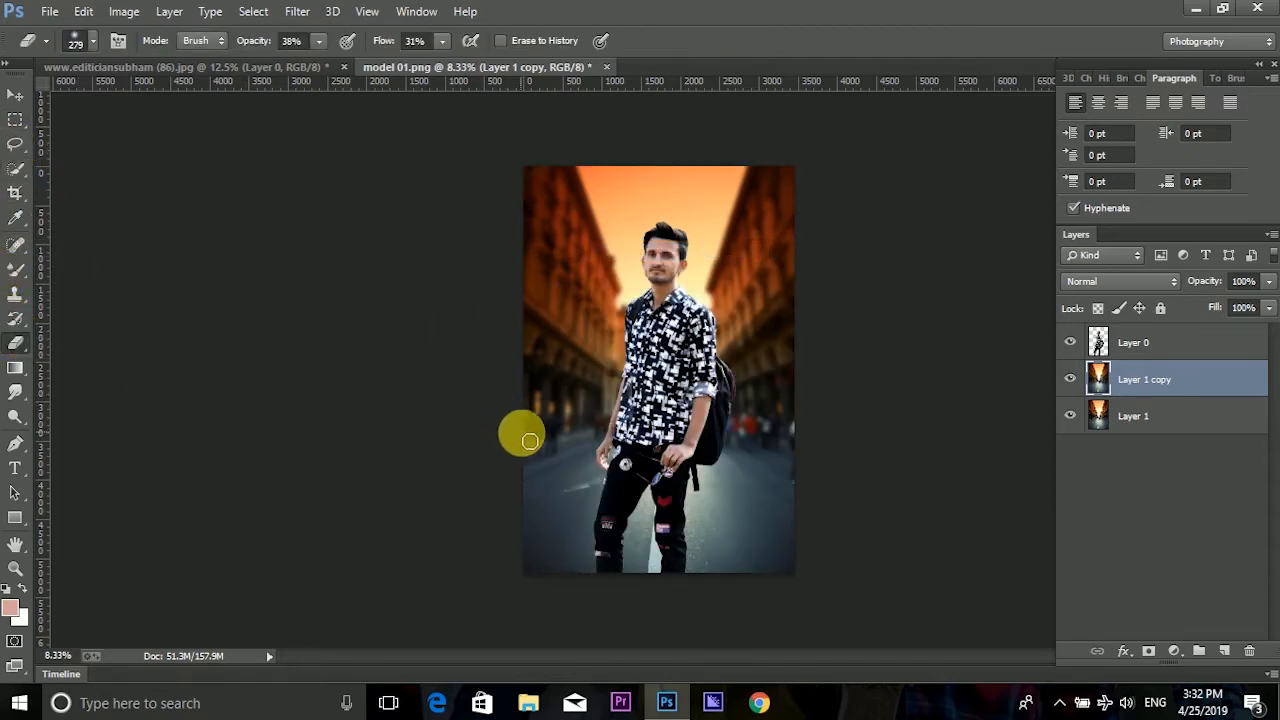
scroll(698, 550, "up", 7)
scroll(637, 569, "up", 2)
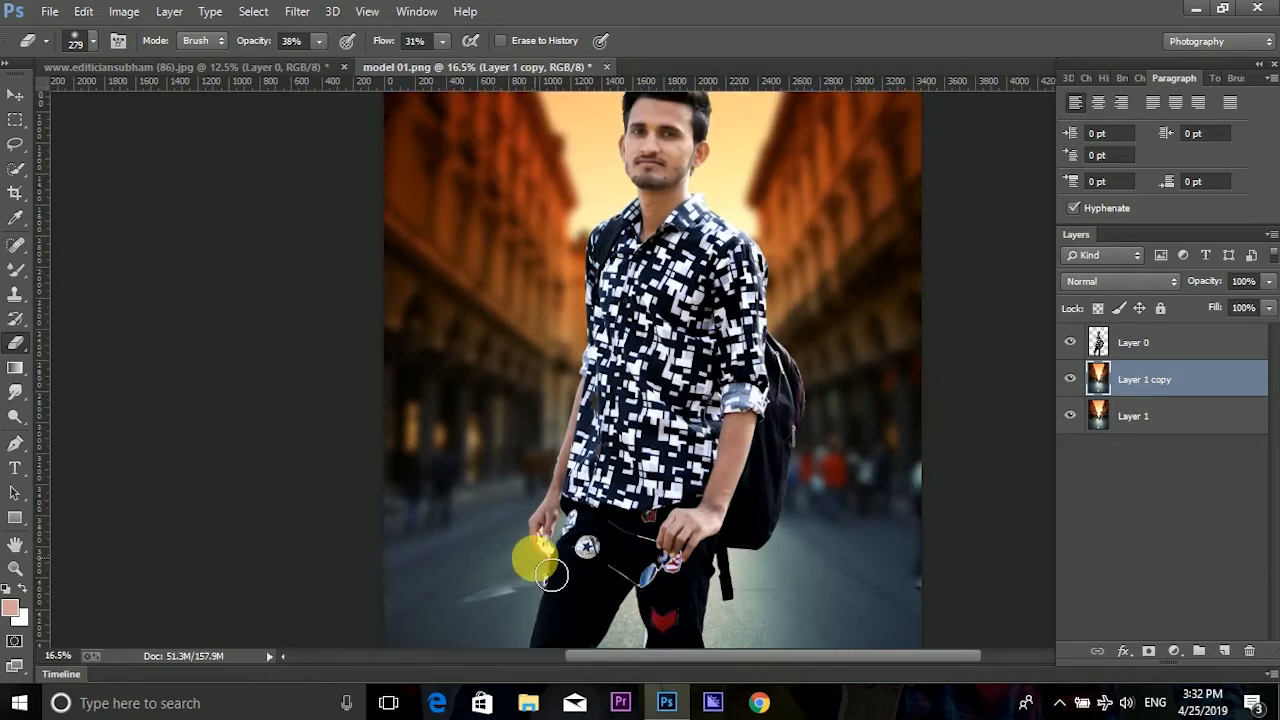
scroll(541, 569, "down", 2)
scroll(457, 535, "up", 8)
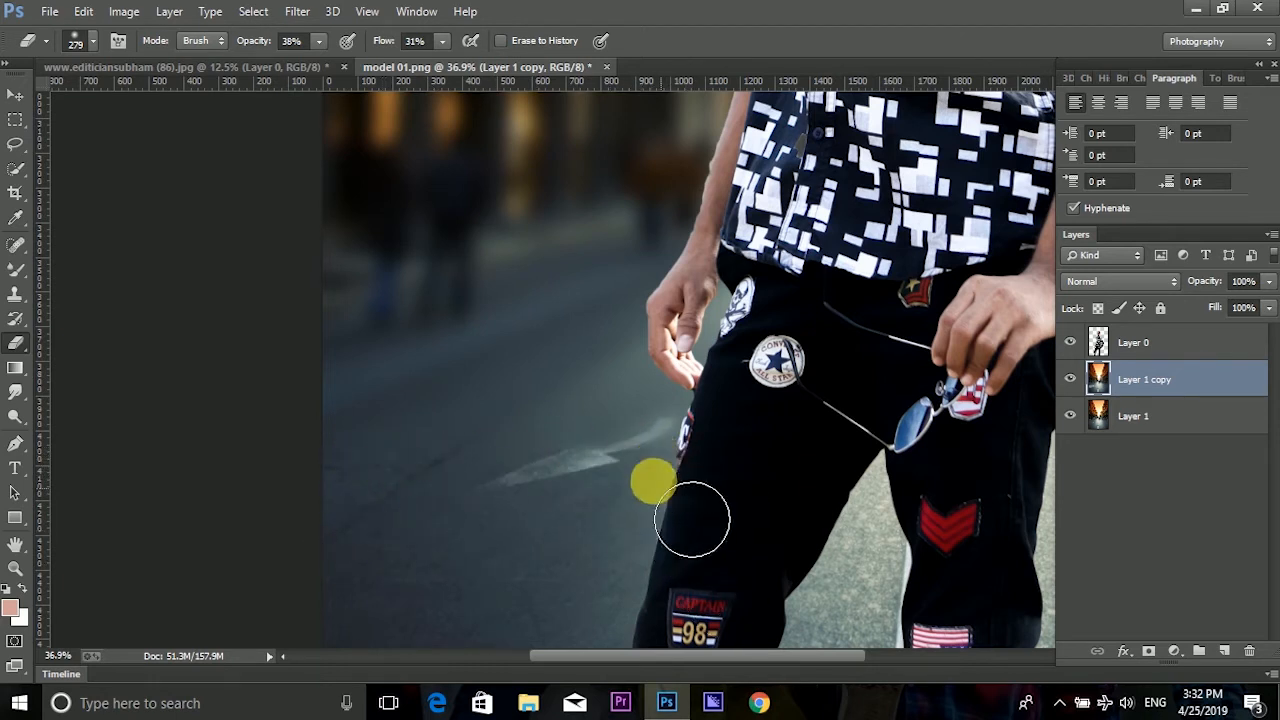
left_click_drag(694, 657, 856, 651)
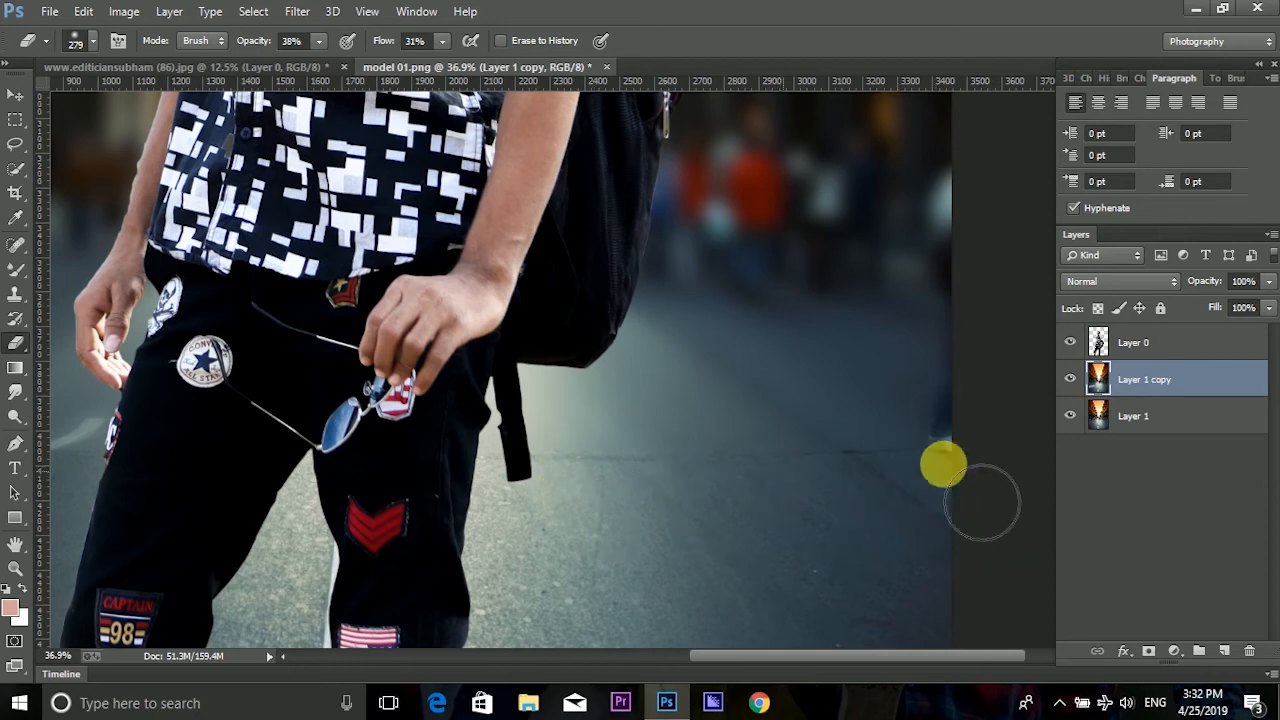
scroll(430, 545, "down", 3)
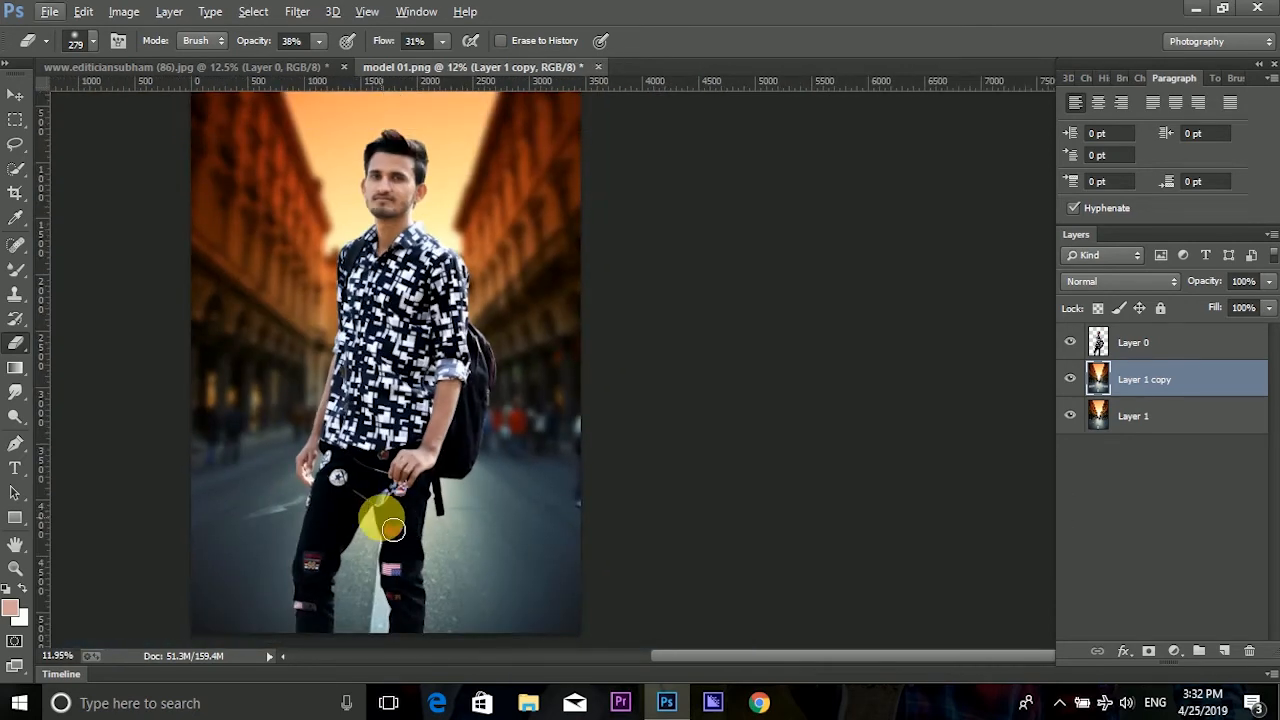
scroll(370, 452, "down", 1)
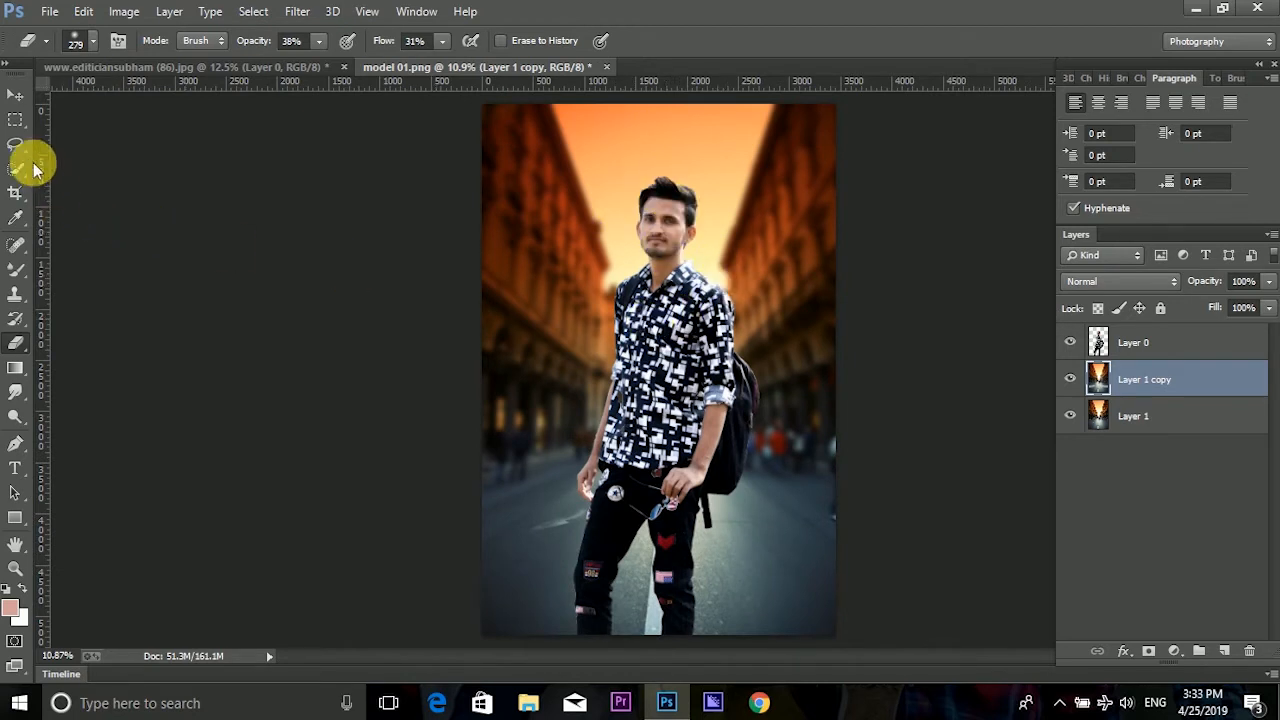
Set the Eraser to 97% opacity and 100% flow, and make the model layer active.
left_click_drag(255, 45, 600, 34)
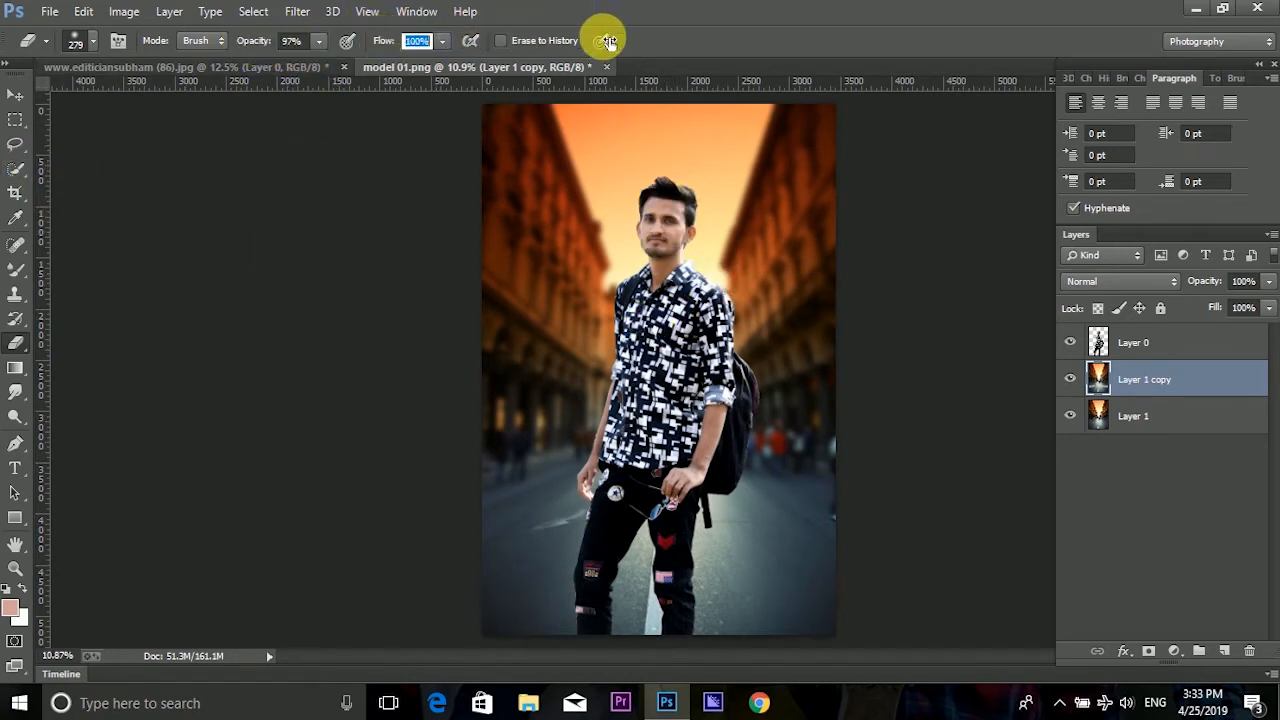
left_click(1122, 352)
scroll(674, 217, "up", 10)
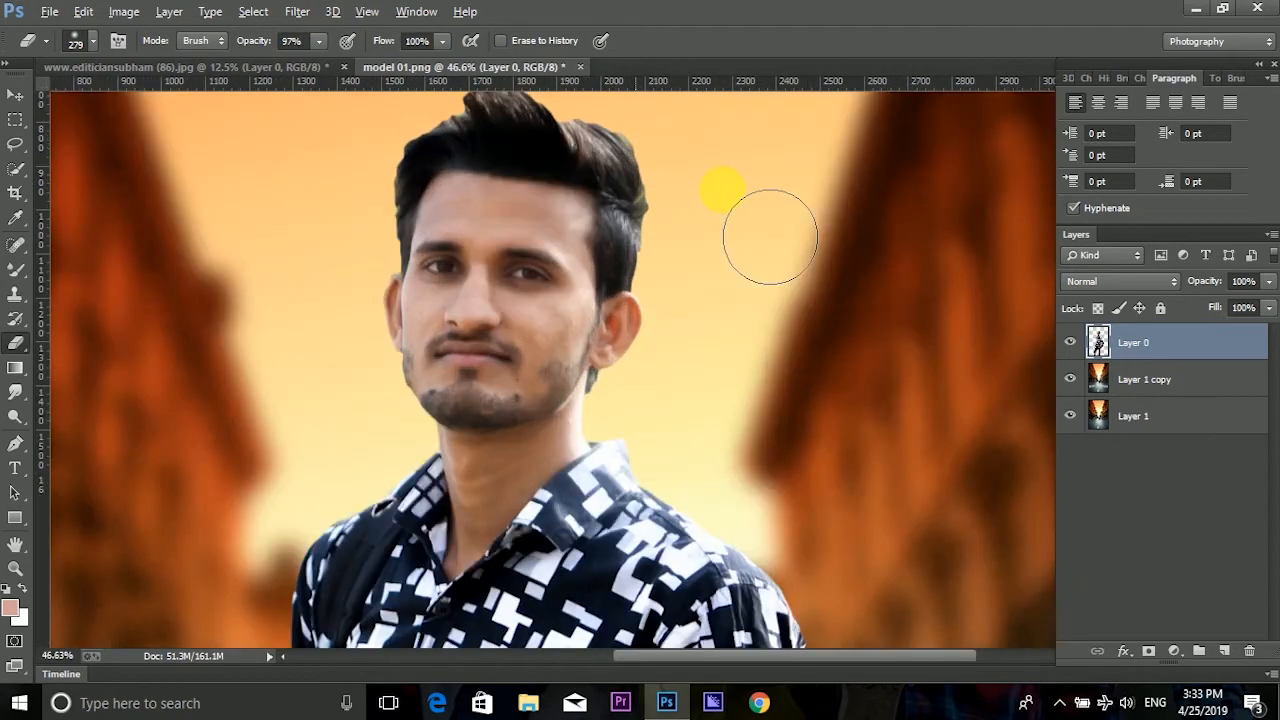
scroll(651, 245, "up", 3)
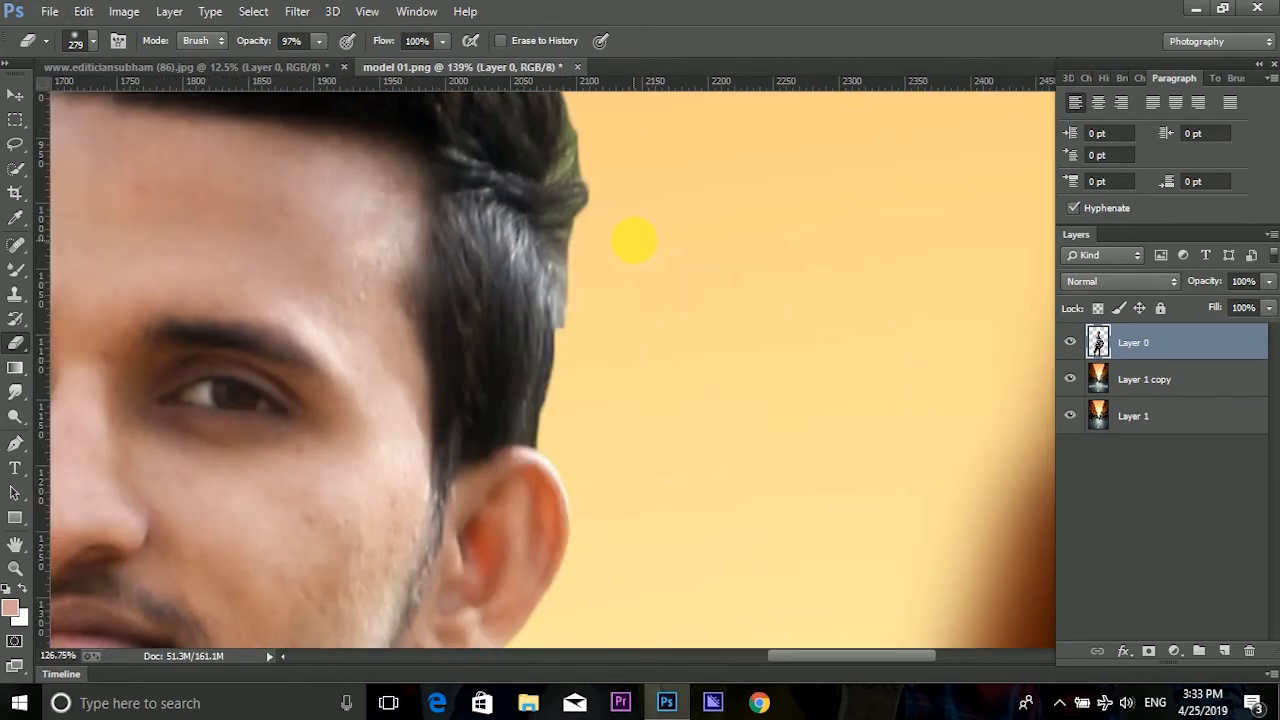
scroll(634, 241, "down", 2)
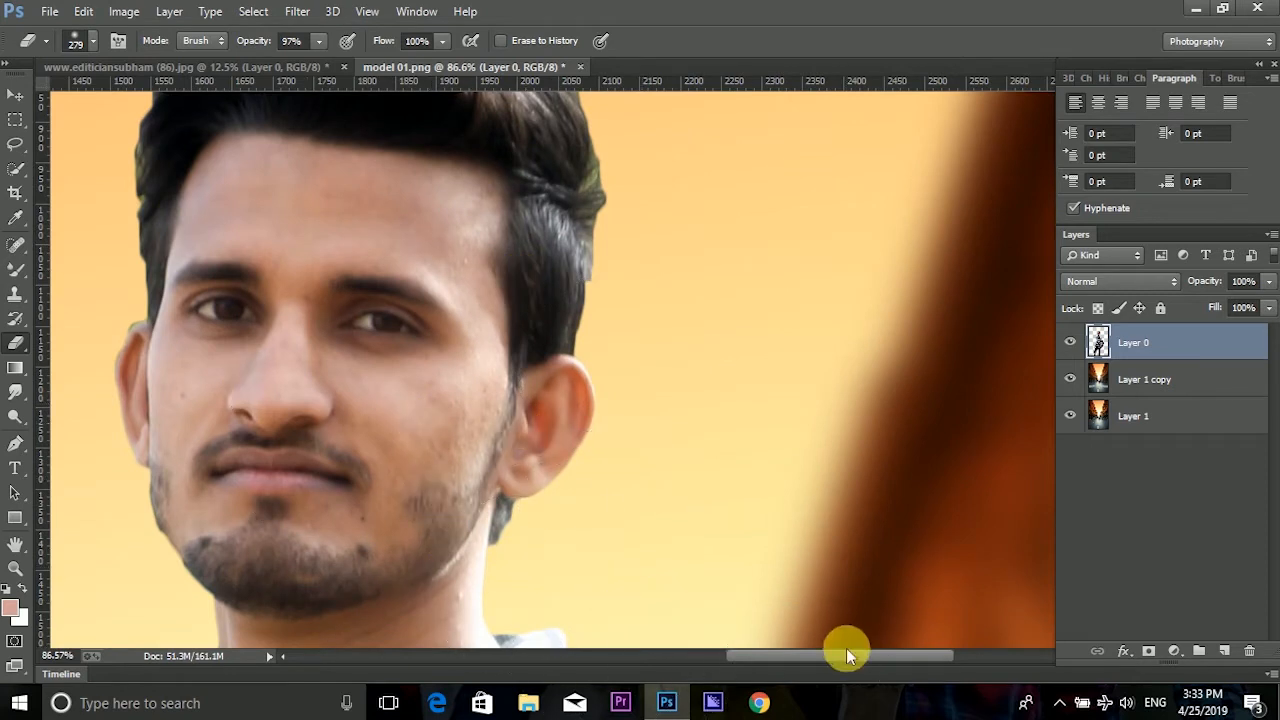
left_click_drag(846, 655, 789, 656)
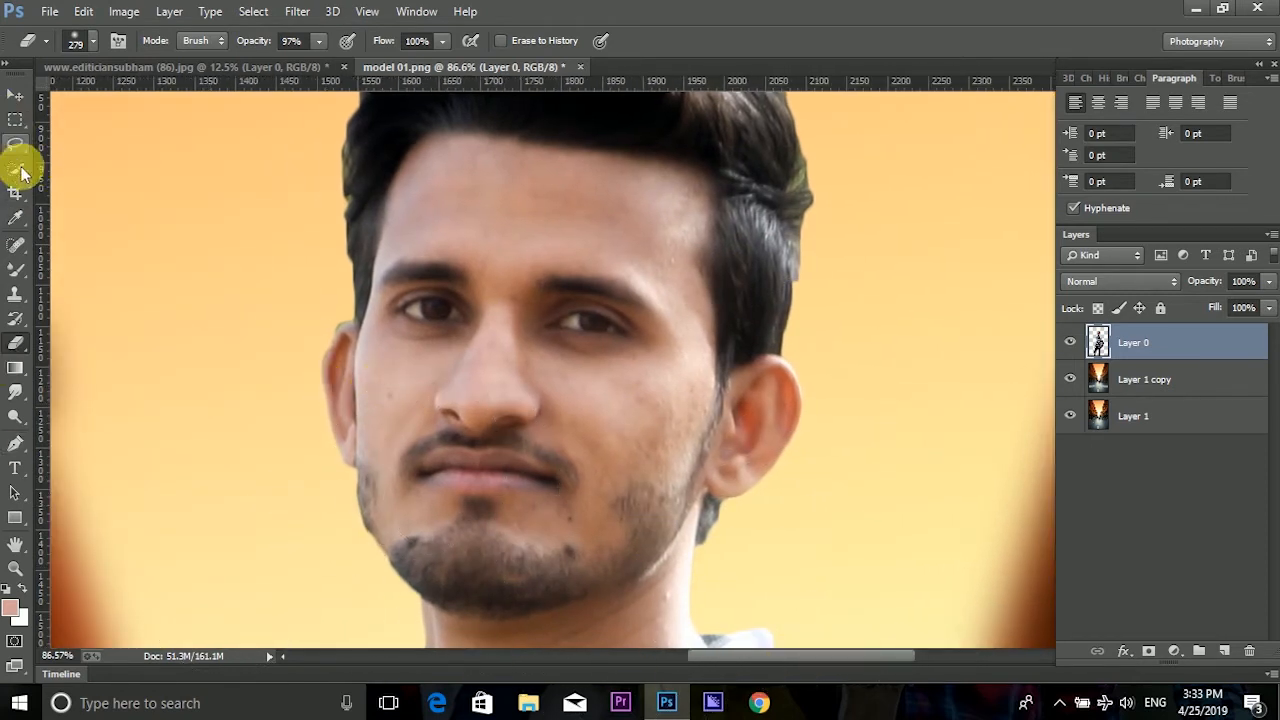
Switch to the Mixer Brush and duplicate the model layer for skin retouching.
left_click(17, 270)
left_click_drag(521, 229, 561, 249)
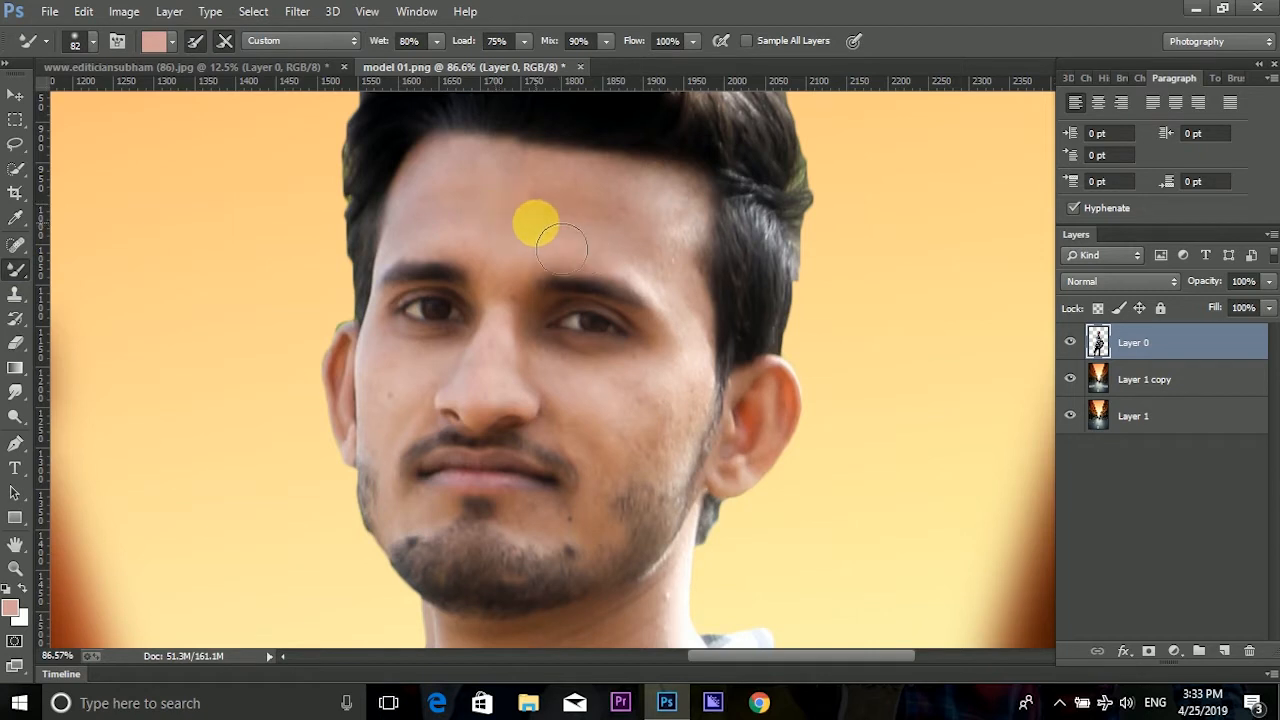
left_click_drag(1194, 342, 1224, 650)
scroll(590, 276, "up", 4)
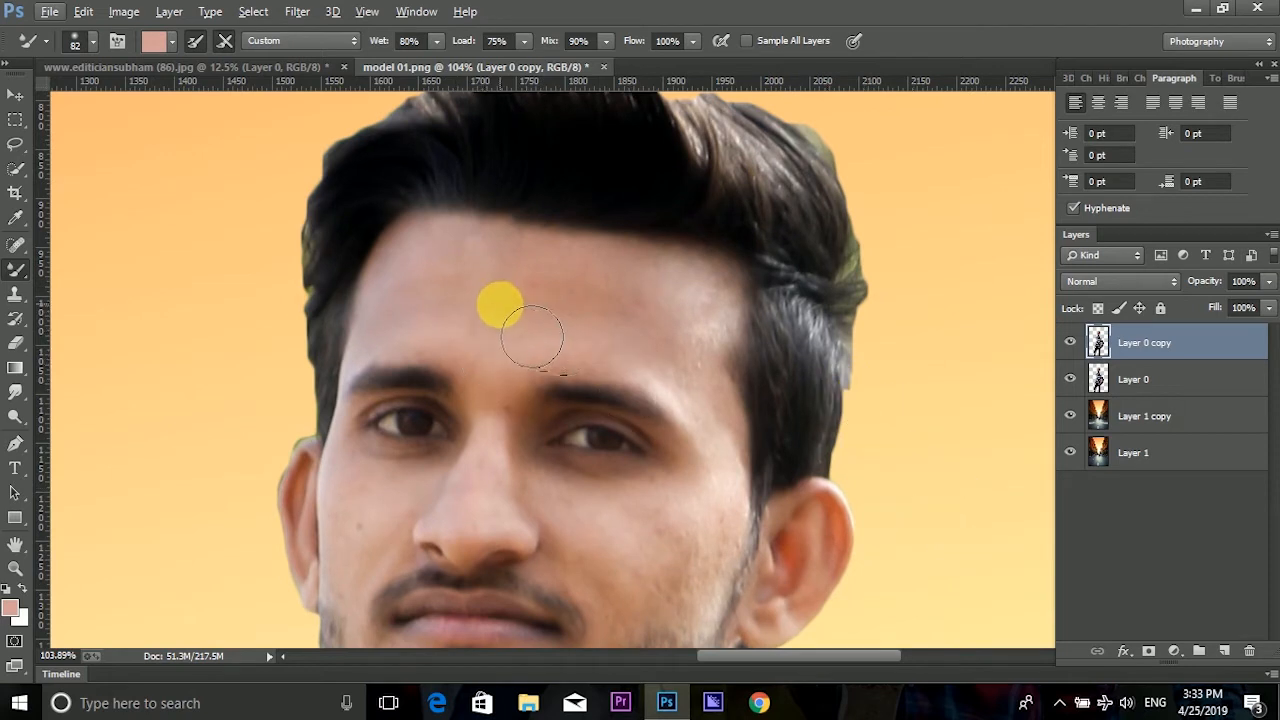
Set the Mixer Brush to 78 px and 22% wetness, and smooth the forehead skin on the model copy.
right_click(505, 302)
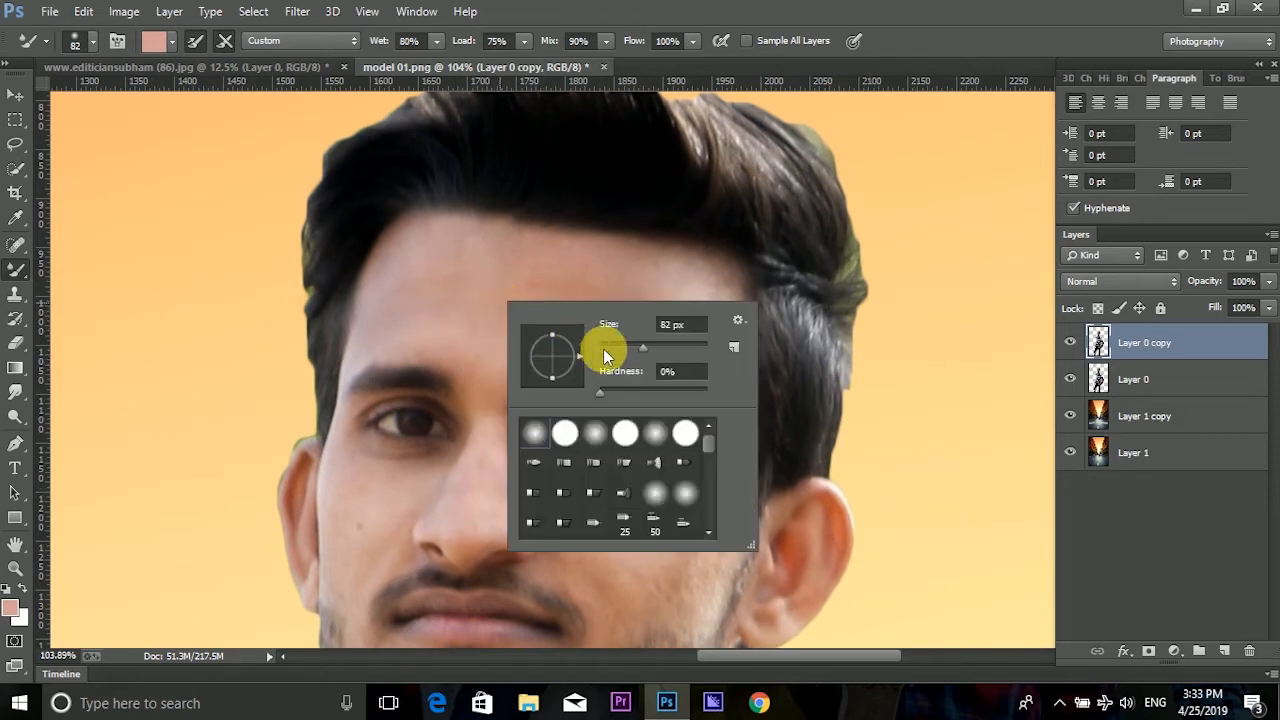
key("Return")
right_click(495, 300)
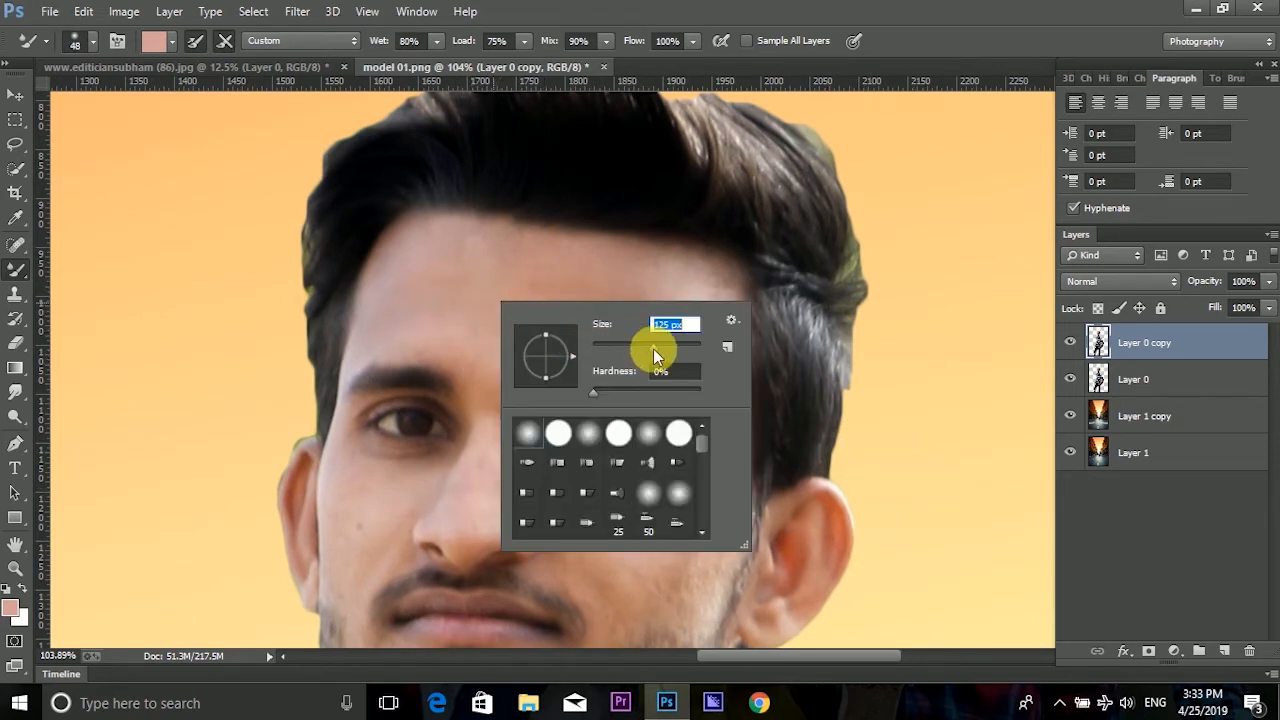
key("Return")
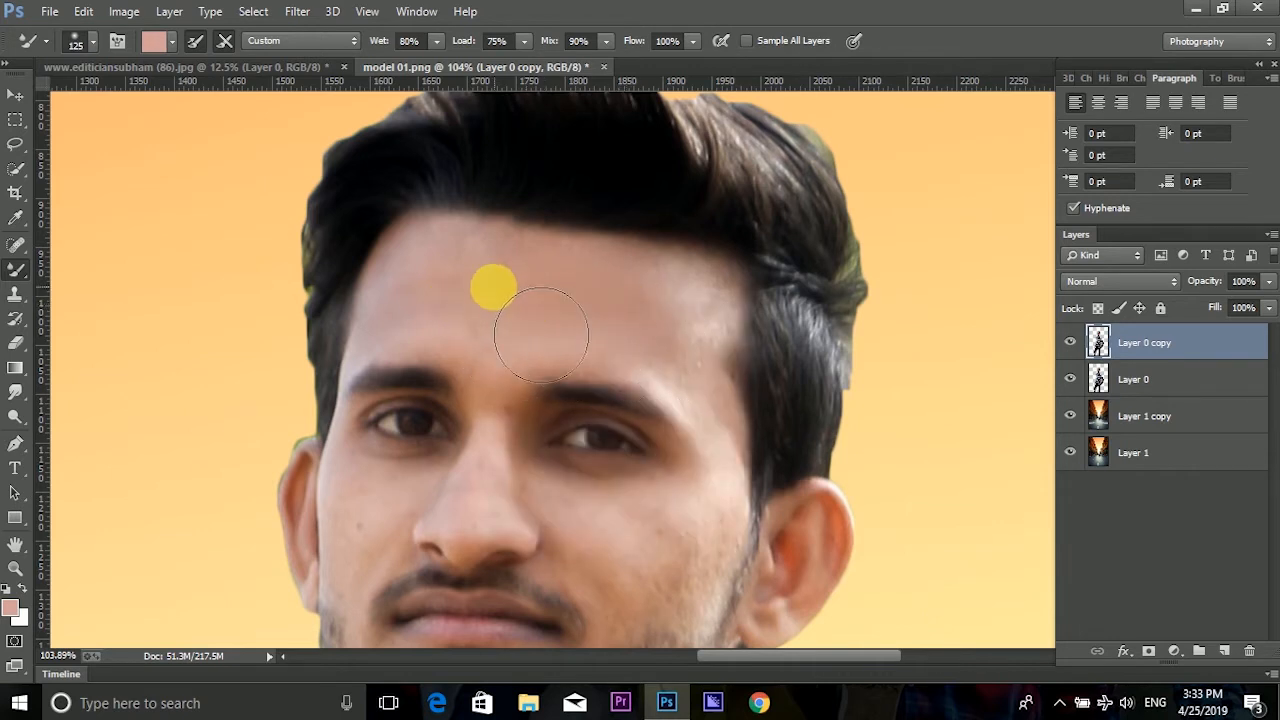
right_click(475, 306)
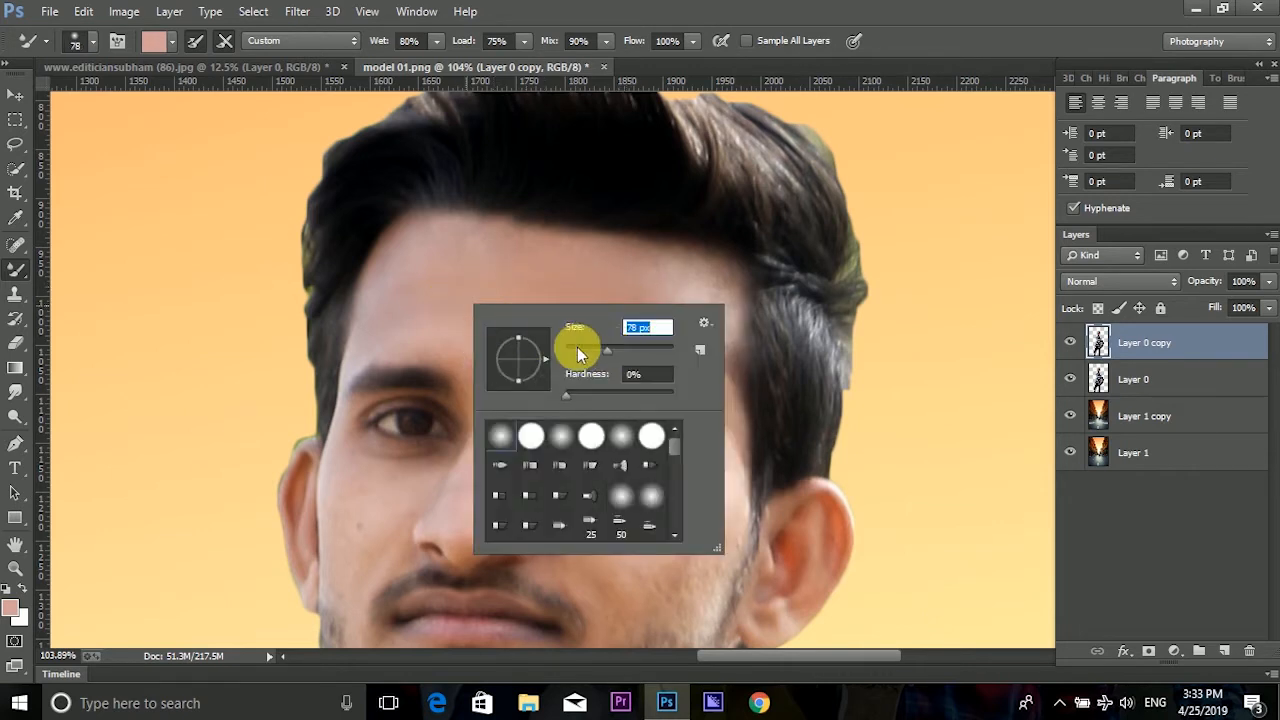
left_click_drag(382, 40, 364, 50)
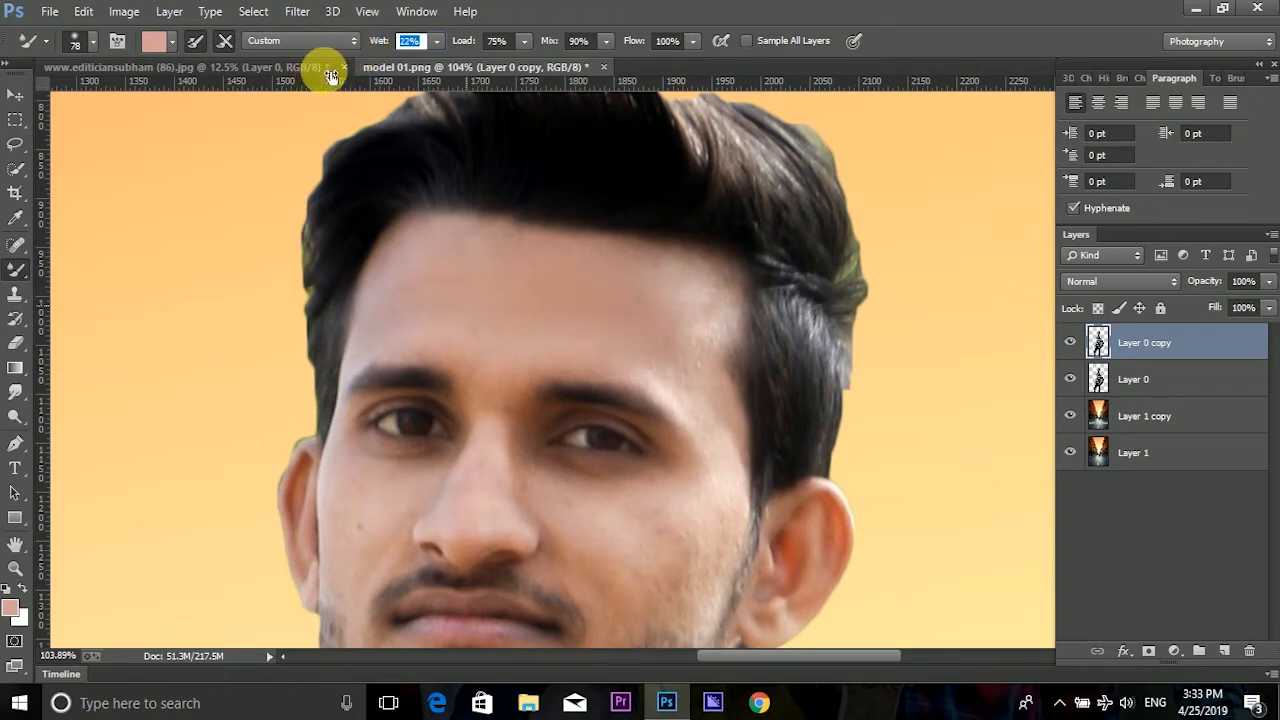
left_click_drag(330, 76, 330, 76)
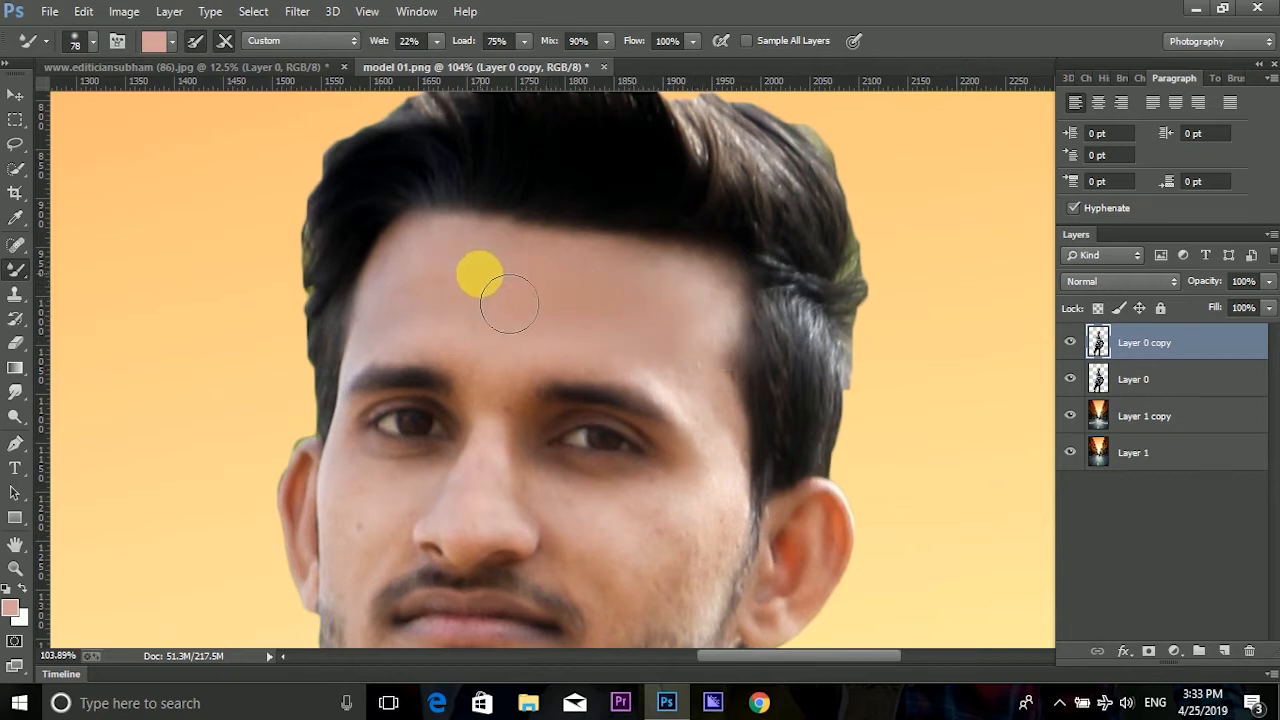
Smooth the skin on both cheeks, the temple and the nose with the 78 px Mixer Brush.
scroll(591, 435, "down", 3)
scroll(591, 435, "down", 1)
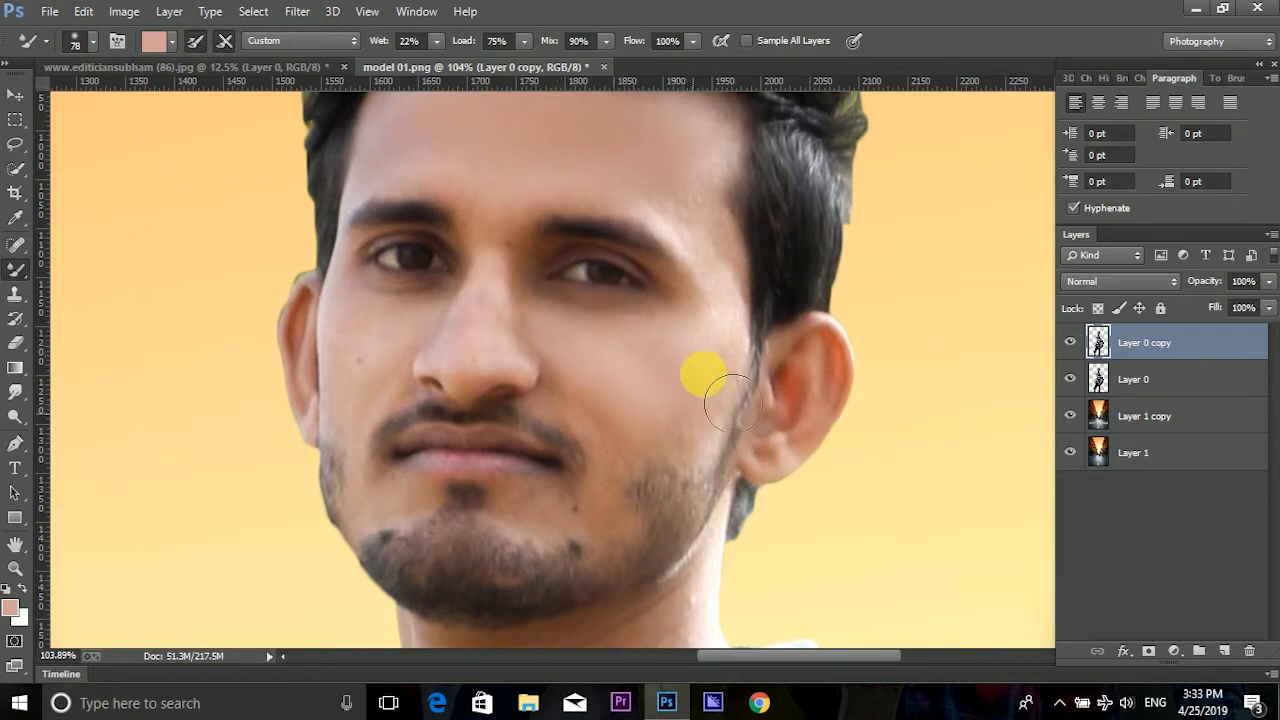
mouse_move(694, 176)
left_mouse_down()
mouse_move(711, 254)
mouse_move(697, 205)
mouse_move(704, 148)
left_mouse_up()
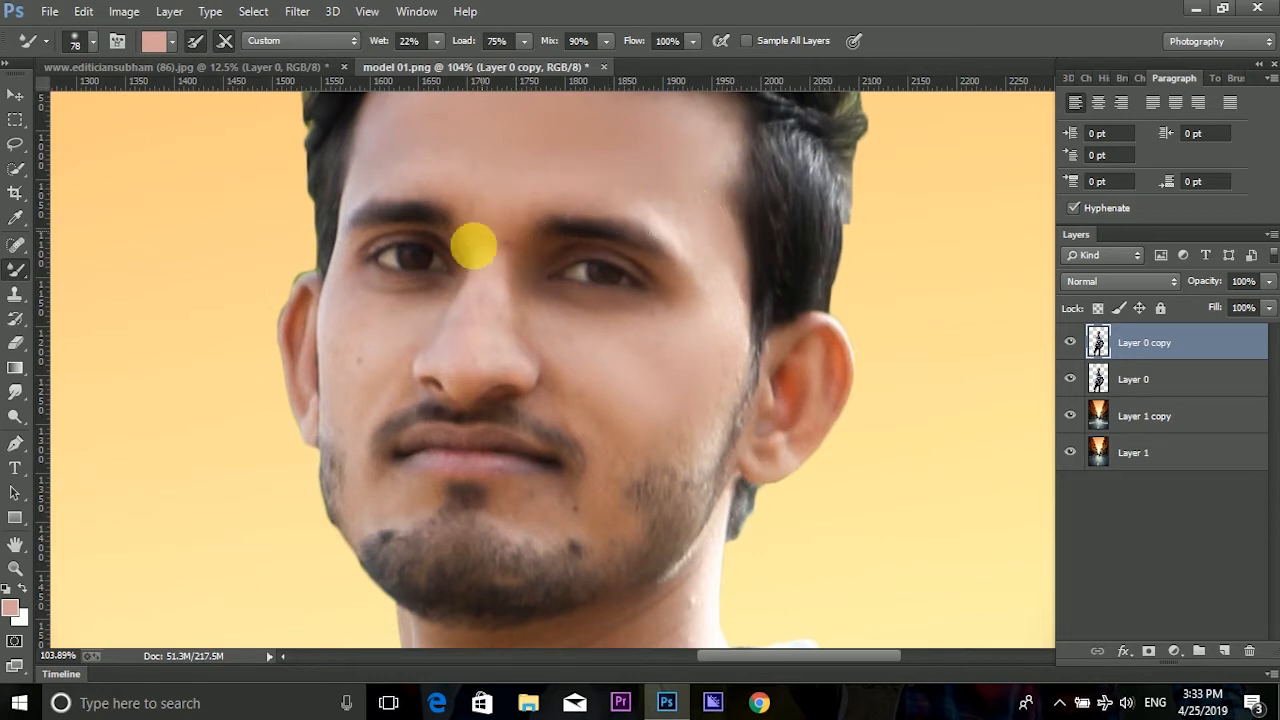
mouse_move(528, 287)
left_mouse_down()
mouse_move(521, 304)
mouse_move(566, 351)
mouse_move(490, 396)
mouse_move(515, 346)
left_mouse_up()
mouse_move(498, 390)
left_mouse_down()
mouse_move(507, 354)
mouse_move(408, 398)
mouse_move(383, 402)
mouse_move(382, 381)
mouse_move(376, 411)
mouse_move(384, 377)
mouse_move(388, 391)
mouse_move(437, 364)
mouse_move(412, 366)
mouse_move(441, 333)
mouse_move(385, 374)
mouse_move(381, 331)
mouse_move(374, 416)
mouse_move(385, 426)
mouse_move(419, 391)
left_mouse_up()
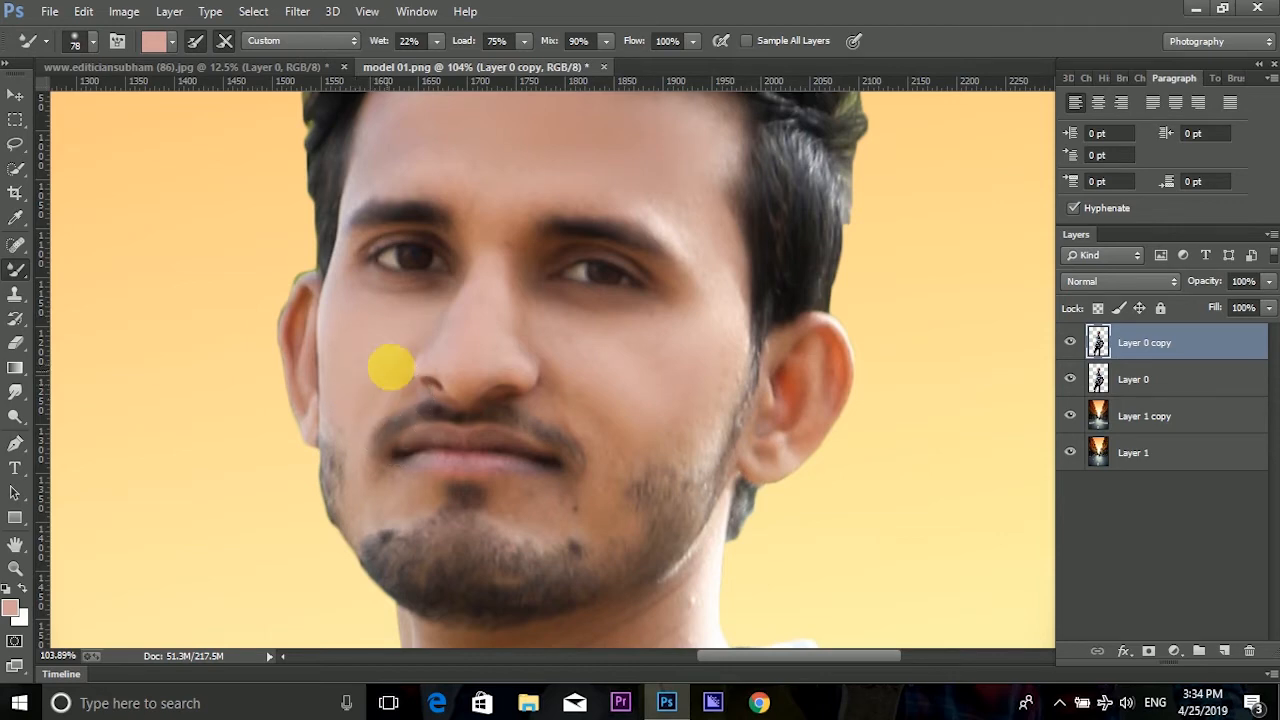
Reduce the Mixer Brush to 48 px and smooth the skin around the beard, jawline and mouth.
scroll(457, 380, "down", 5)
right_click(615, 281)
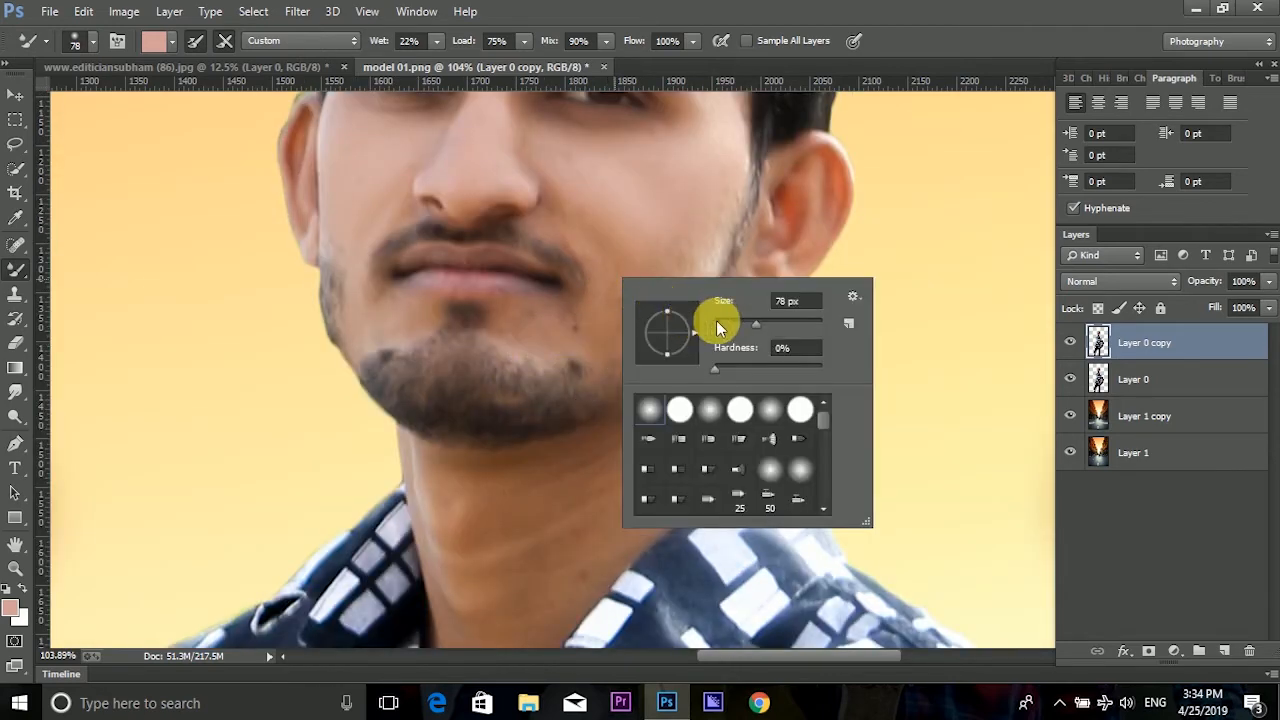
left_click(716, 320)
left_click(610, 254)
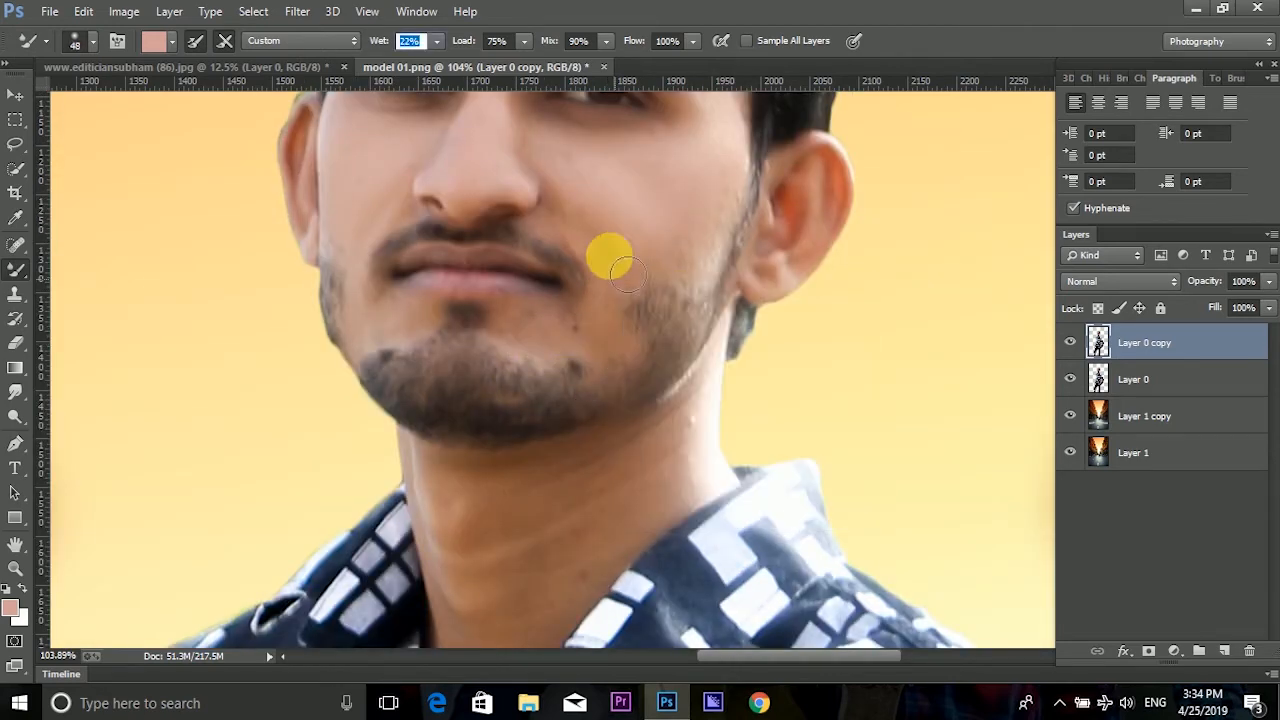
left_click_drag(622, 320, 731, 257)
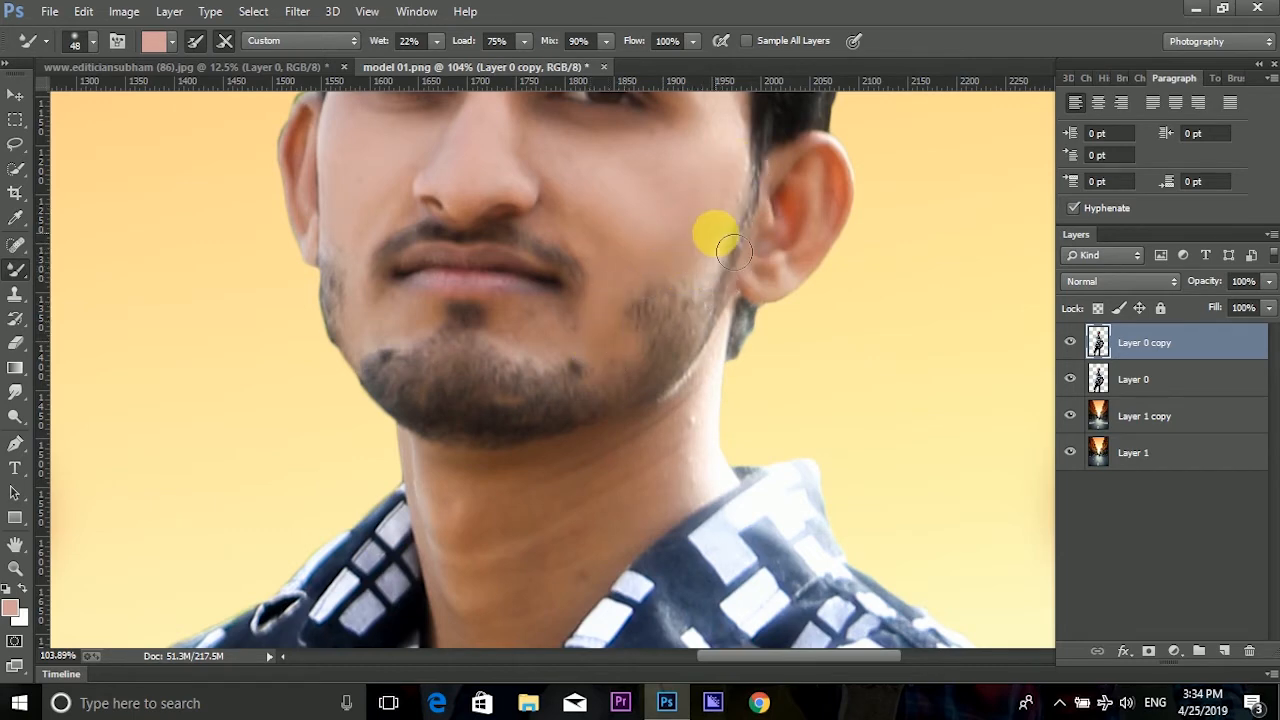
scroll(727, 219, "down", 2)
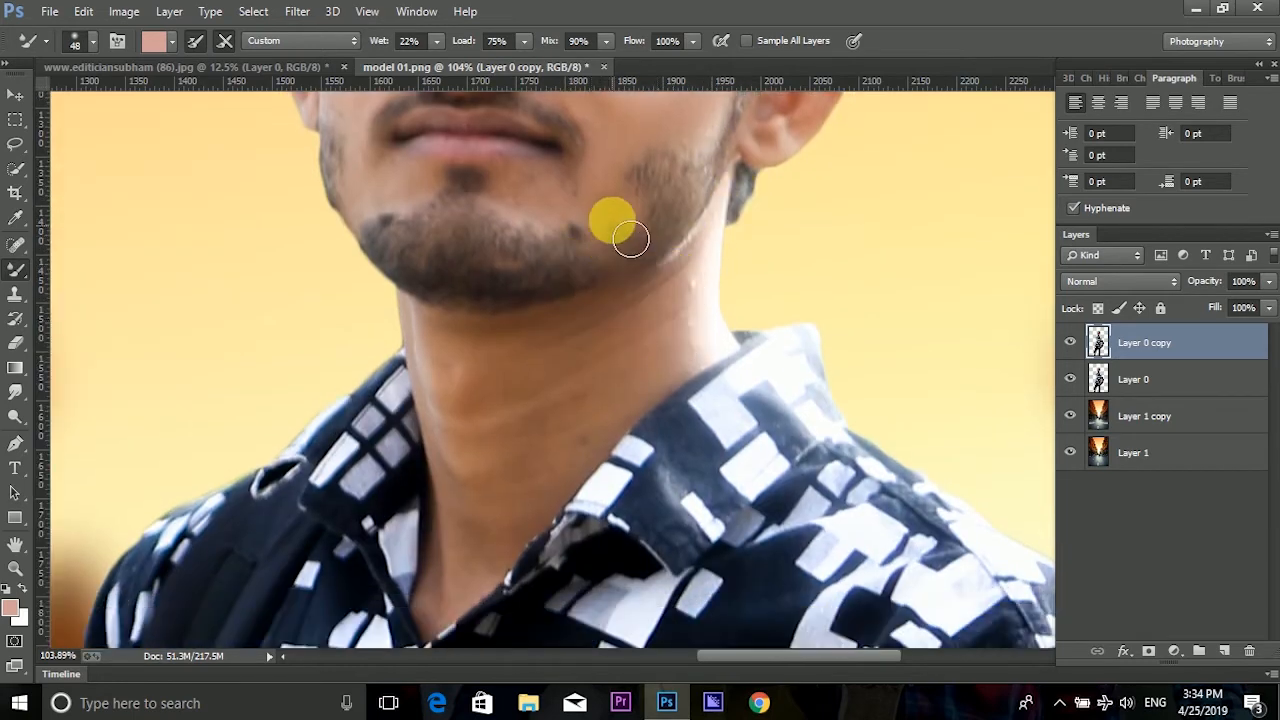
mouse_move(631, 238)
left_mouse_down()
mouse_move(625, 185)
mouse_move(634, 229)
mouse_move(613, 222)
mouse_move(636, 230)
mouse_move(524, 208)
mouse_move(546, 203)
mouse_move(557, 214)
mouse_move(459, 220)
mouse_move(421, 207)
mouse_move(375, 221)
mouse_move(429, 205)
mouse_move(397, 215)
mouse_move(377, 202)
mouse_move(366, 143)
left_mouse_up()
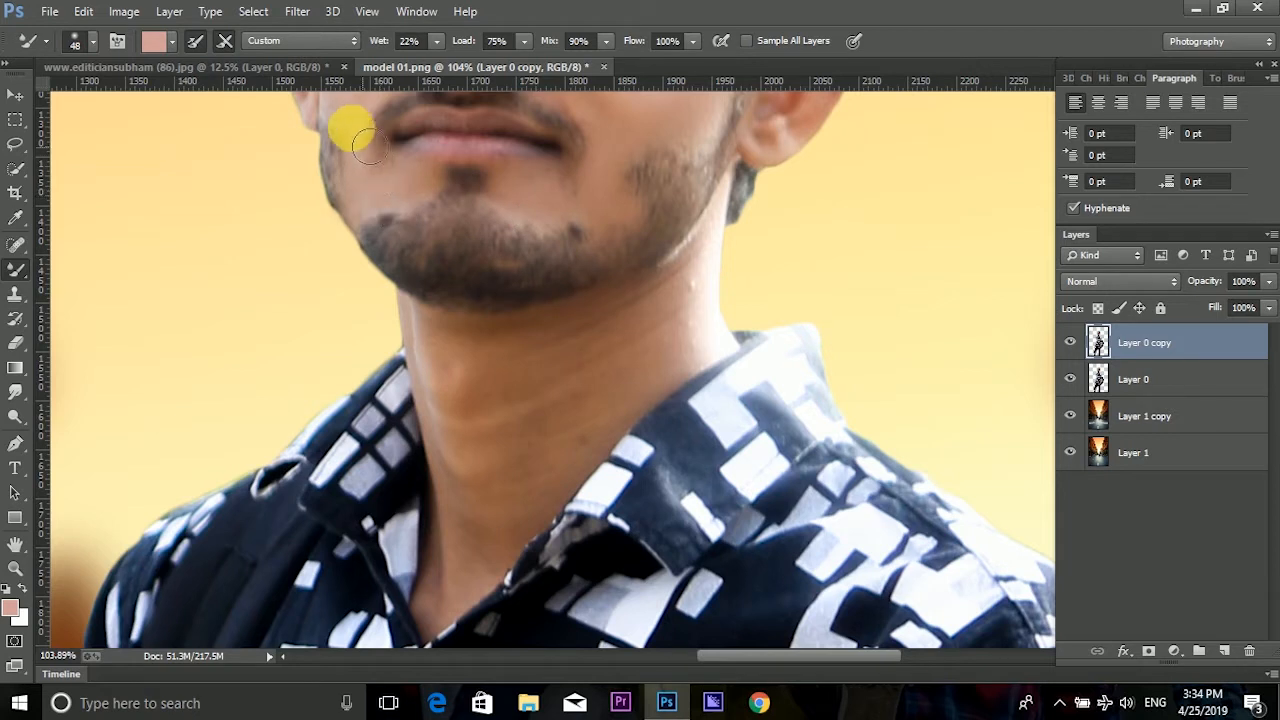
Blend the remaining skin beside the moustache, under the nose and across the upper face with the 48 px brush.
scroll(441, 179, "up", 3)
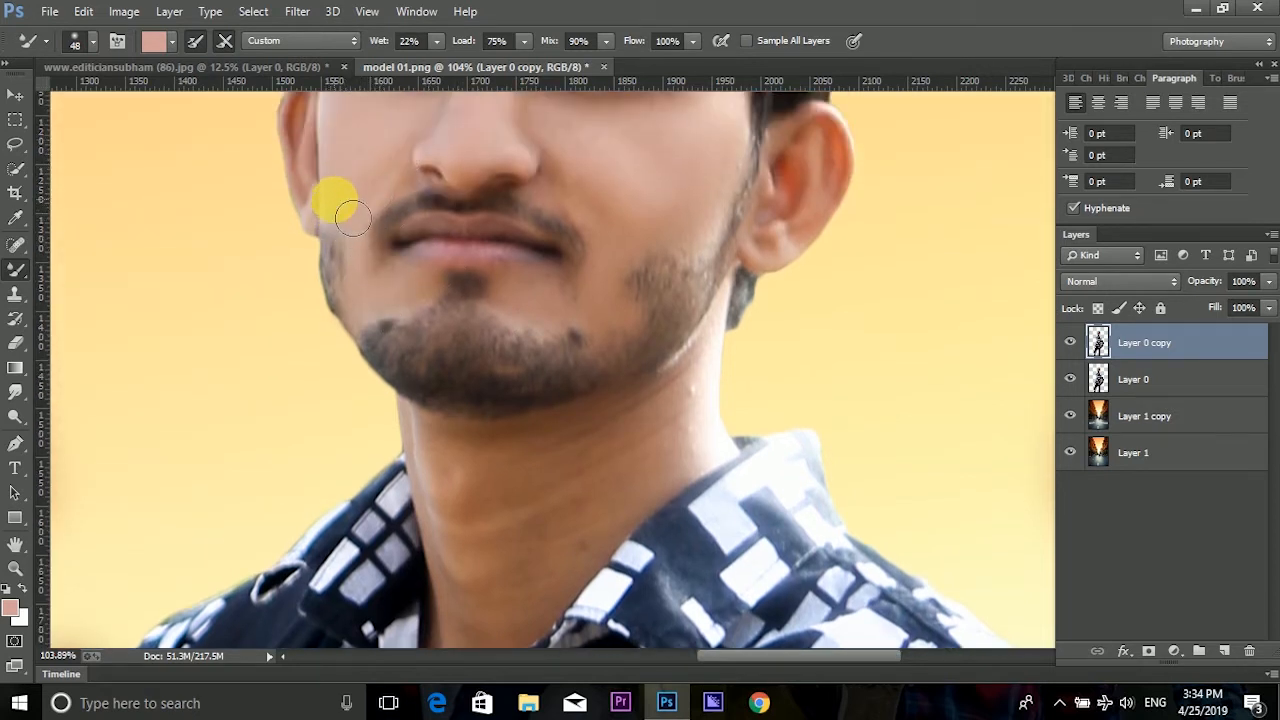
left_click_drag(352, 217, 432, 190)
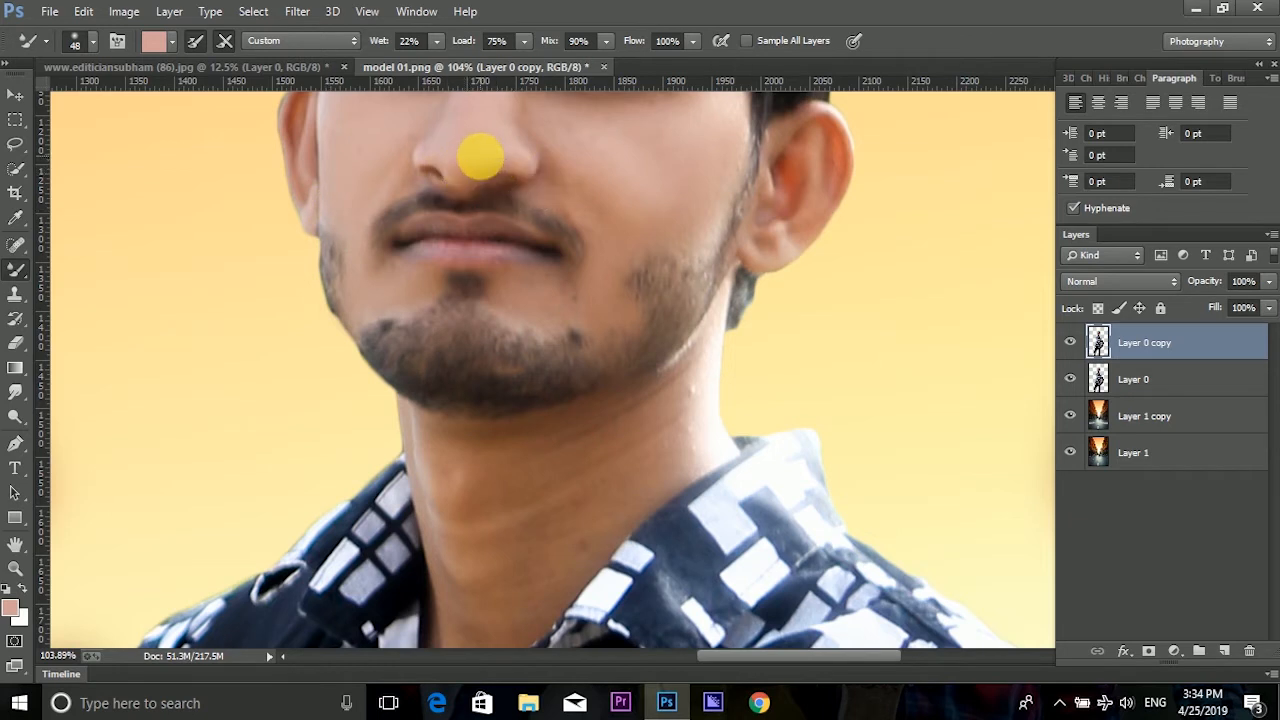
scroll(500, 185, "up", 3)
mouse_move(518, 173)
left_mouse_down()
mouse_move(545, 247)
mouse_move(527, 186)
mouse_move(540, 230)
mouse_move(543, 188)
mouse_move(464, 258)
mouse_move(448, 226)
mouse_move(485, 185)
mouse_move(456, 210)
mouse_move(445, 189)
mouse_move(415, 247)
mouse_move(390, 251)
mouse_move(372, 277)
mouse_move(438, 236)
mouse_move(502, 244)
mouse_move(514, 261)
mouse_move(506, 287)
mouse_move(420, 226)
mouse_move(506, 316)
mouse_move(603, 260)
mouse_move(661, 284)
mouse_move(612, 275)
mouse_move(696, 282)
mouse_move(717, 327)
mouse_move(724, 180)
mouse_move(702, 249)
mouse_move(731, 199)
mouse_move(691, 202)
left_mouse_up()
scroll(434, 189, "up", 4)
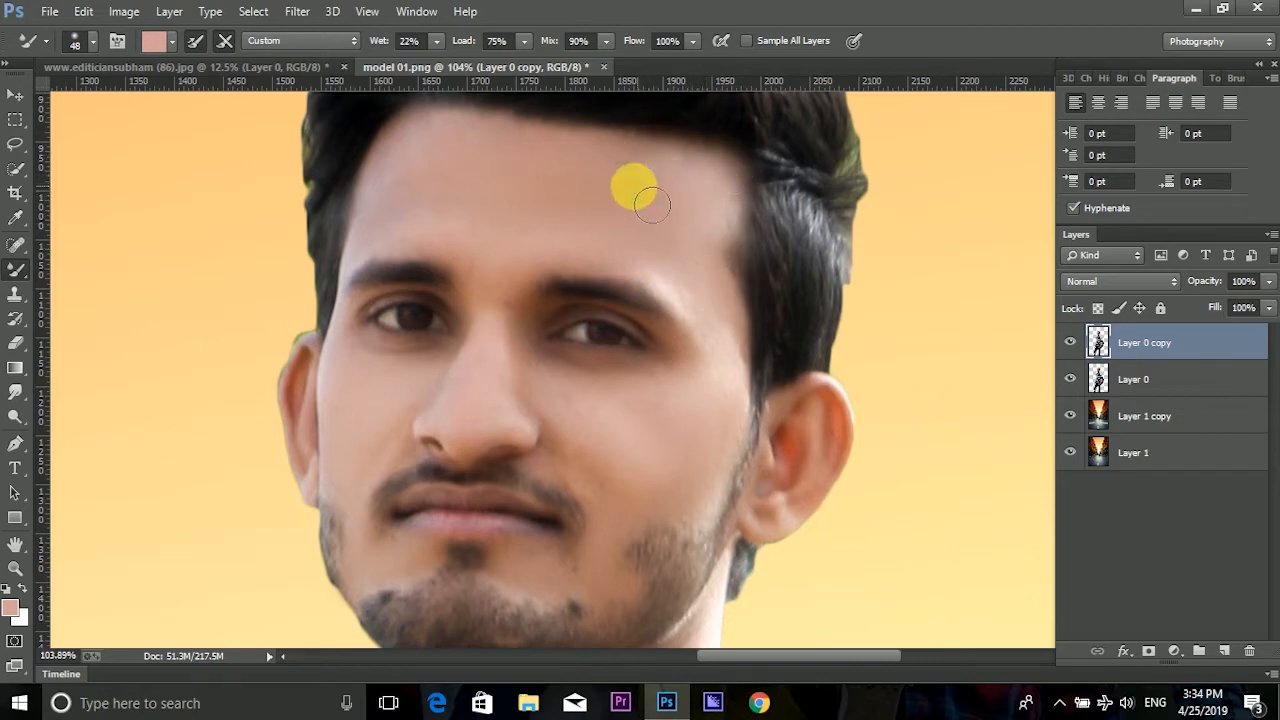
Enlarge the Mixer Brush to 99 px and smooth the creases and skin on the model's neck.
scroll(646, 197, "down", 7)
scroll(592, 352, "down", 2)
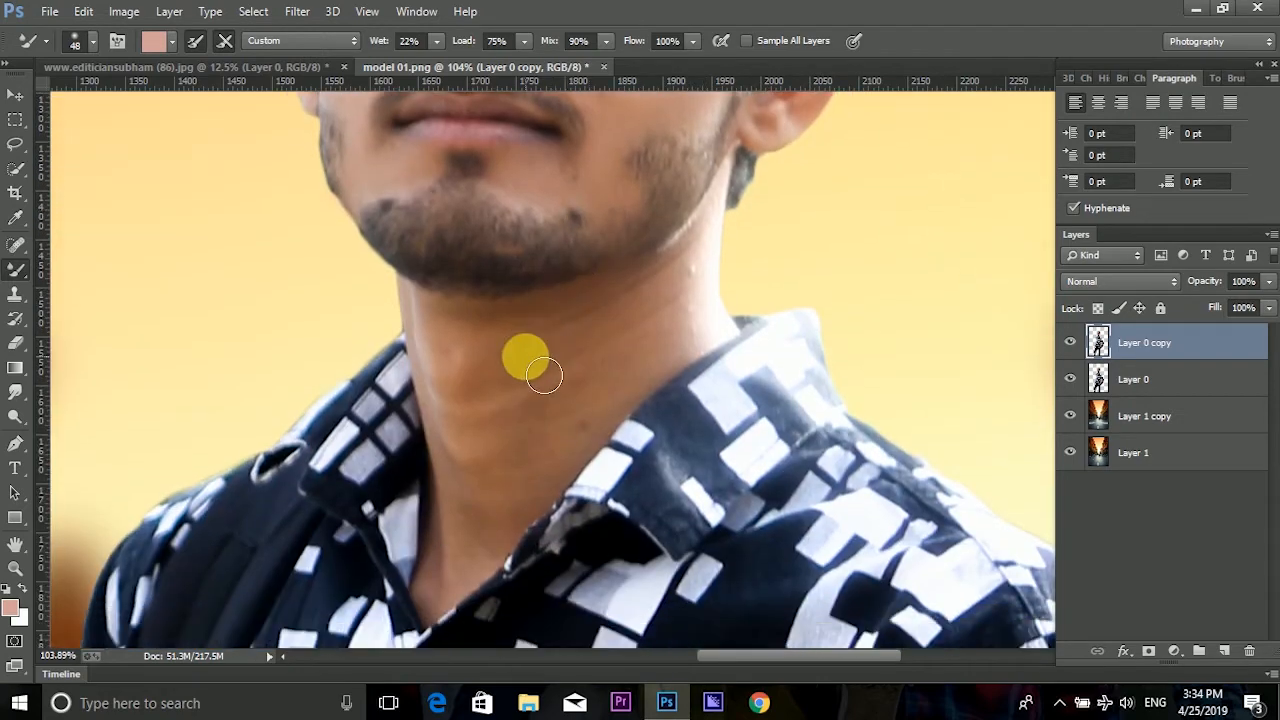
right_click(600, 362)
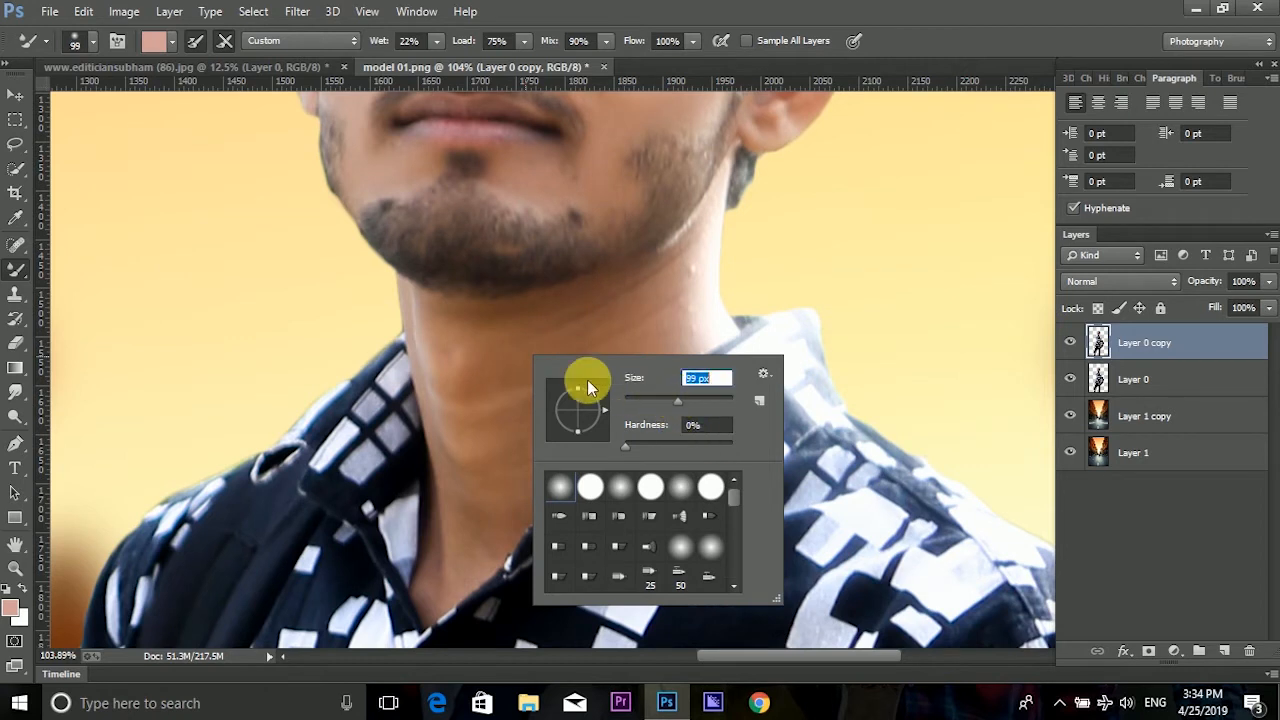
mouse_move(488, 398)
left_mouse_down()
mouse_move(634, 311)
mouse_move(651, 286)
mouse_move(549, 403)
mouse_move(576, 408)
left_mouse_up()
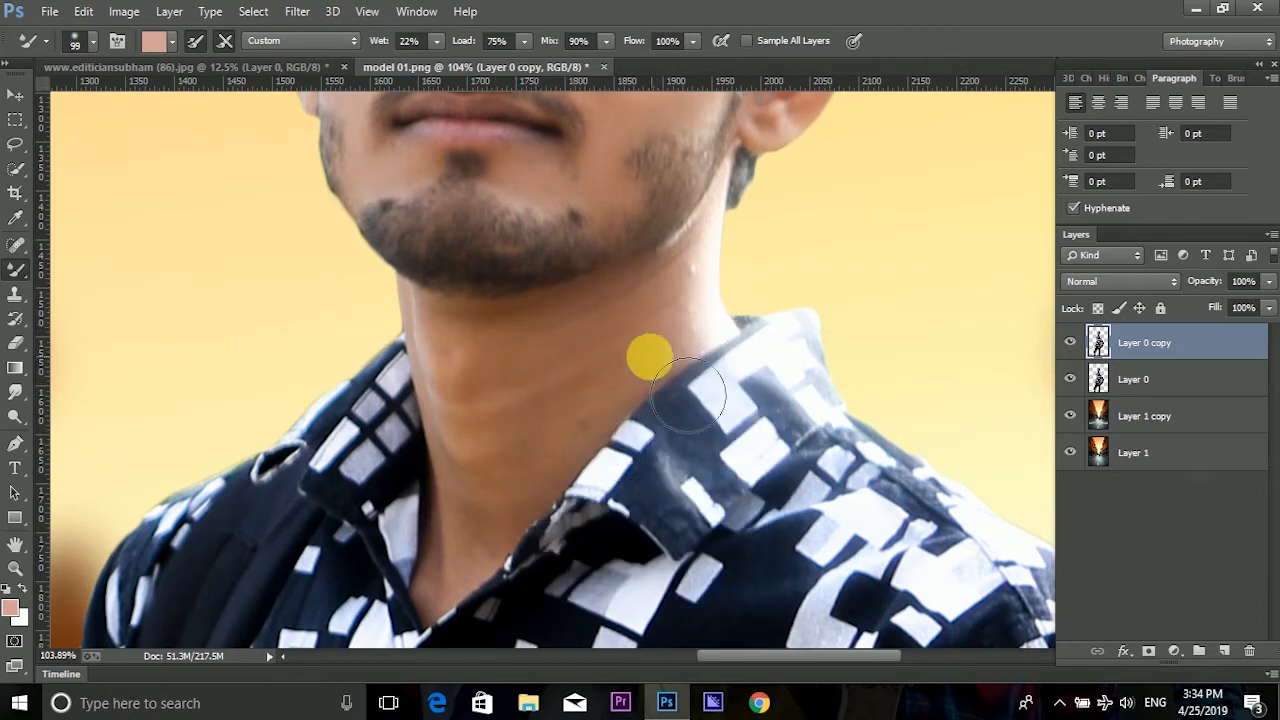
mouse_move(688, 395)
left_mouse_down()
mouse_move(733, 333)
mouse_move(682, 371)
mouse_move(497, 429)
mouse_move(549, 367)
mouse_move(660, 350)
mouse_move(514, 529)
mouse_move(520, 468)
mouse_move(491, 571)
mouse_move(688, 372)
mouse_move(702, 320)
mouse_move(655, 318)
left_mouse_up()
scroll(699, 333, "up", 6)
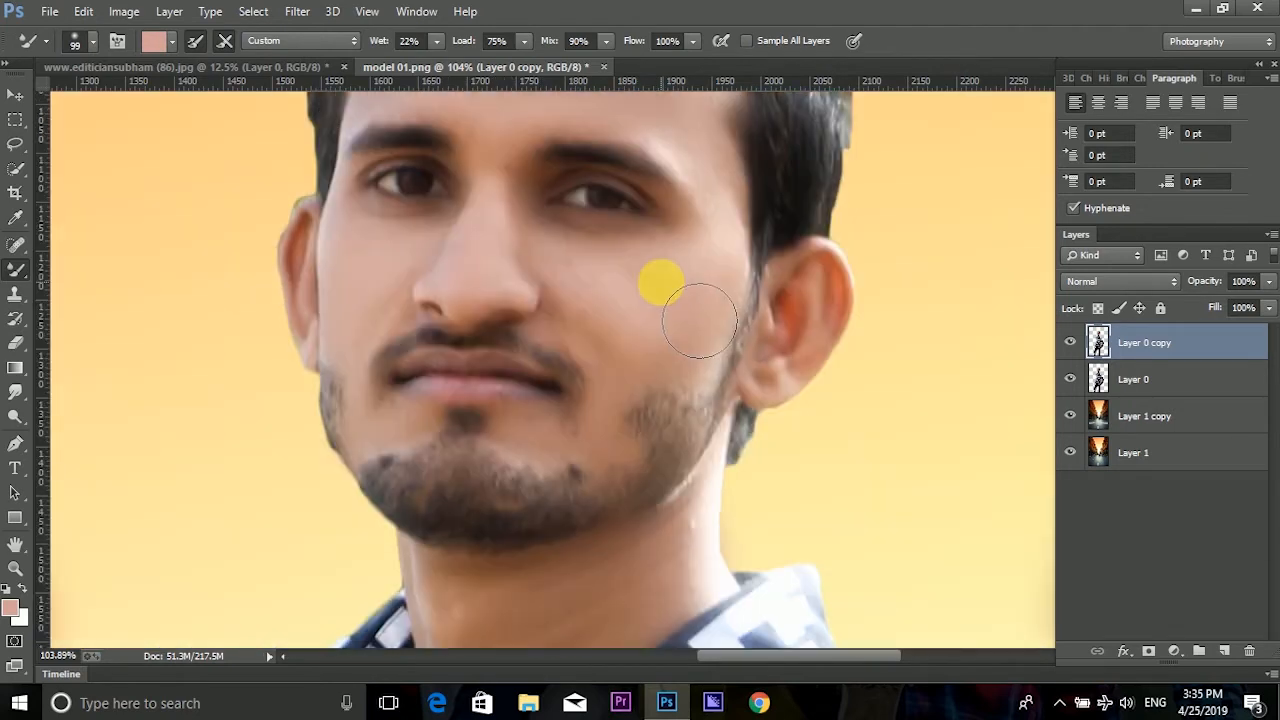
scroll(595, 372, "down", 5)
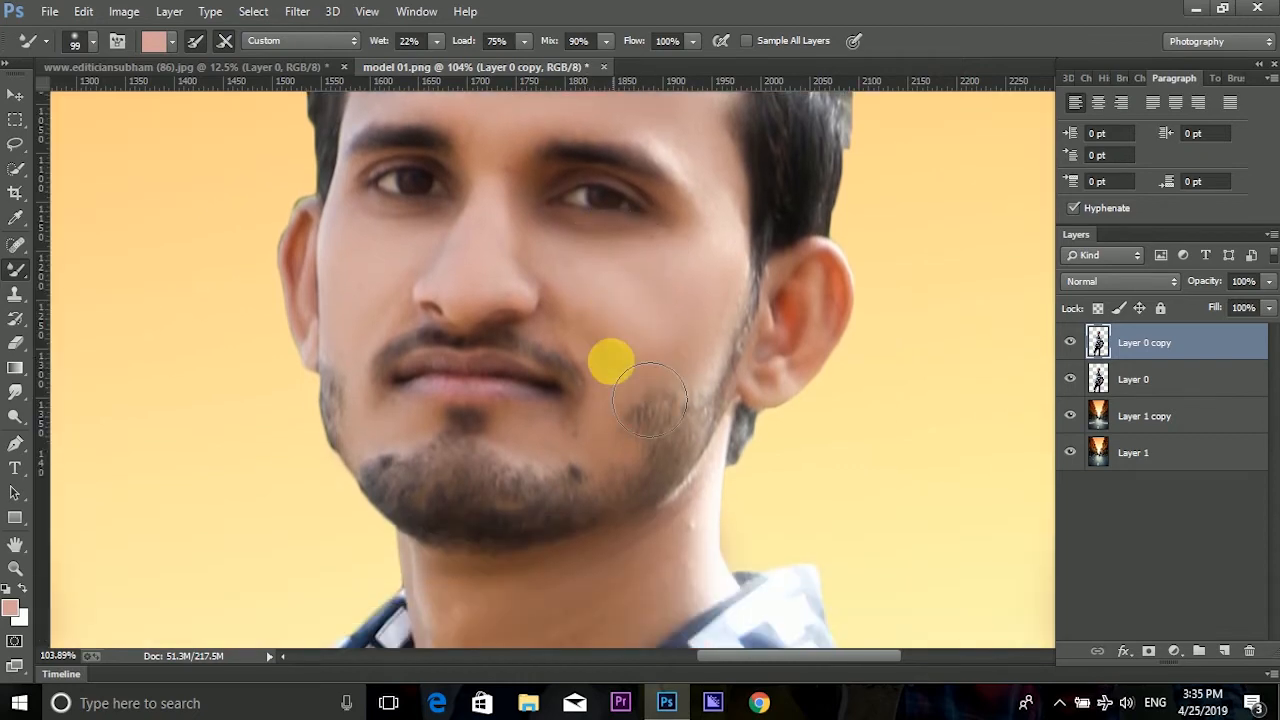
Reduce the Mixer Brush to 61 px and smooth the skin on the fully visible ear and the opposite cheek.
scroll(611, 360, "up", 2)
scroll(607, 363, "down", 1)
scroll(600, 372, "down", 1)
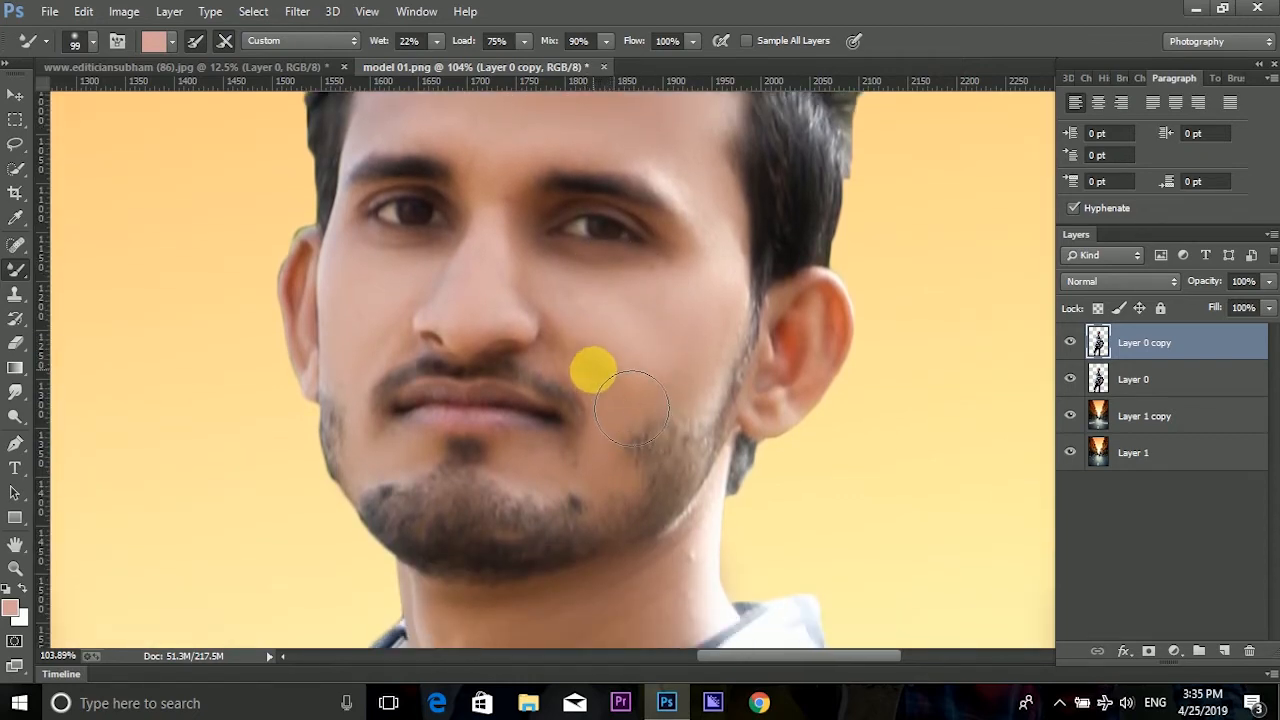
scroll(600, 362, "down", 6)
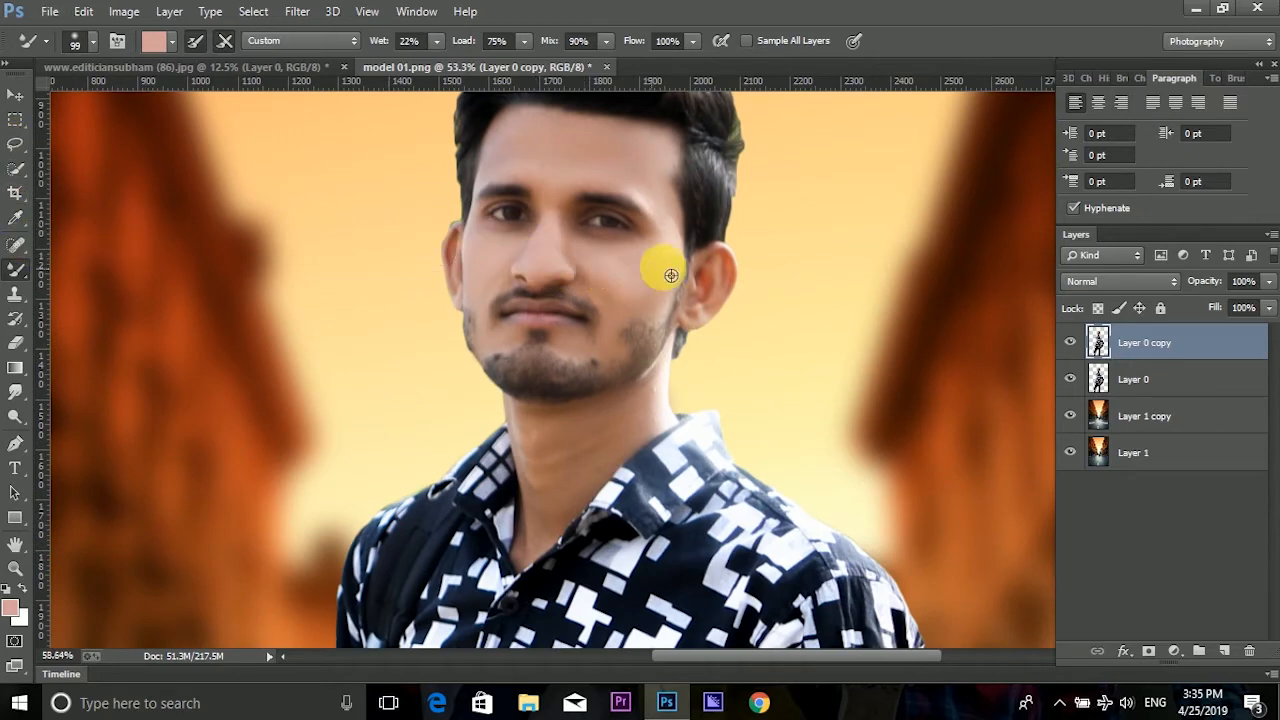
scroll(680, 282, "up", 5)
right_click(634, 325)
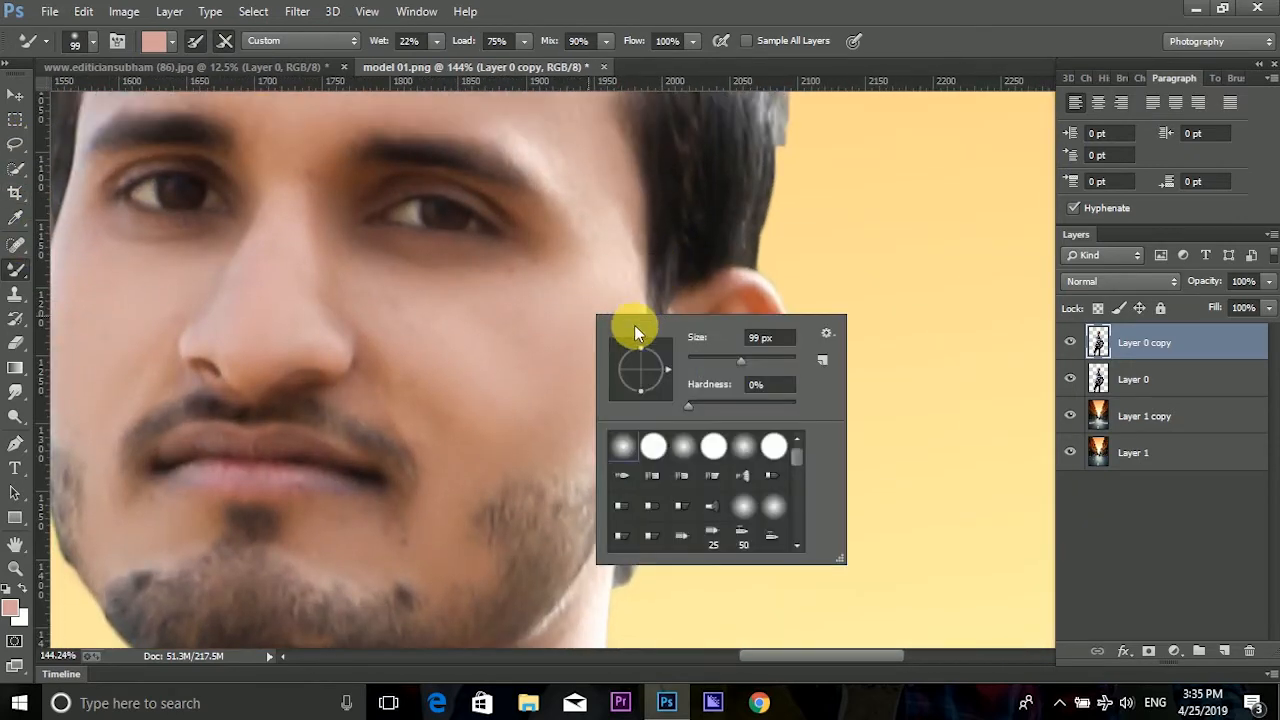
key("Return")
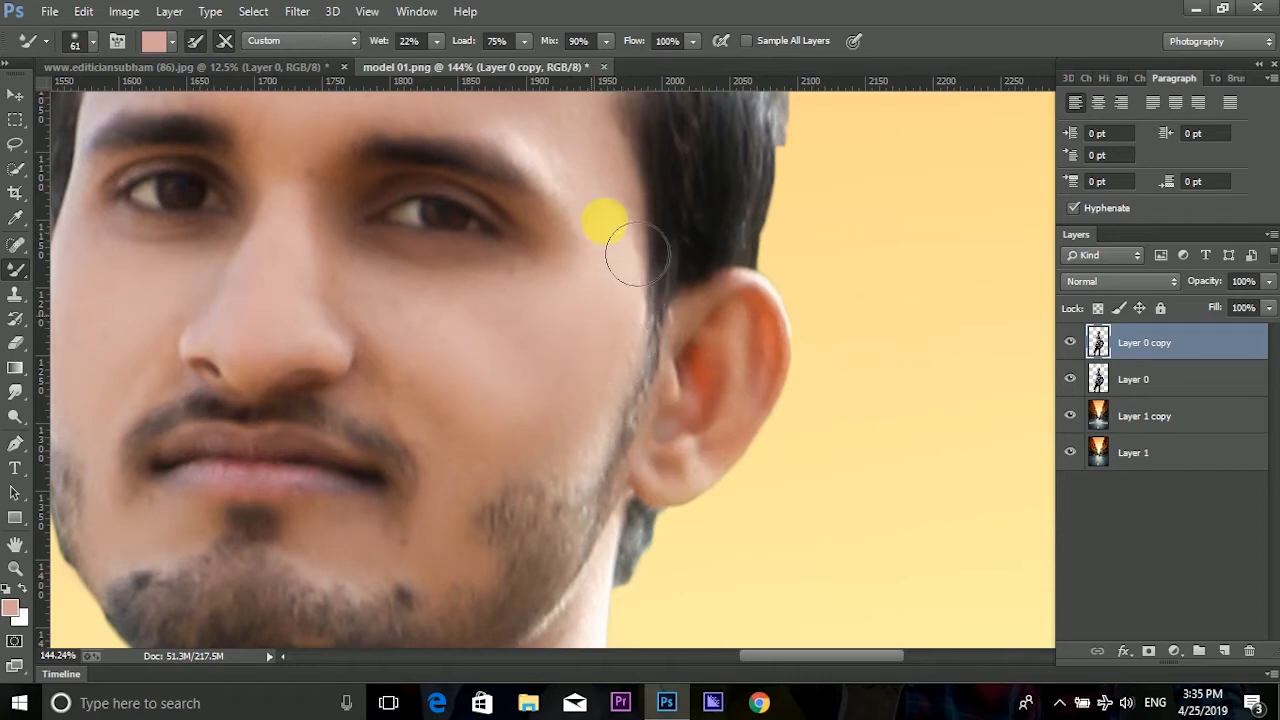
scroll(627, 250, "down", 3)
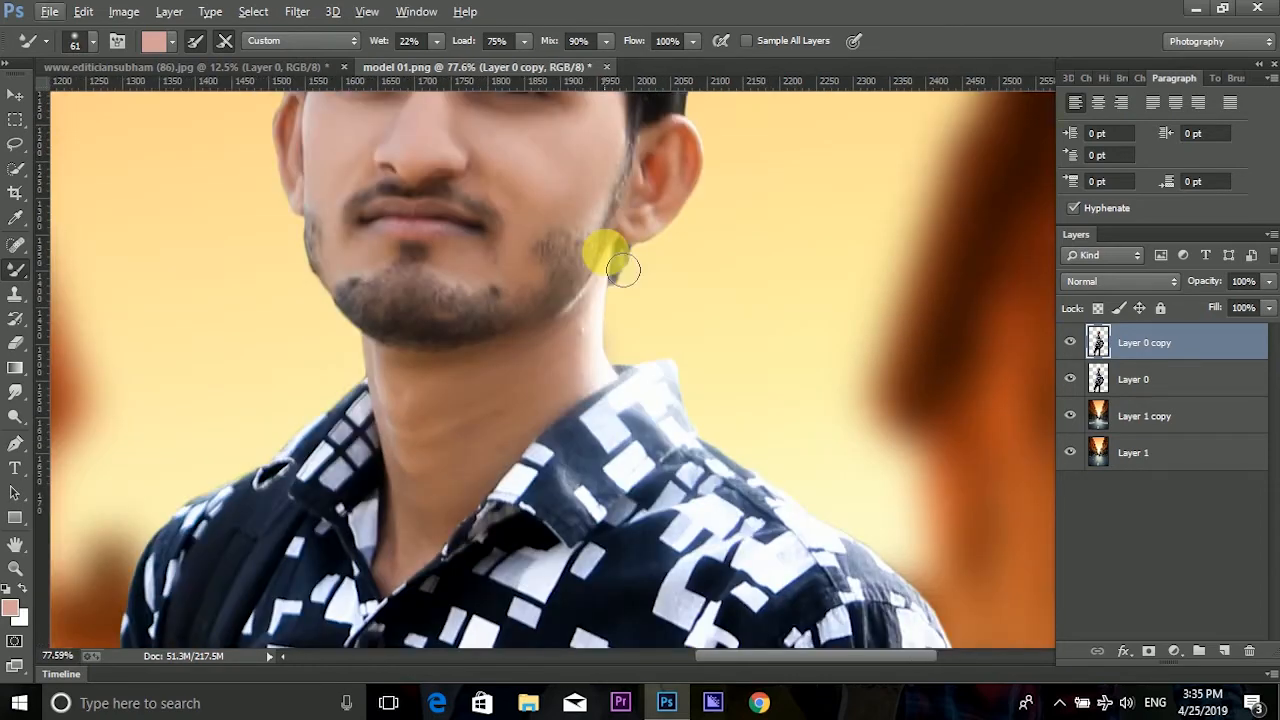
scroll(625, 234, "down", 3)
scroll(690, 192, "up", 5)
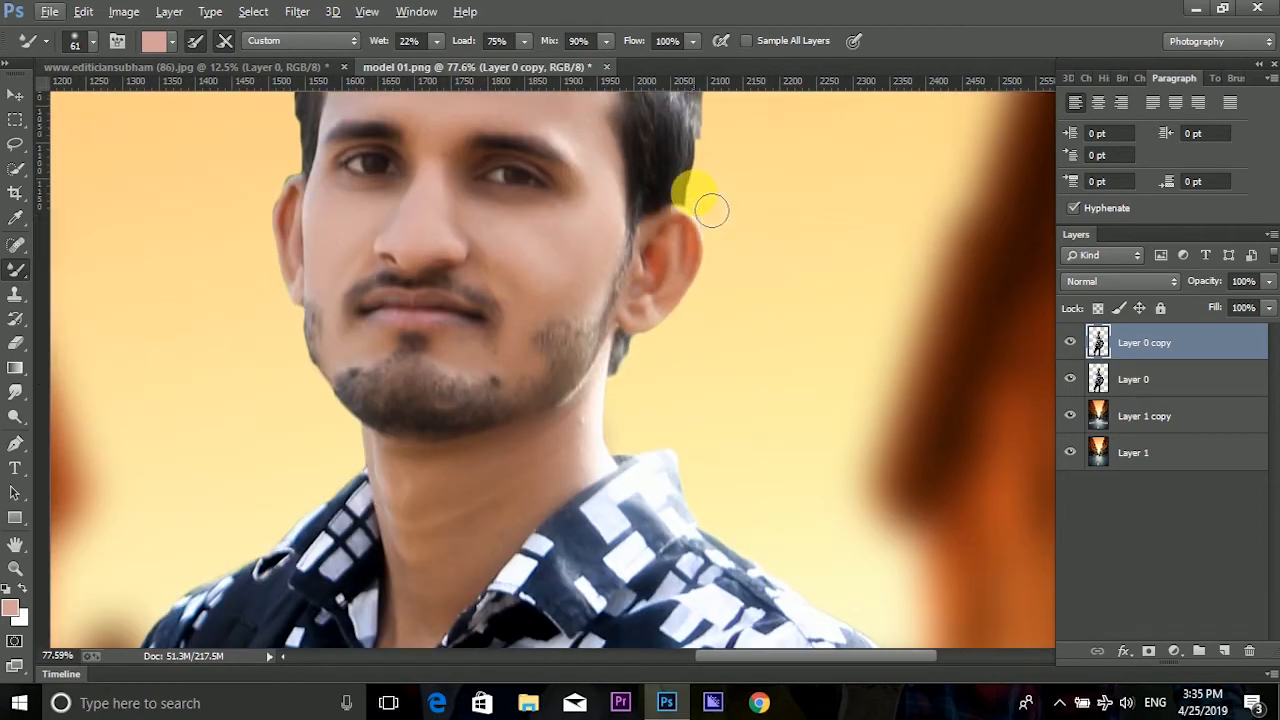
scroll(700, 208, "up", 3)
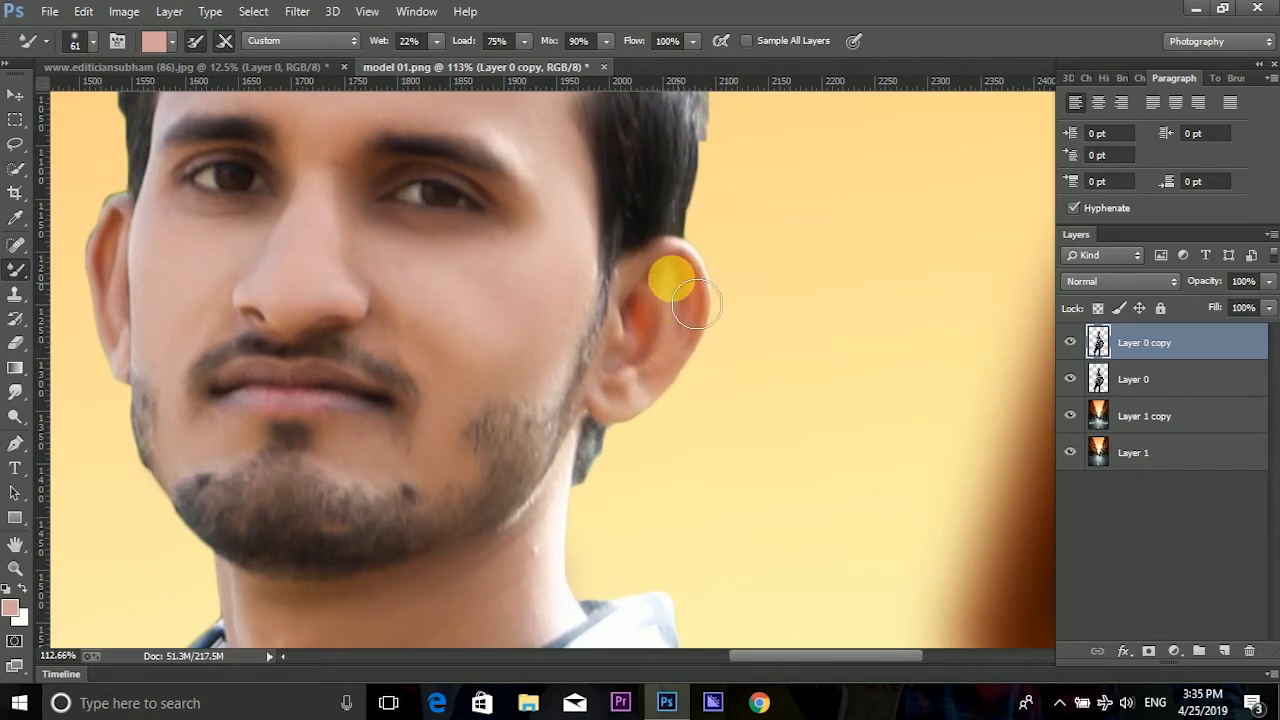
mouse_move(696, 304)
left_mouse_down()
mouse_move(640, 335)
mouse_move(640, 418)
left_mouse_up()
left_click_drag(225, 381, 157, 362)
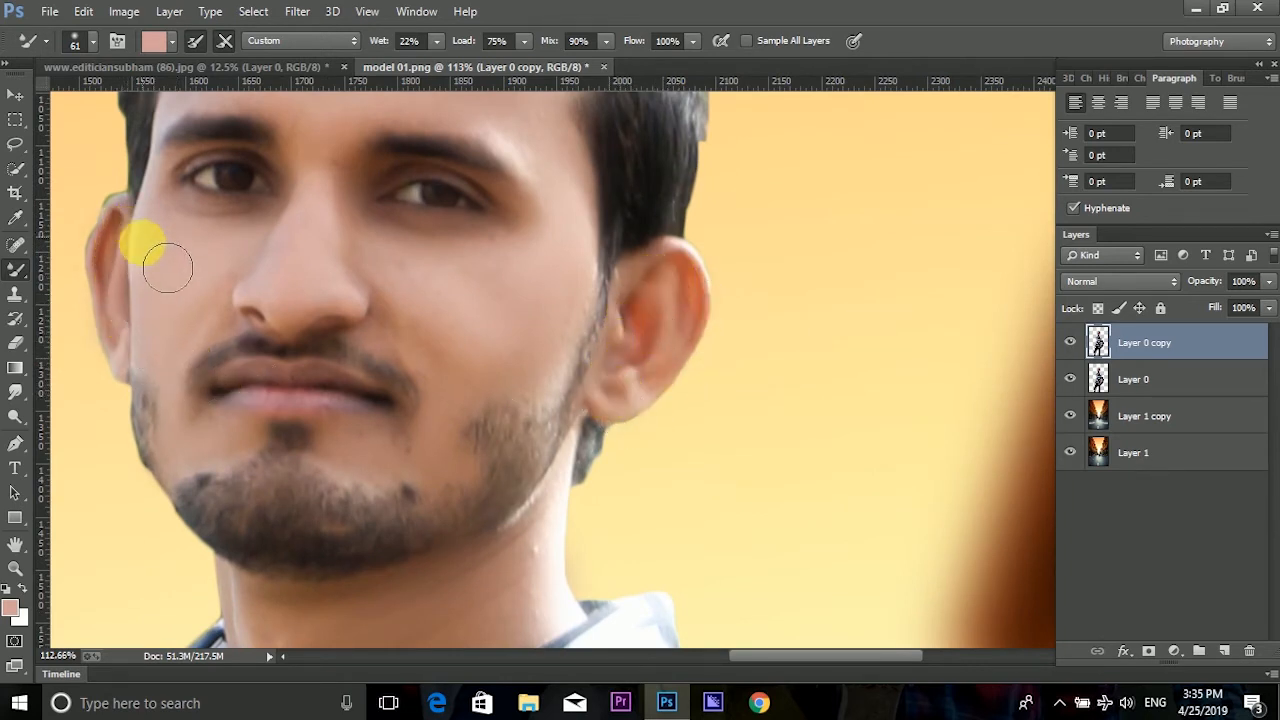
Hide Layer 0 and erase the green fringe around the partly hidden ear on Layer 0 copy with a 5 px Eraser at 100% opacity.
left_click(16, 344)
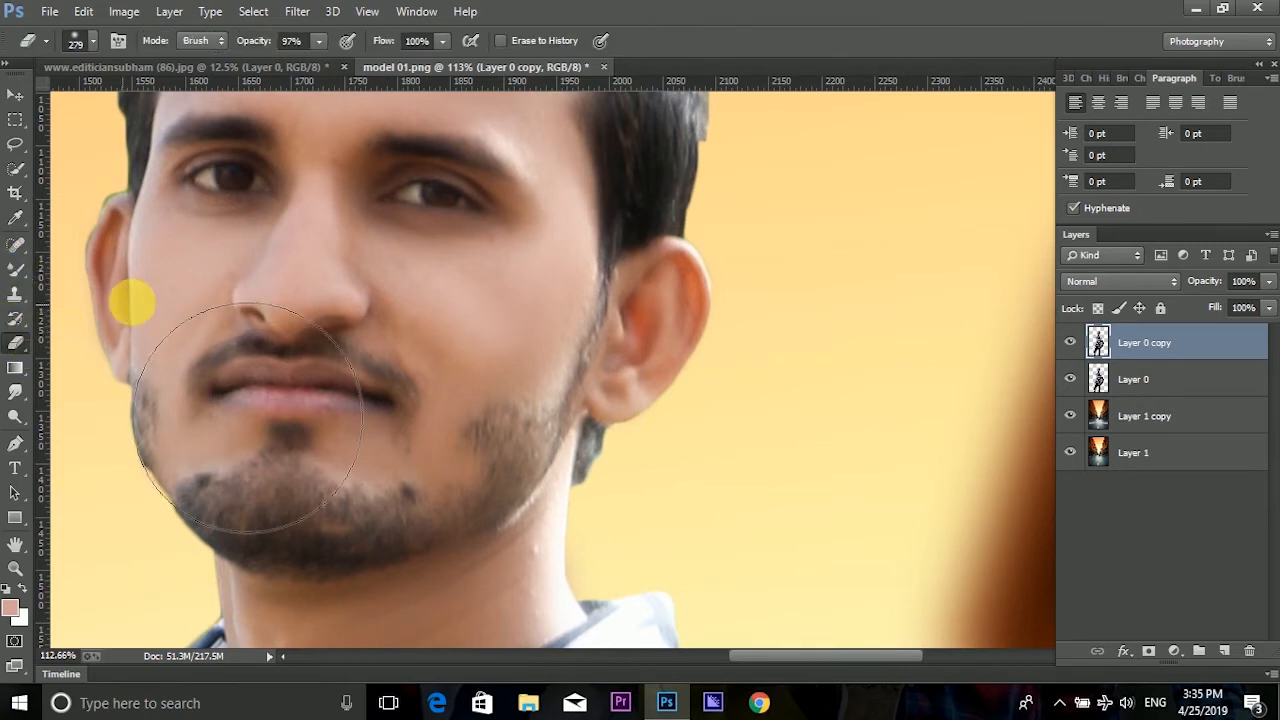
left_click(1070, 379)
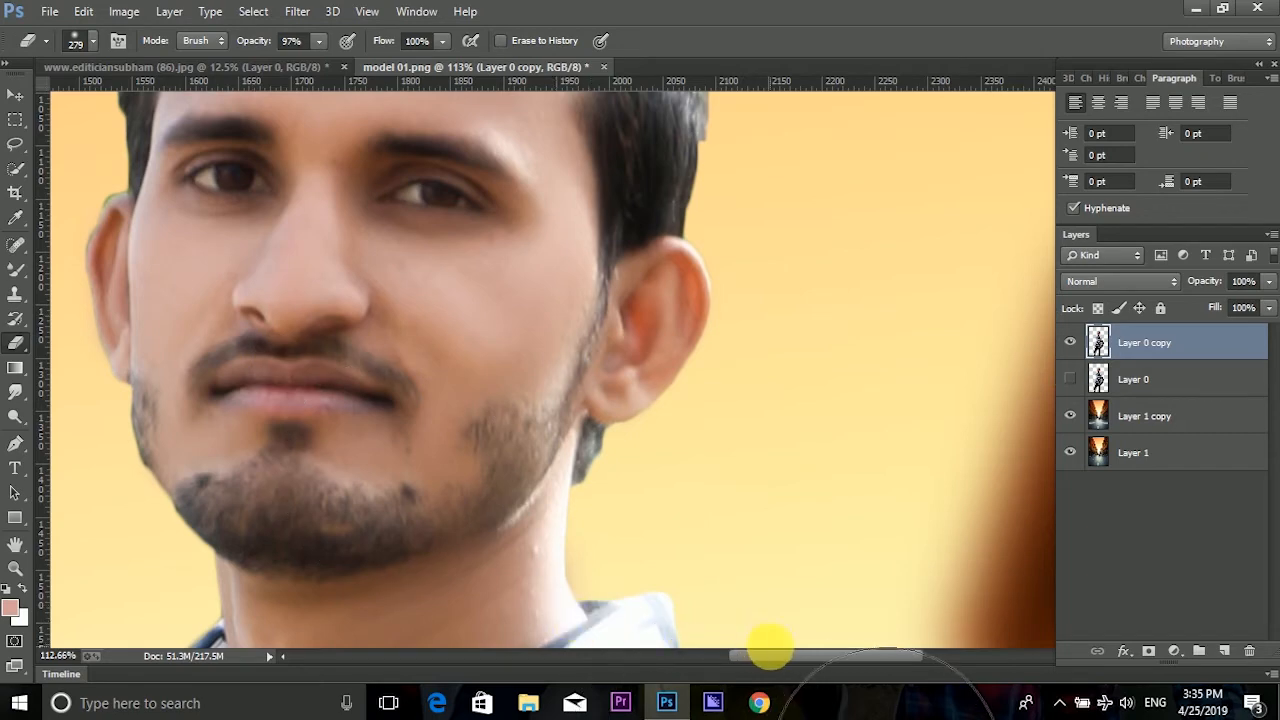
left_click_drag(772, 655, 721, 662)
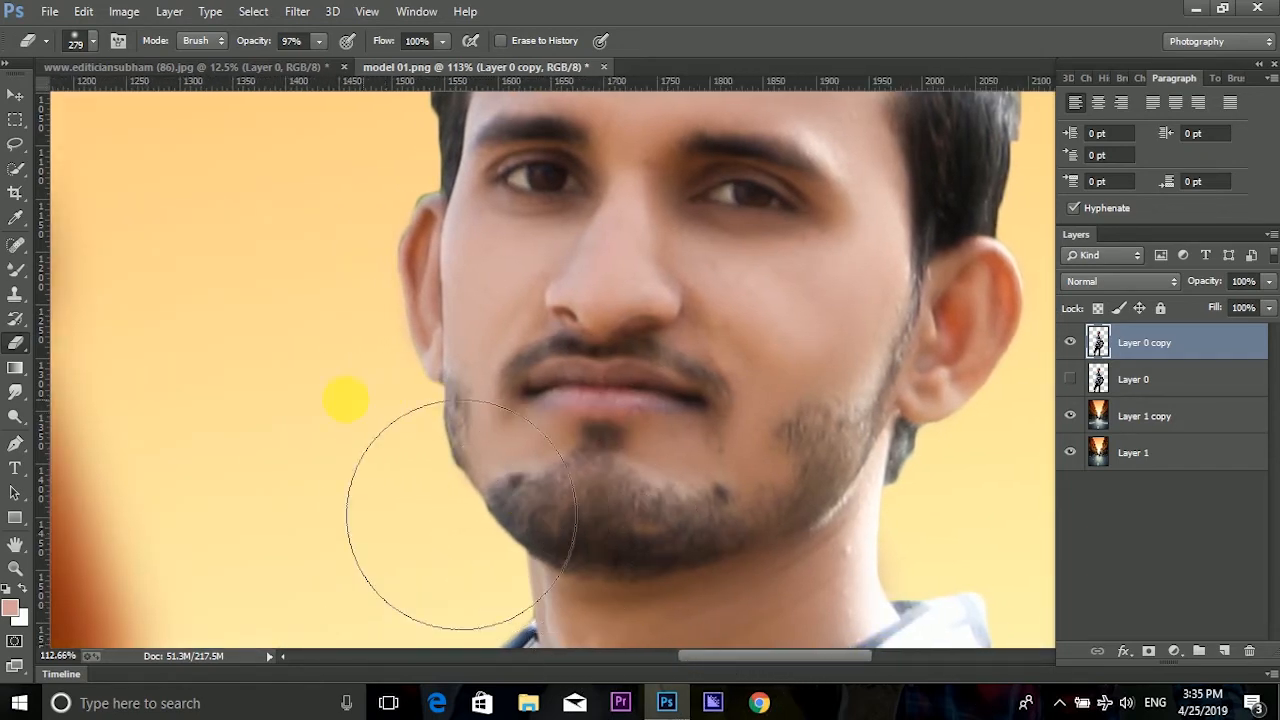
scroll(390, 283, "up", 3)
right_click(414, 212)
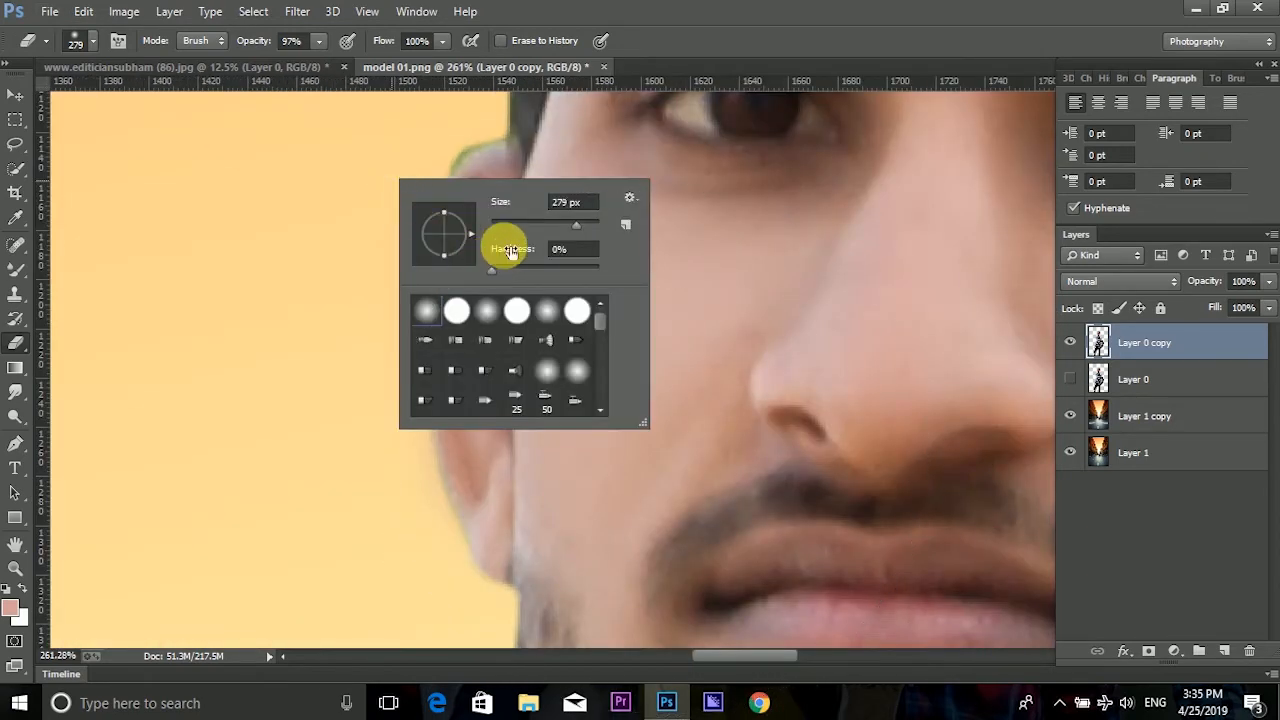
left_click(288, 40)
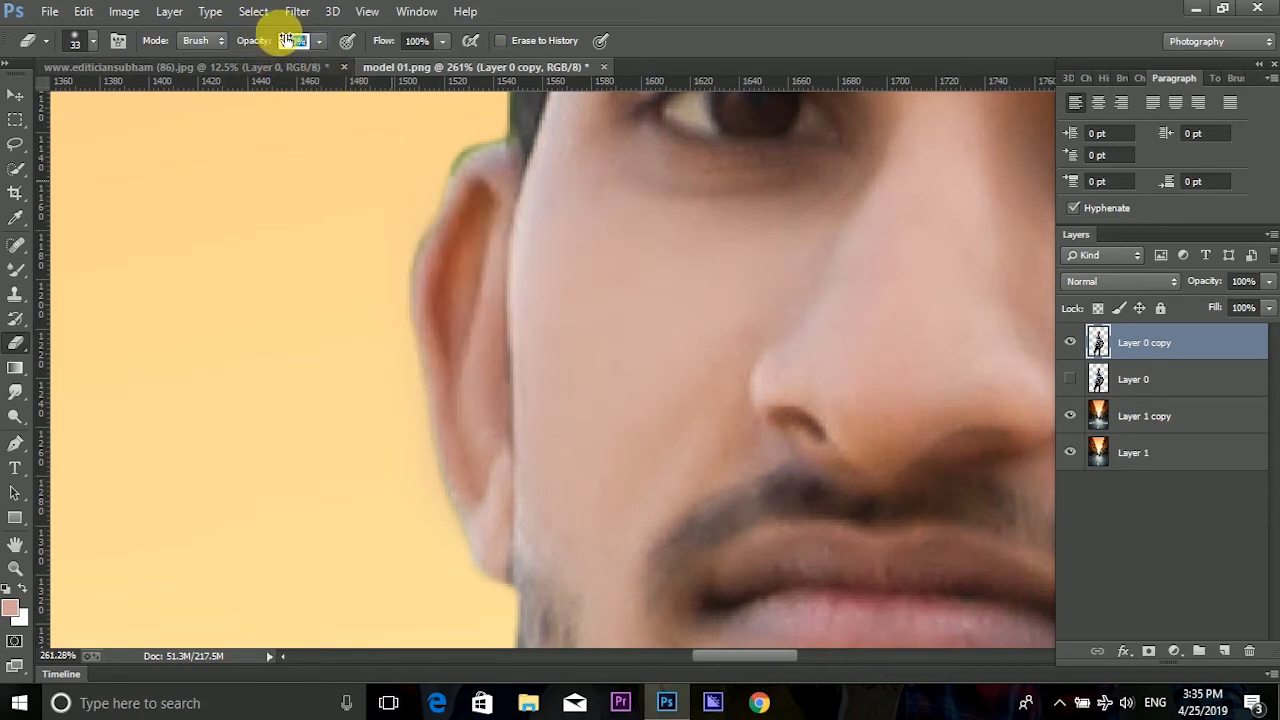
right_click(420, 228)
left_click_drag(494, 243, 390, 252)
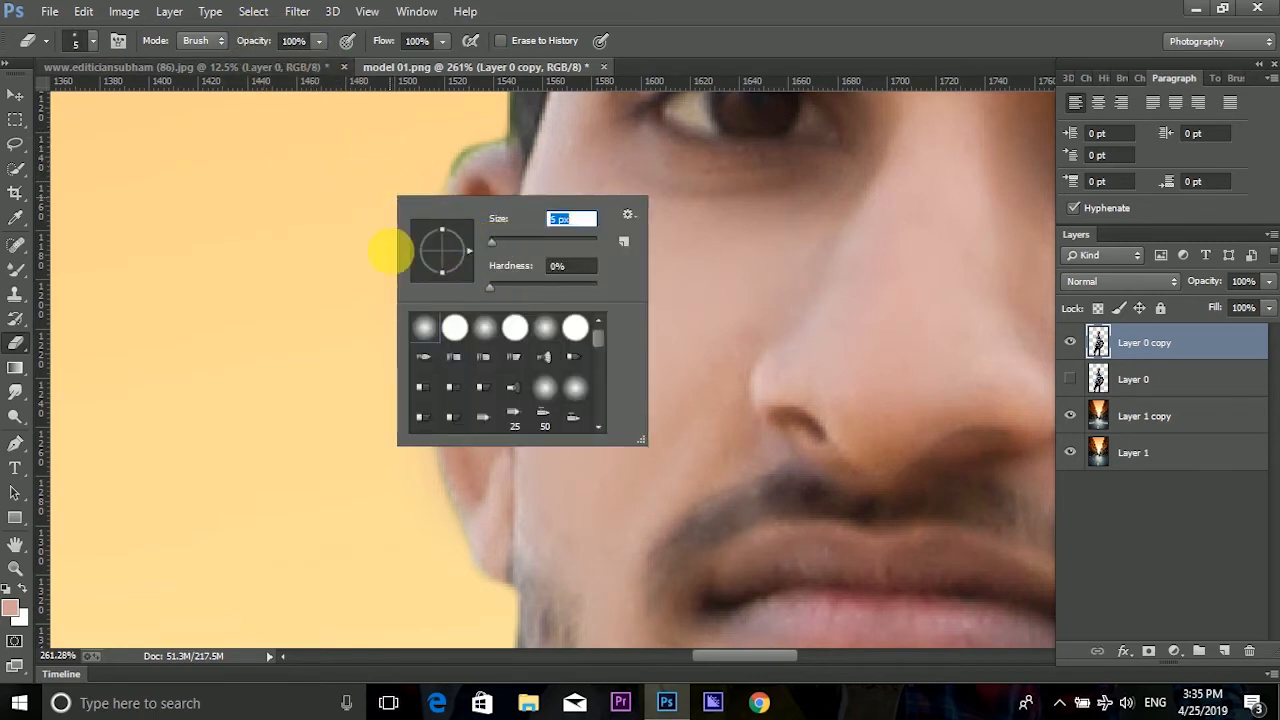
left_click(489, 152)
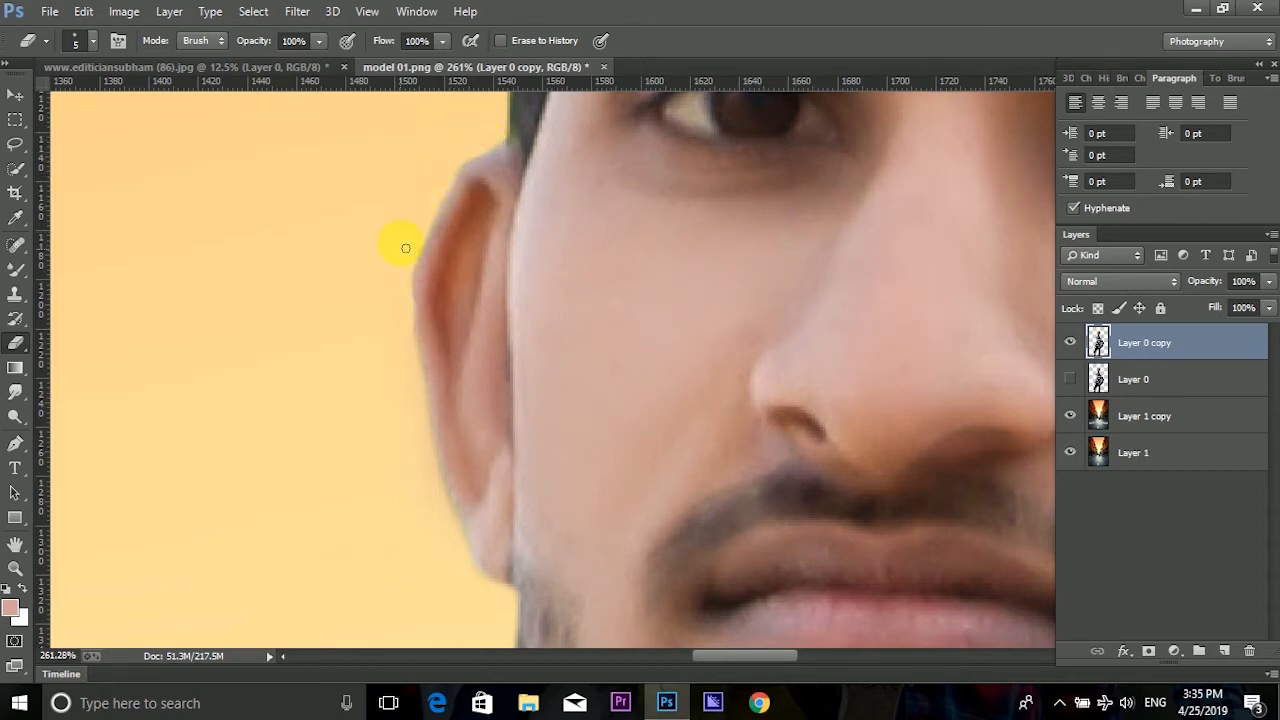
Erase the uneven outer edge of the hair behind the jaw and neck with the 5 px Eraser.
scroll(405, 248, "down", 5)
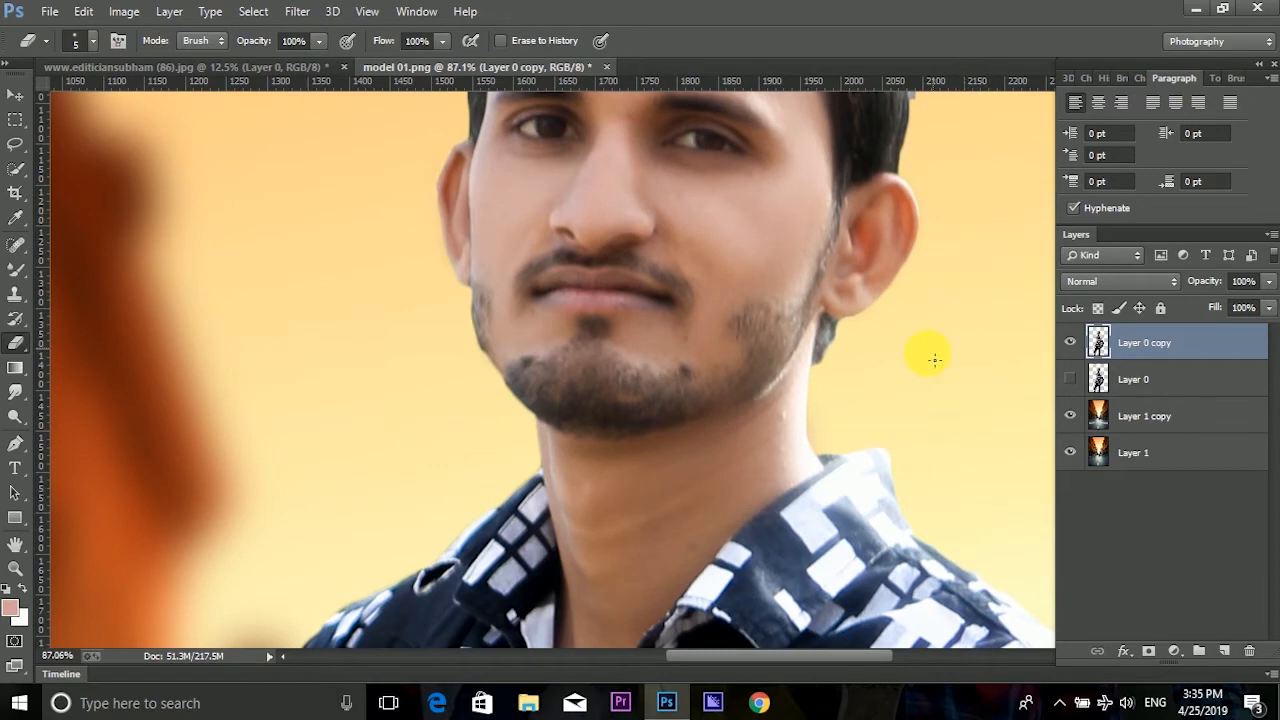
scroll(933, 358, "up", 7)
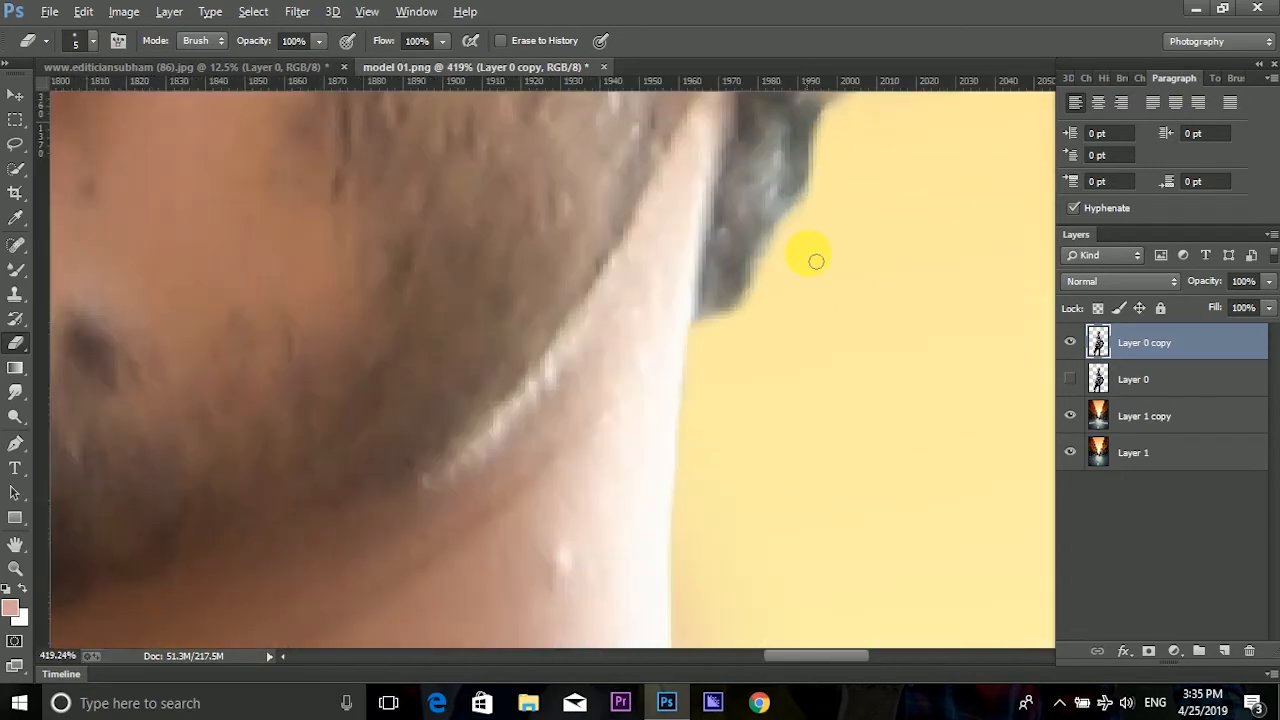
left_click_drag(828, 128, 779, 260)
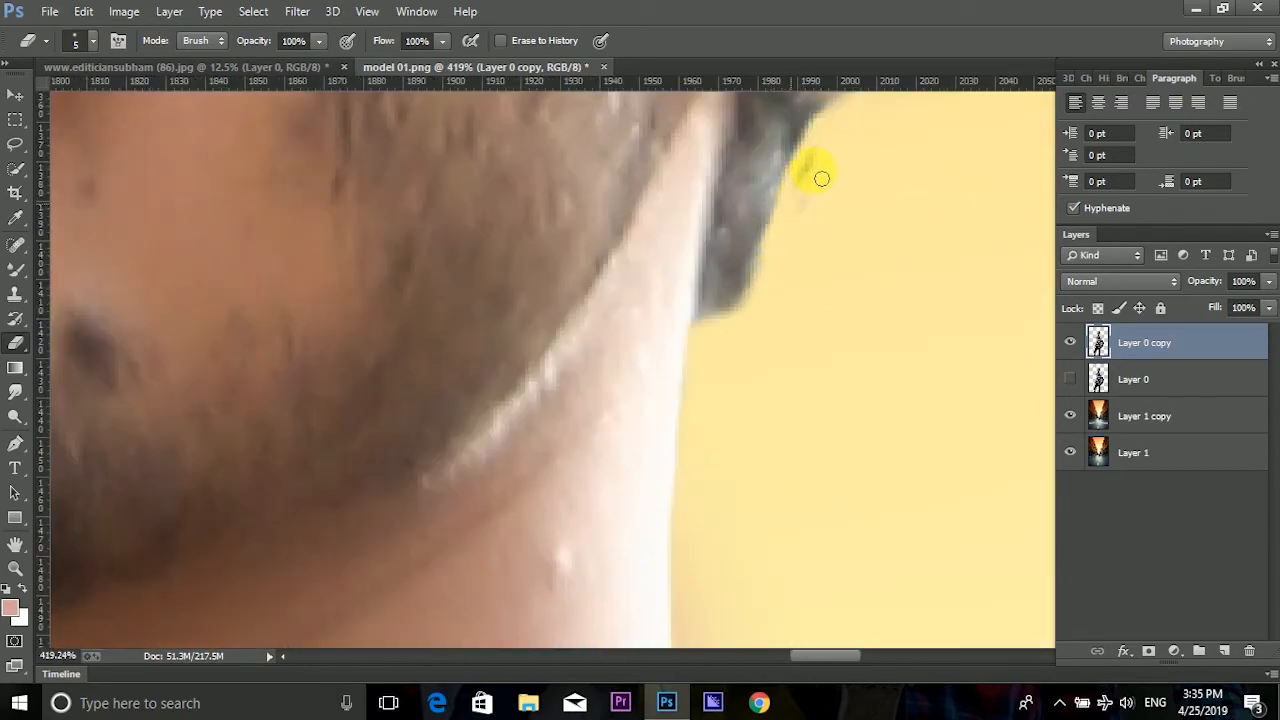
Enlarge the Mixer Brush to 111 px and smooth the skin on the forearm and hand beside the backpack.
scroll(839, 223, "down", 9)
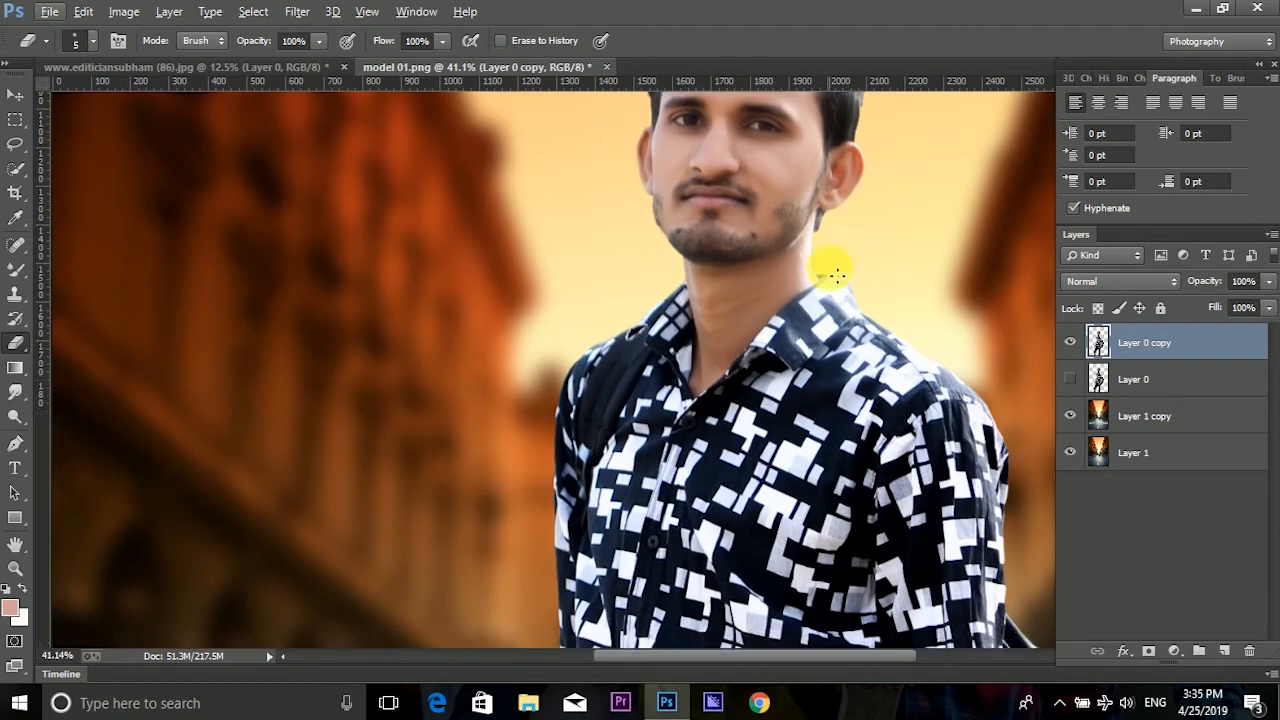
scroll(872, 216, "up", 5)
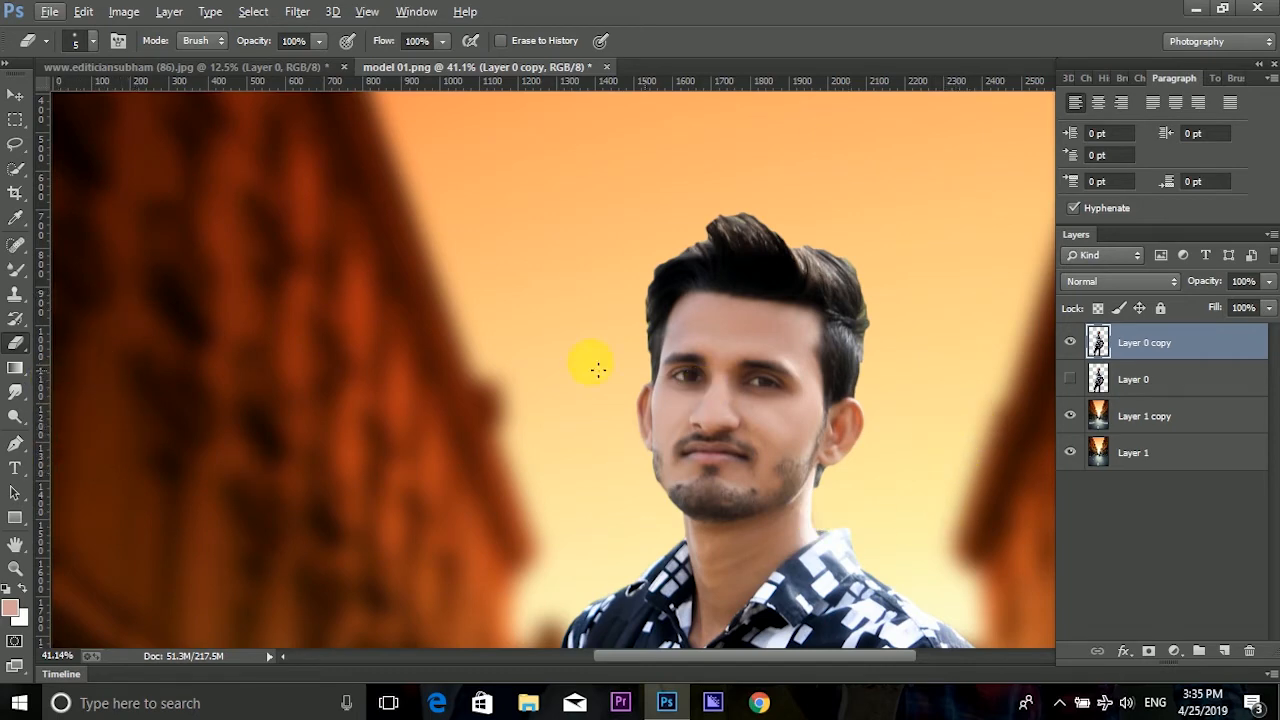
scroll(686, 323, "down", 5)
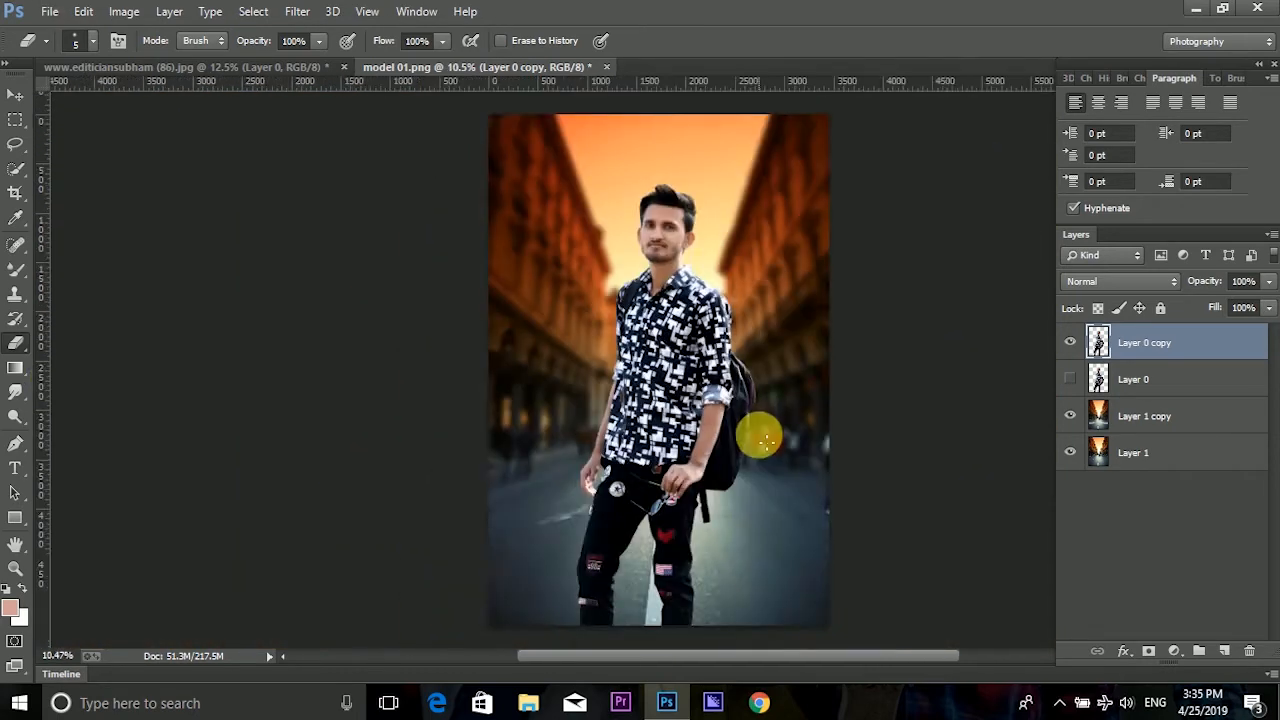
scroll(765, 440, "down", 2)
scroll(749, 429, "up", 4)
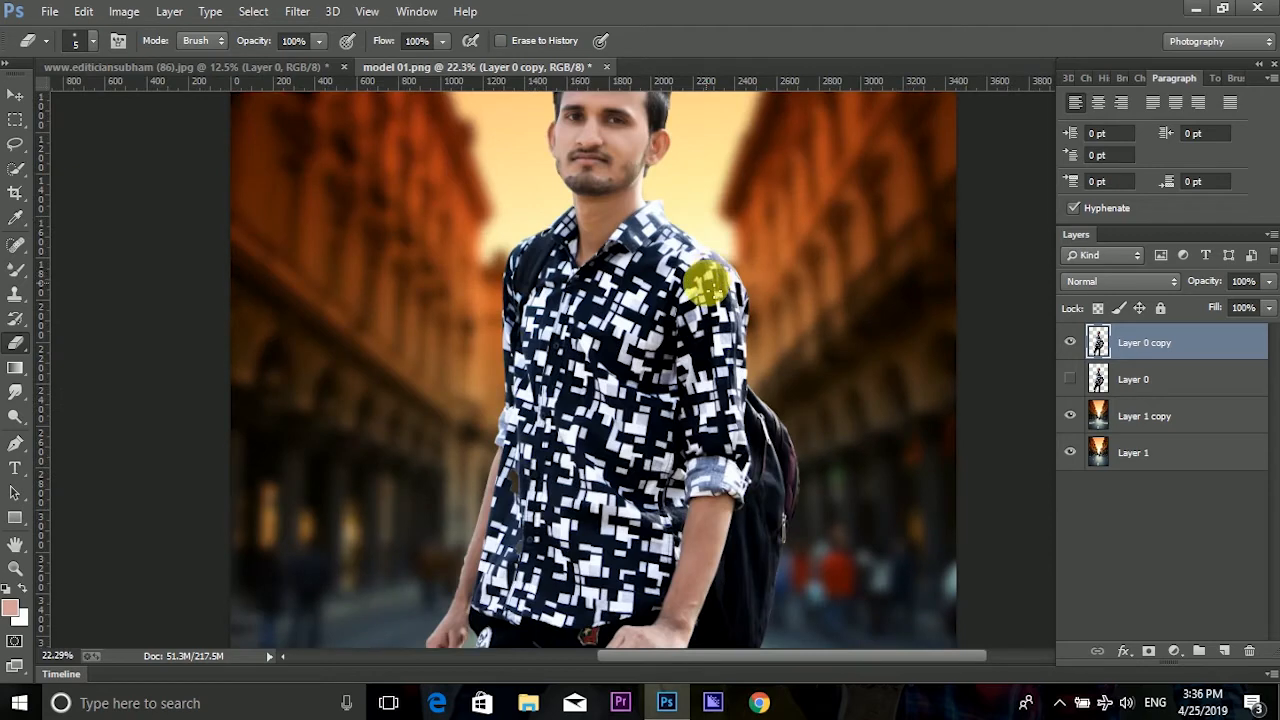
scroll(686, 400, "up", 6)
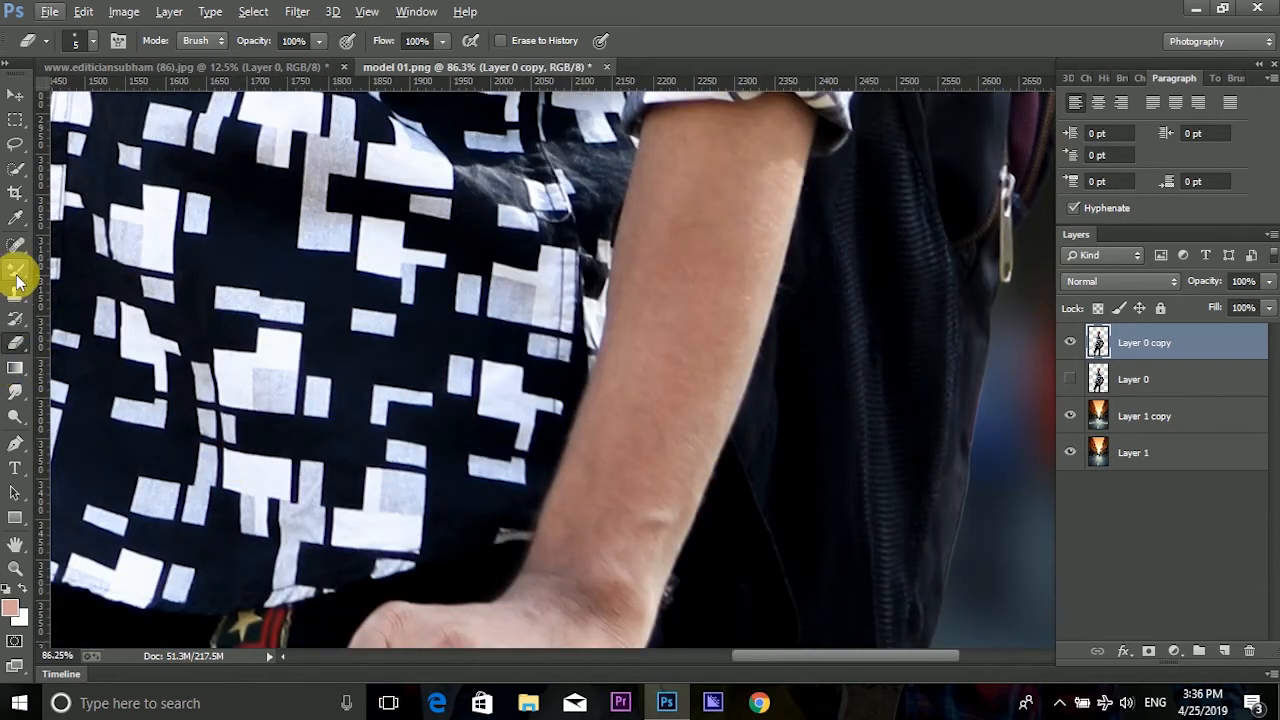
left_click(16, 270)
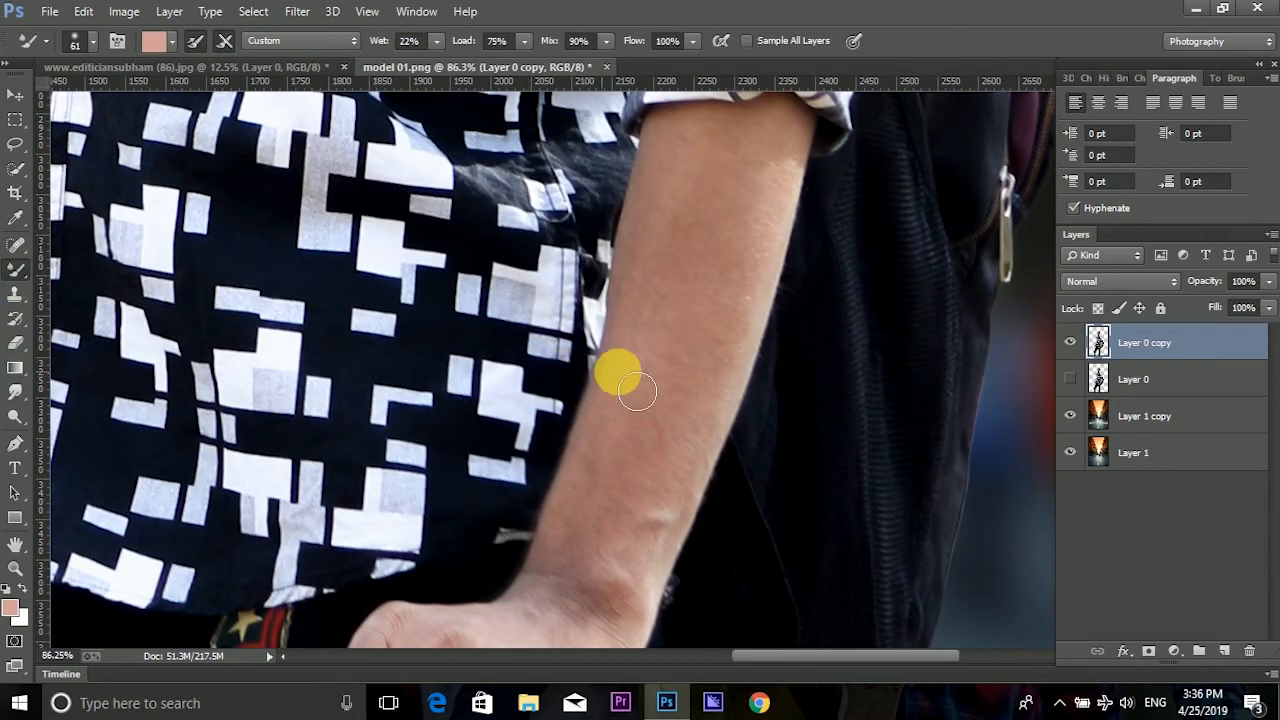
right_click(649, 382)
left_click(698, 298)
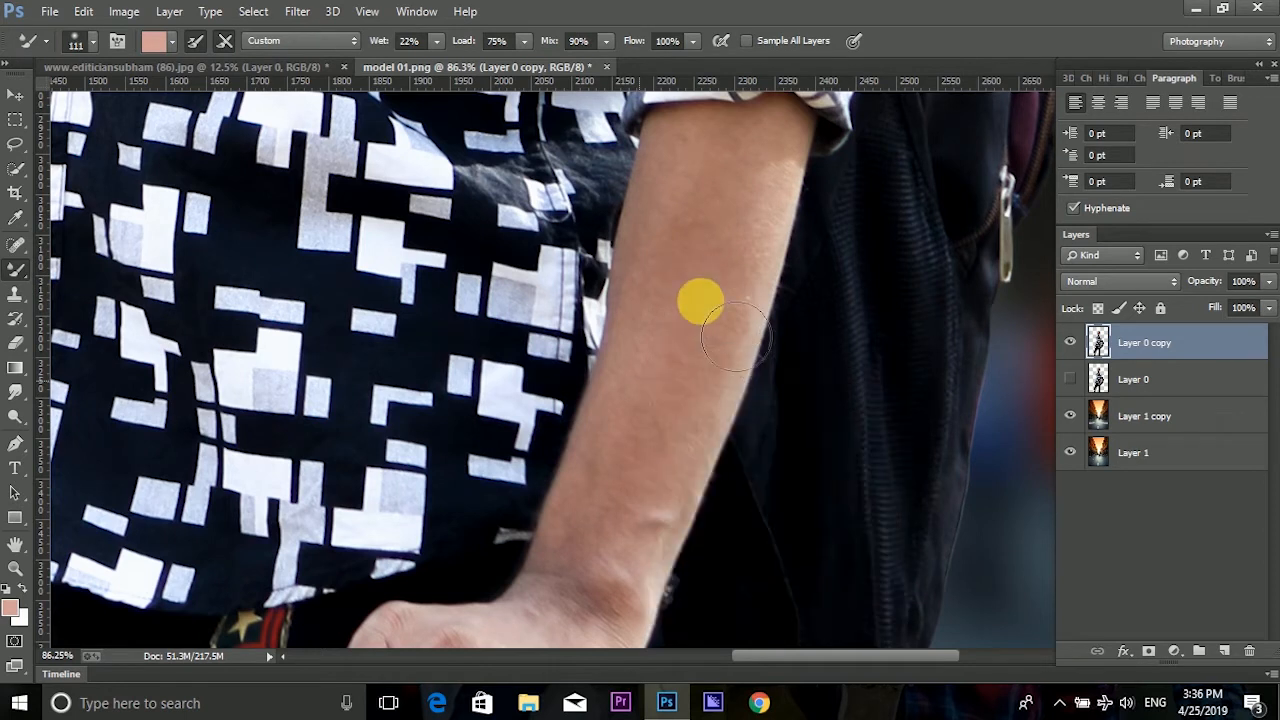
mouse_move(704, 460)
left_mouse_down()
mouse_move(664, 323)
mouse_move(674, 422)
mouse_move(712, 203)
mouse_move(689, 227)
mouse_move(753, 169)
mouse_move(754, 209)
mouse_move(781, 238)
mouse_move(812, 192)
mouse_move(768, 355)
mouse_move(661, 570)
mouse_move(607, 621)
mouse_move(680, 454)
mouse_move(610, 610)
mouse_move(578, 560)
mouse_move(658, 498)
mouse_move(588, 634)
mouse_move(666, 537)
mouse_move(660, 592)
mouse_move(738, 470)
left_mouse_up()
scroll(650, 615, "down", 4)
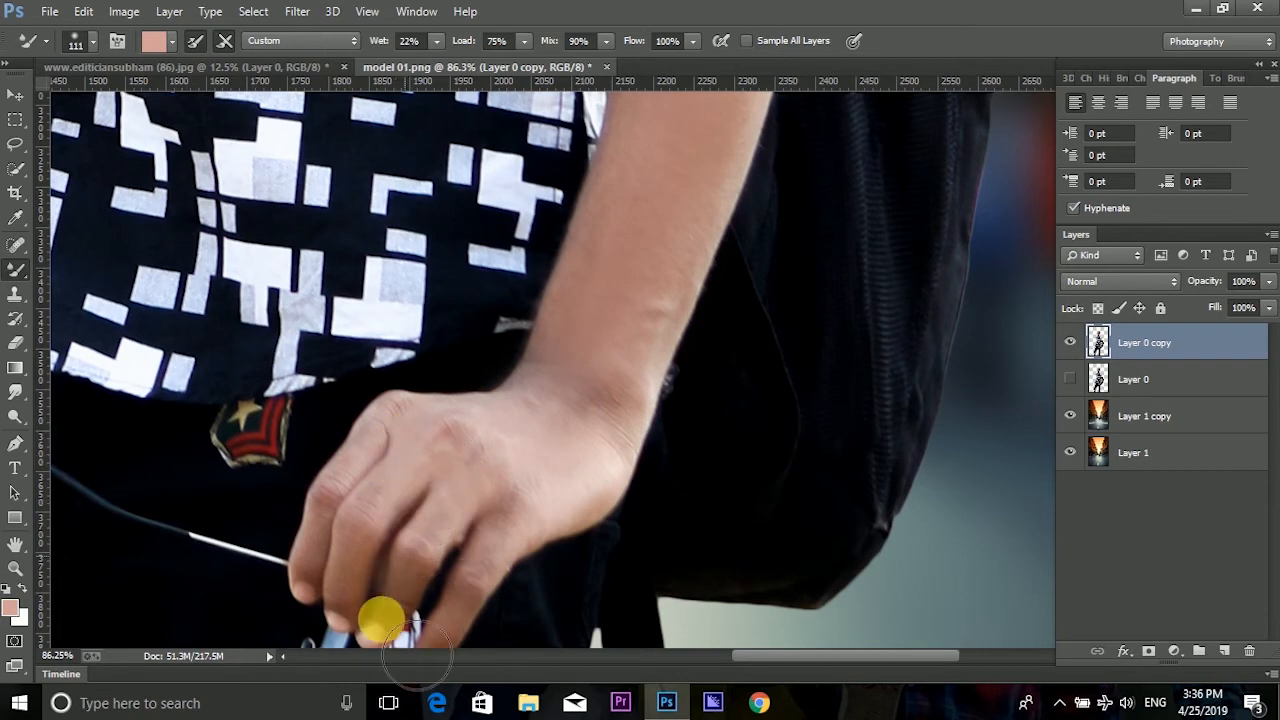
scroll(490, 540, "down", 2)
scroll(496, 543, "down", 1)
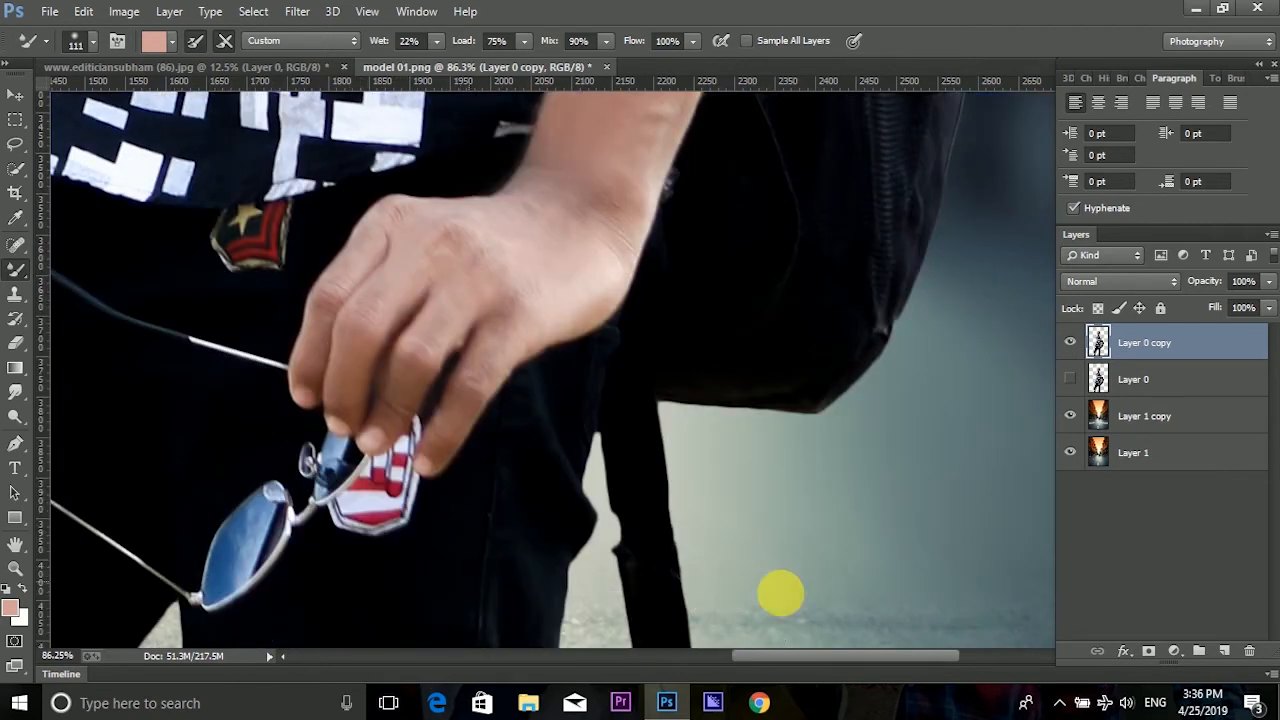
Enlarge the Eraser to 33 px and erase the rough outer edge of the other forearm against the blurred street.
left_click_drag(845, 654, 687, 666)
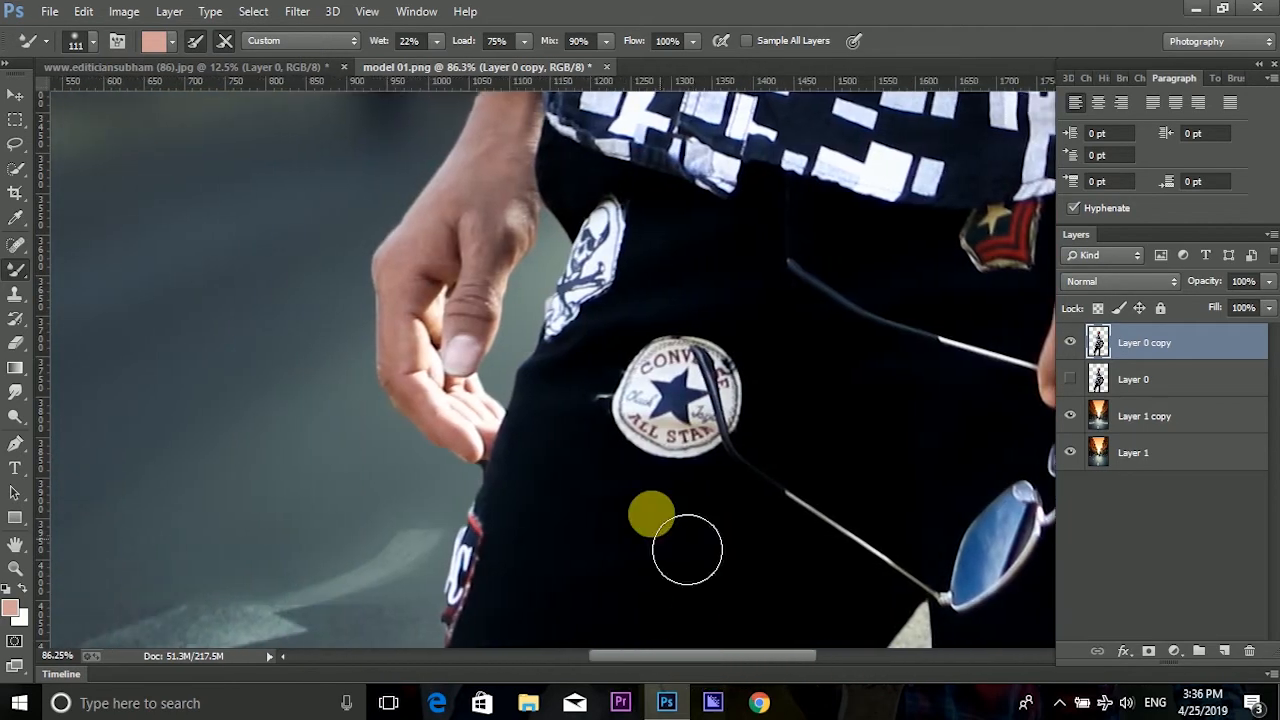
scroll(570, 450, "up", 2)
scroll(596, 482, "up", 3)
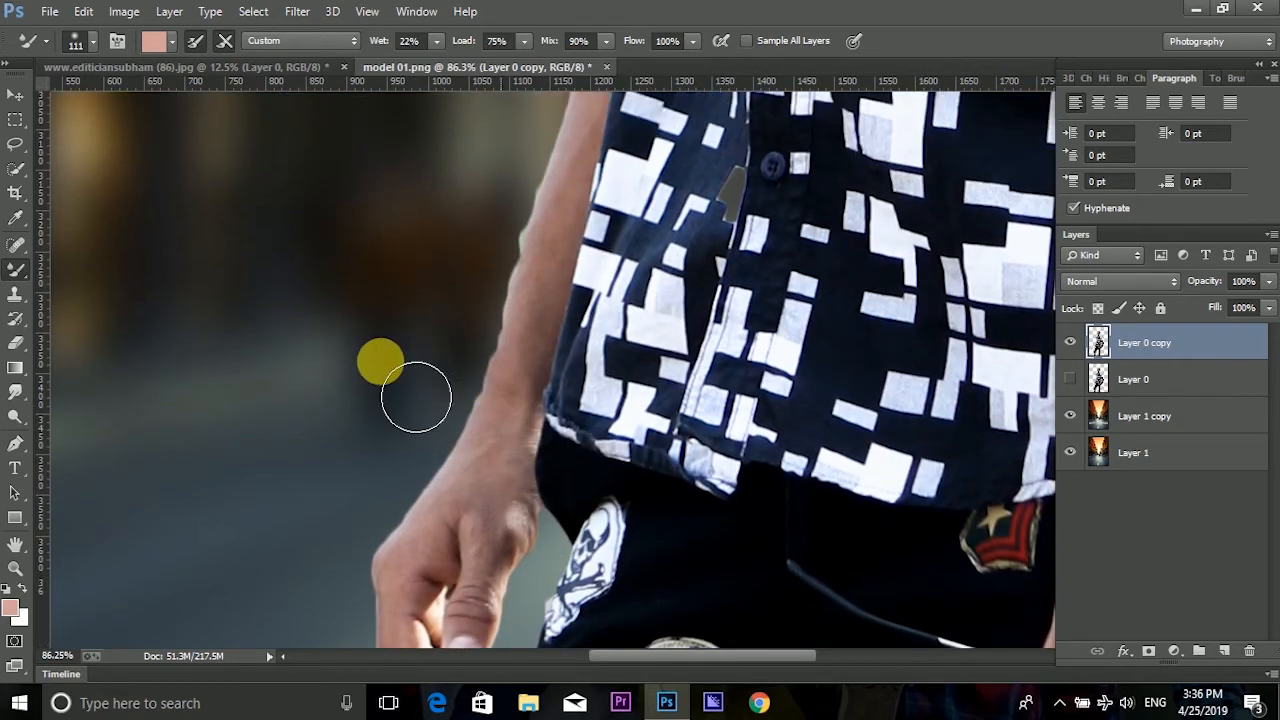
left_click(14, 345)
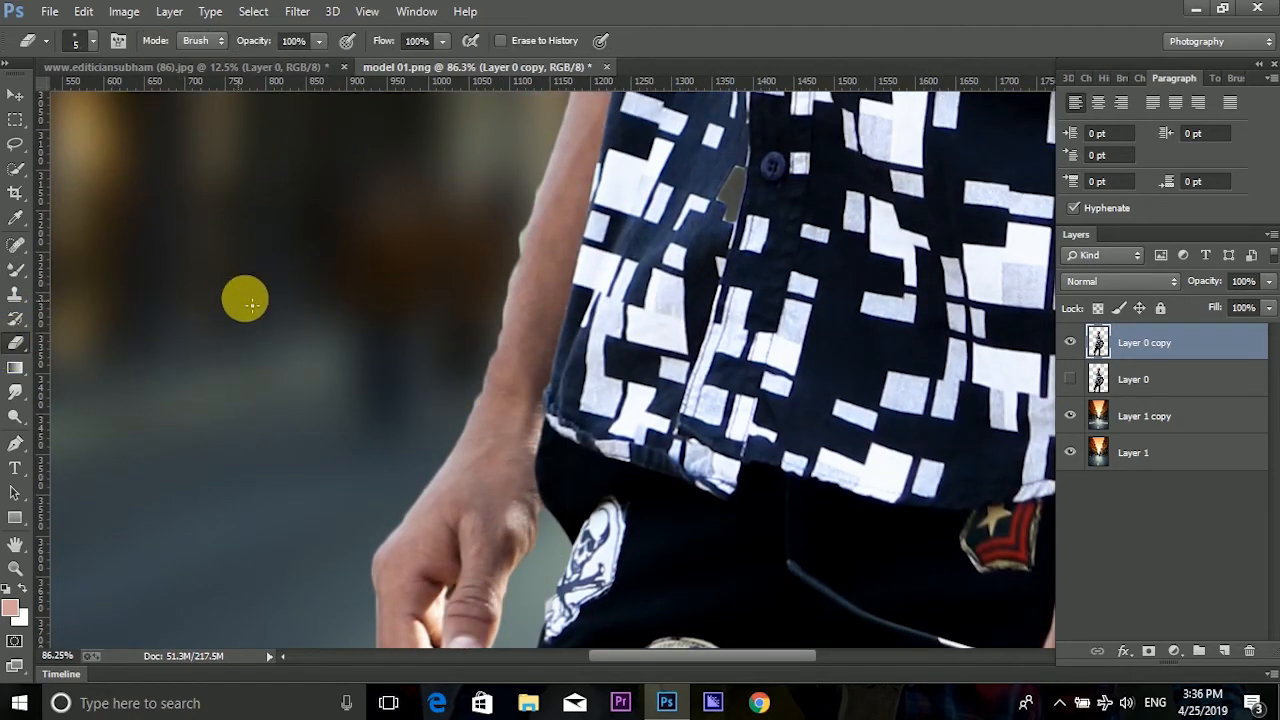
right_click(399, 258)
left_click_drag(499, 291, 506, 291)
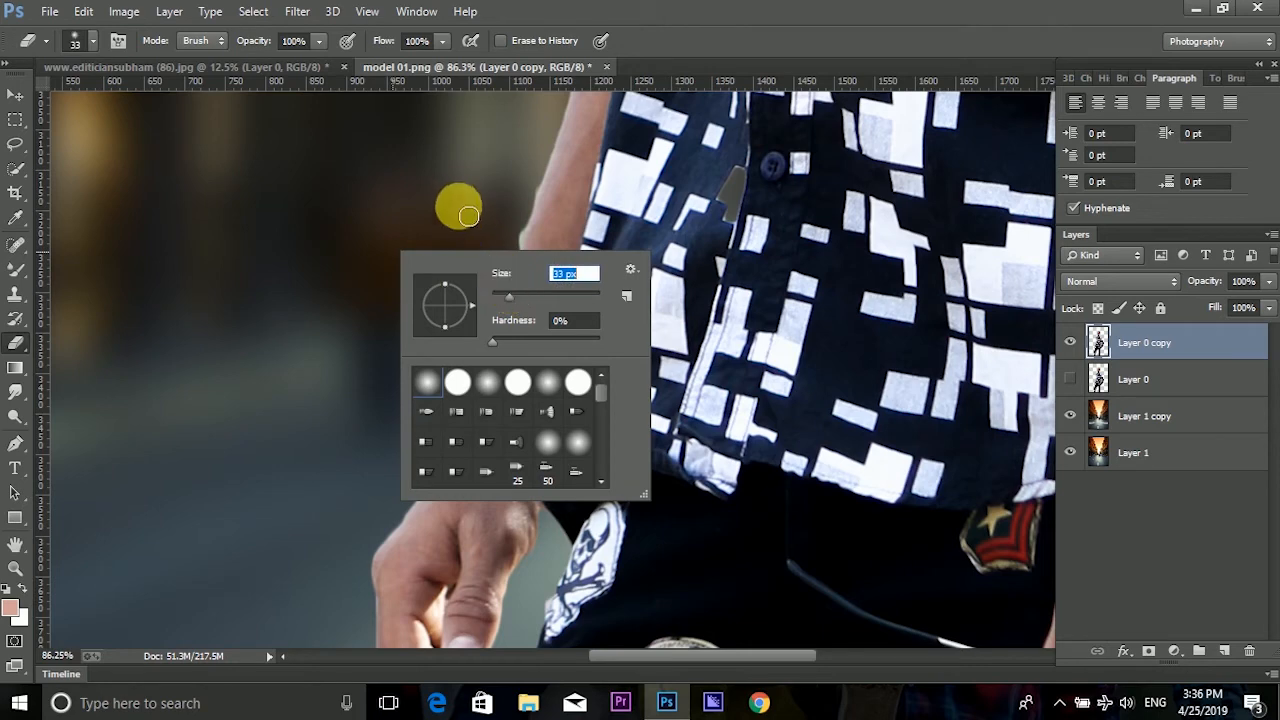
key("Return")
scroll(491, 237, "up", 4)
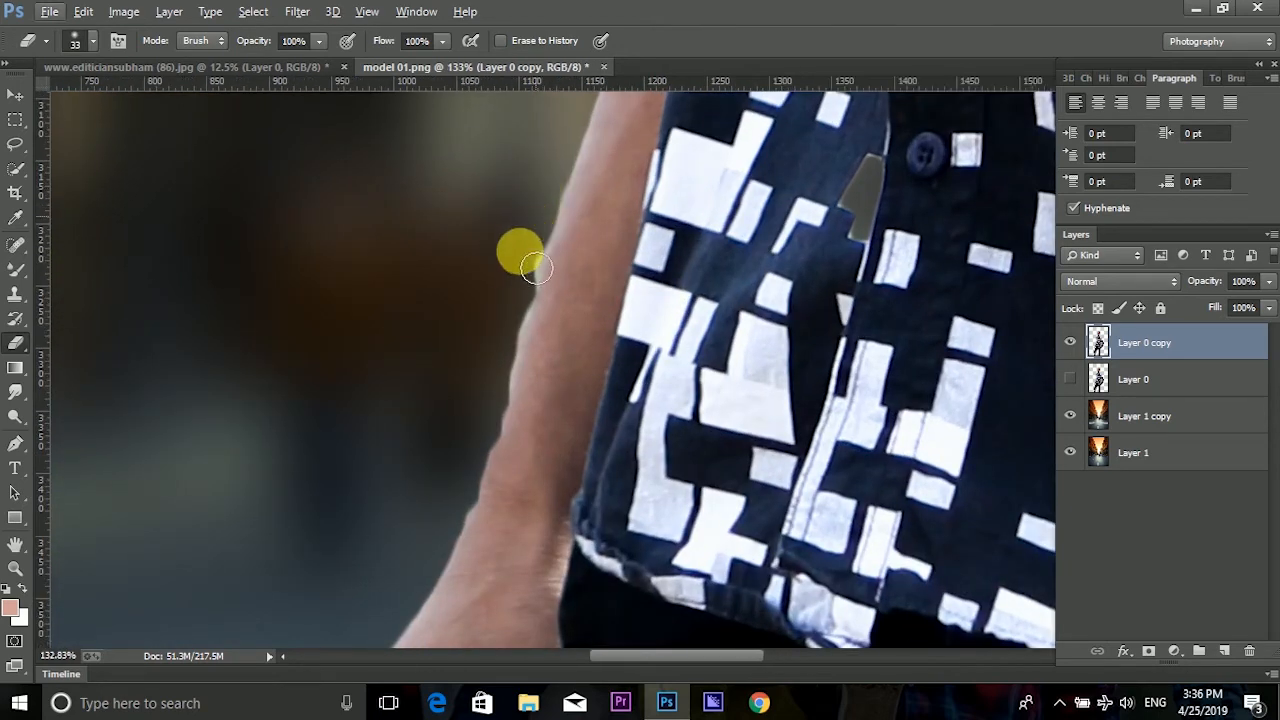
right_click(520, 268)
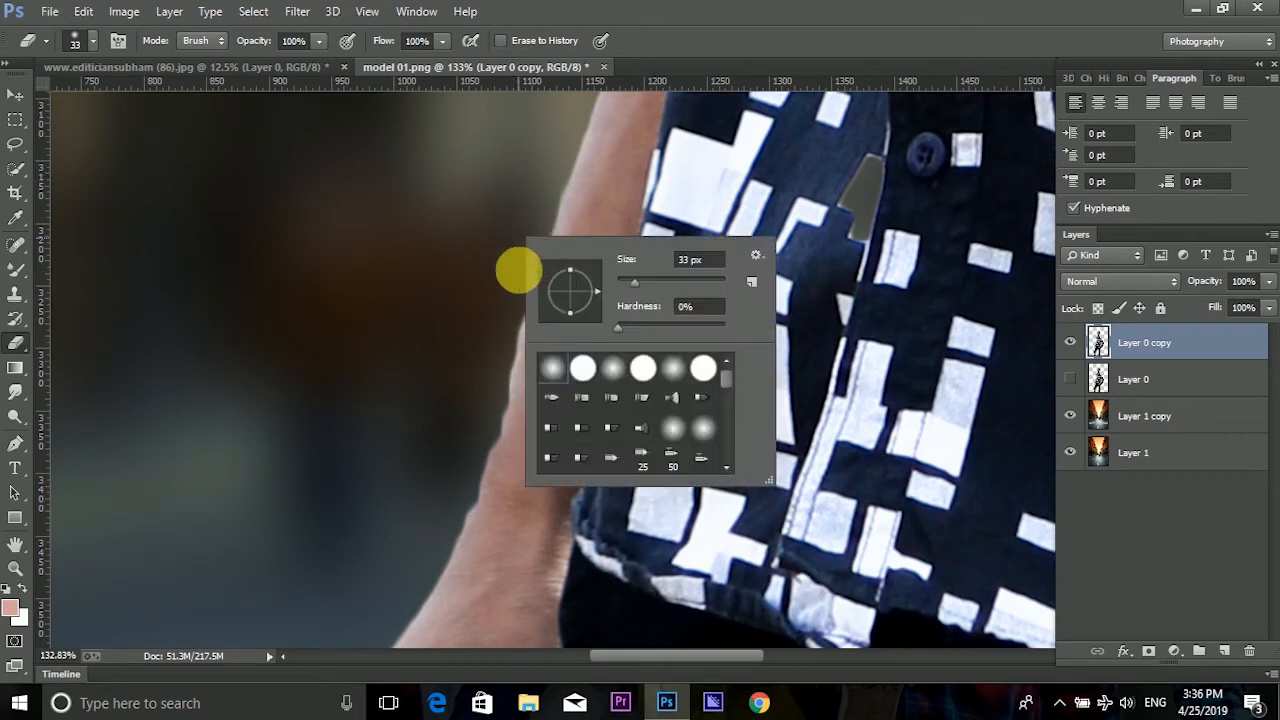
key("Return")
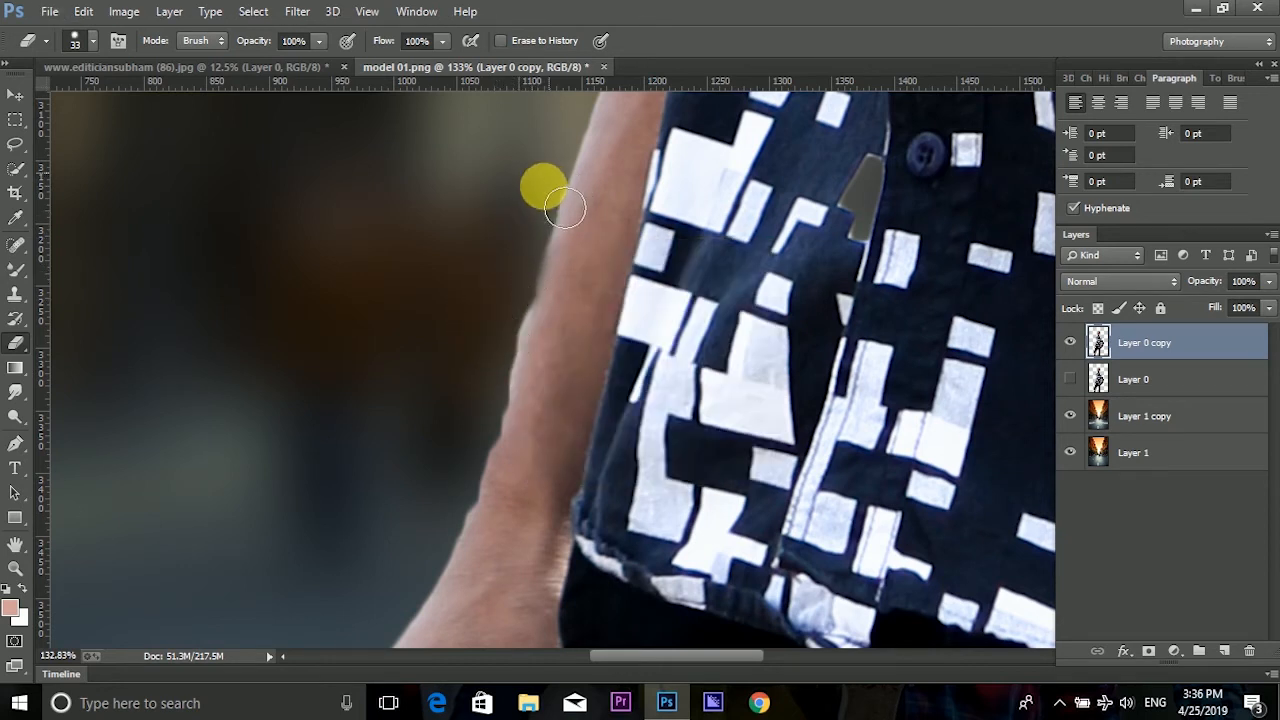
mouse_move(565, 207)
left_mouse_down()
mouse_move(529, 295)
mouse_move(542, 238)
mouse_move(500, 438)
left_mouse_up()
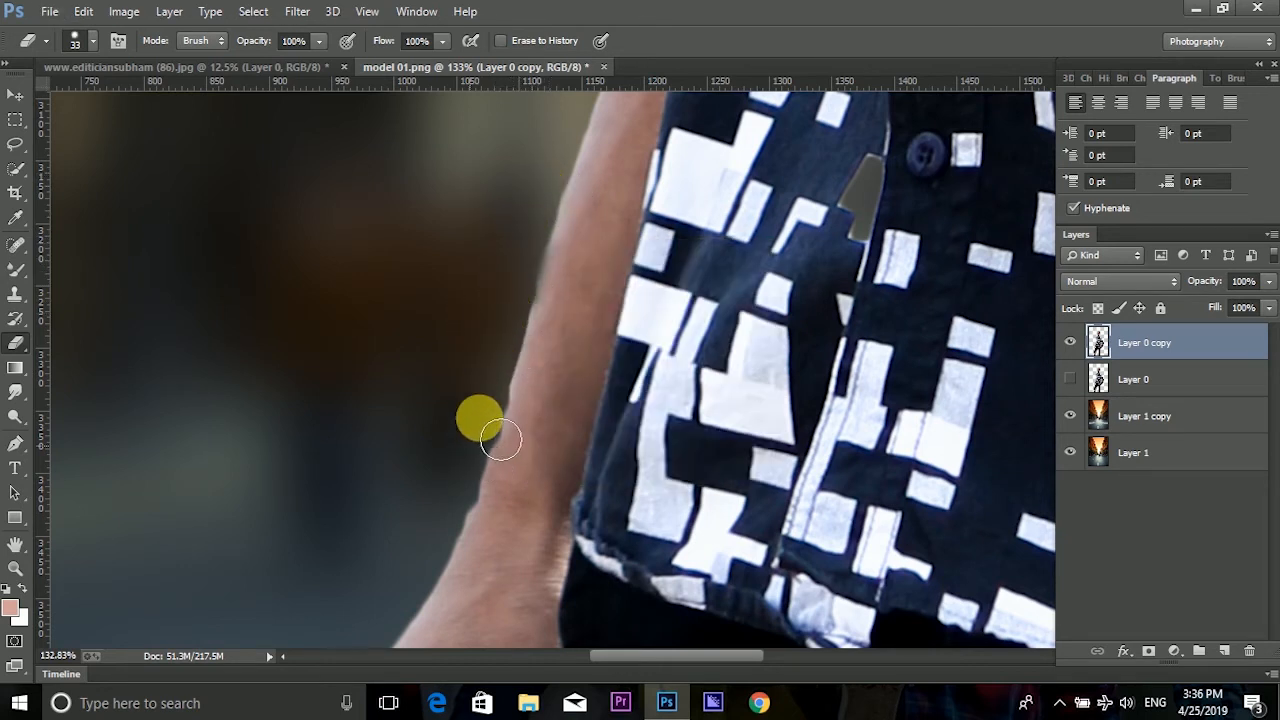
Erase the leftover bumps along the hanging forearm's outer edge, from mid-forearm down to the wrist, with the 33 px Eraser.
scroll(500, 439, "down", 3)
mouse_move(523, 297)
left_mouse_down()
mouse_move(437, 463)
mouse_move(446, 406)
left_mouse_up()
scroll(458, 353, "down", 2)
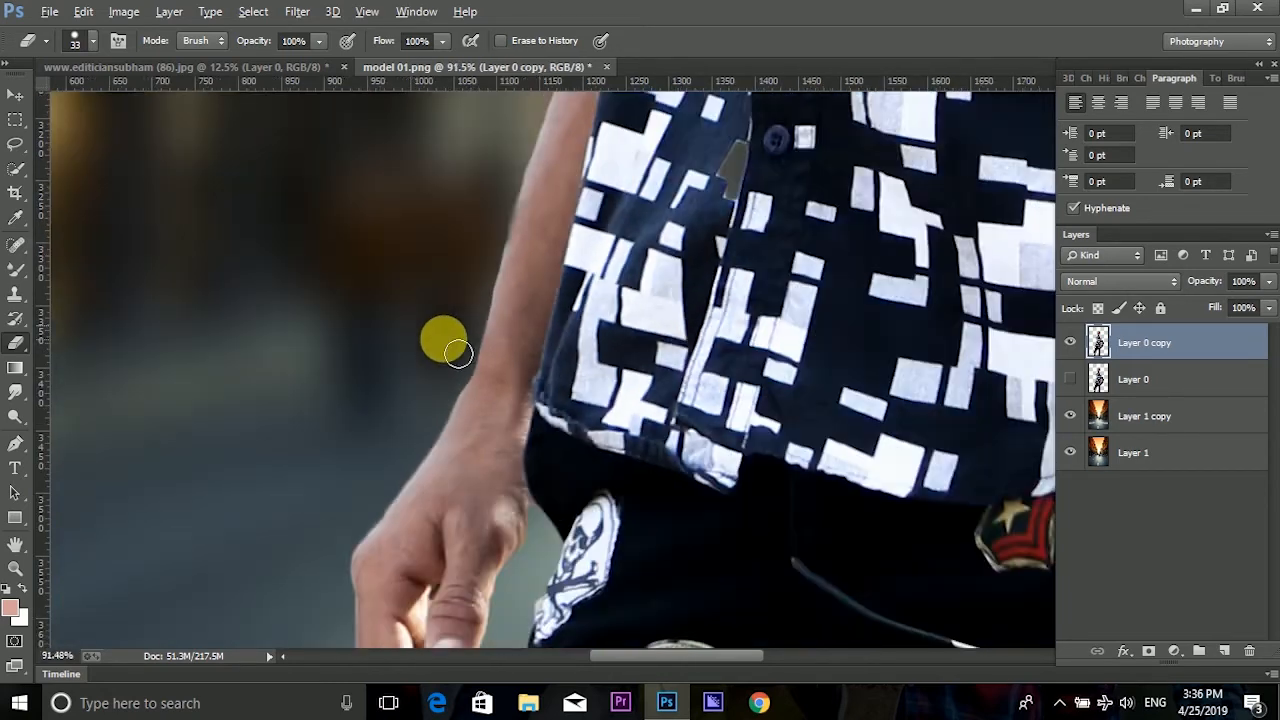
scroll(465, 300, "up", 3)
scroll(500, 410, "up", 2)
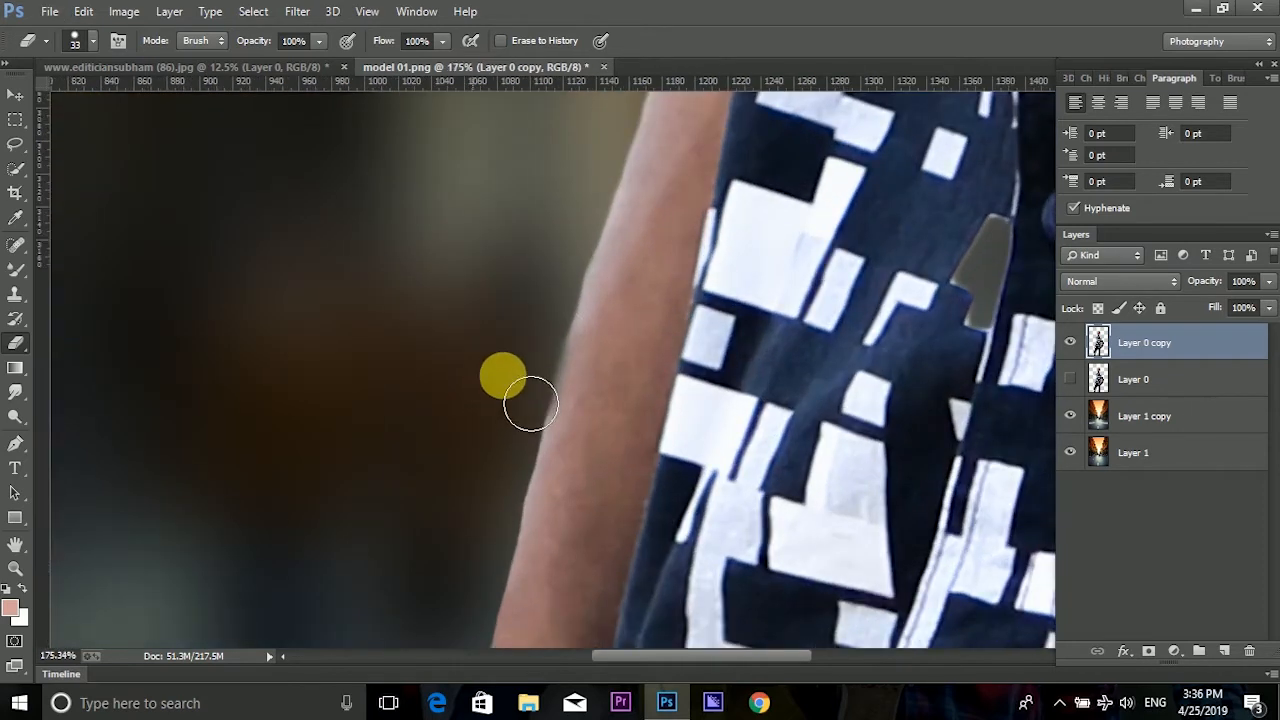
mouse_move(530, 403)
left_mouse_down()
mouse_move(560, 352)
mouse_move(533, 439)
mouse_move(571, 343)
mouse_move(532, 472)
mouse_move(562, 387)
left_mouse_up()
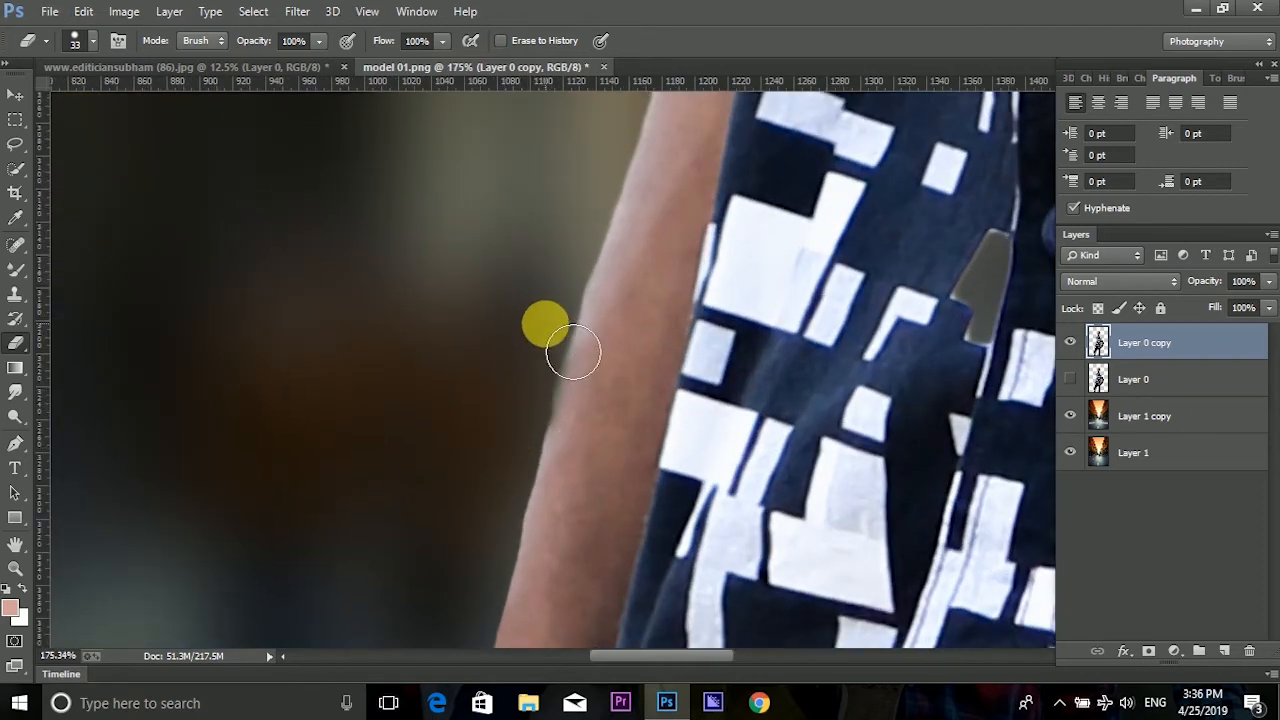
left_click_drag(580, 329, 557, 416)
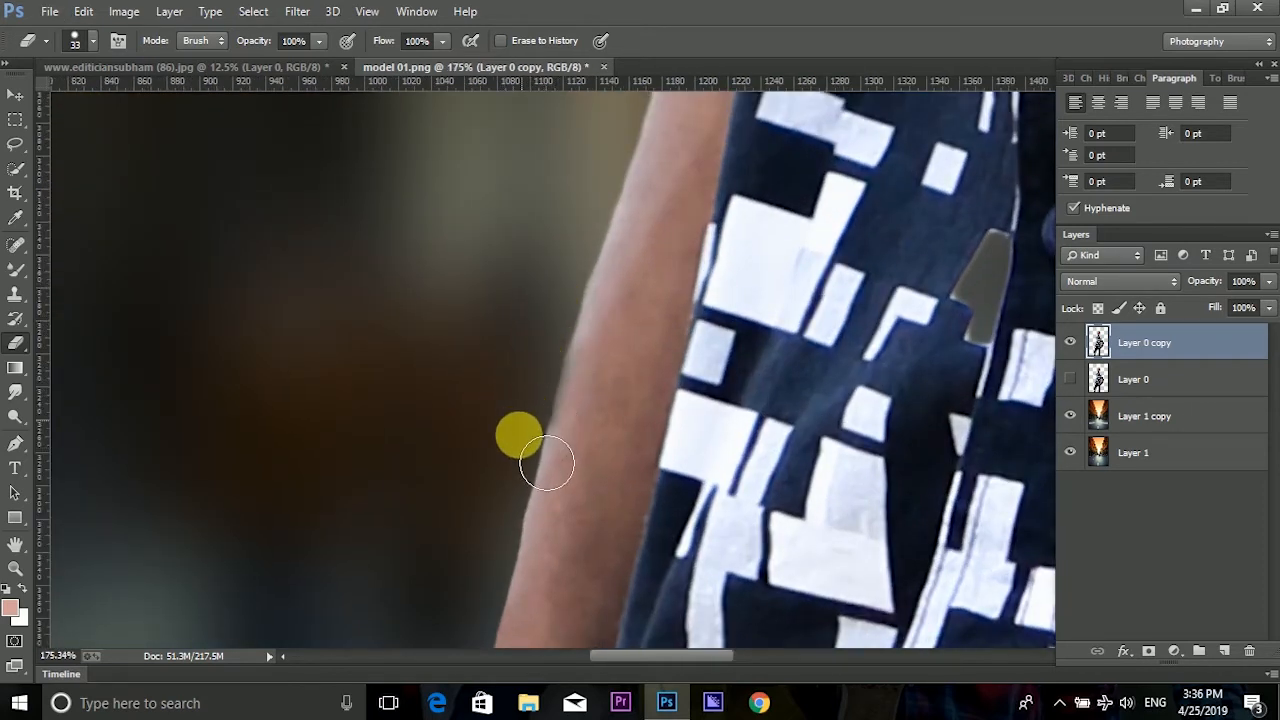
mouse_move(547, 463)
left_mouse_down()
mouse_move(581, 344)
mouse_move(565, 377)
mouse_move(606, 292)
mouse_move(609, 143)
left_mouse_up()
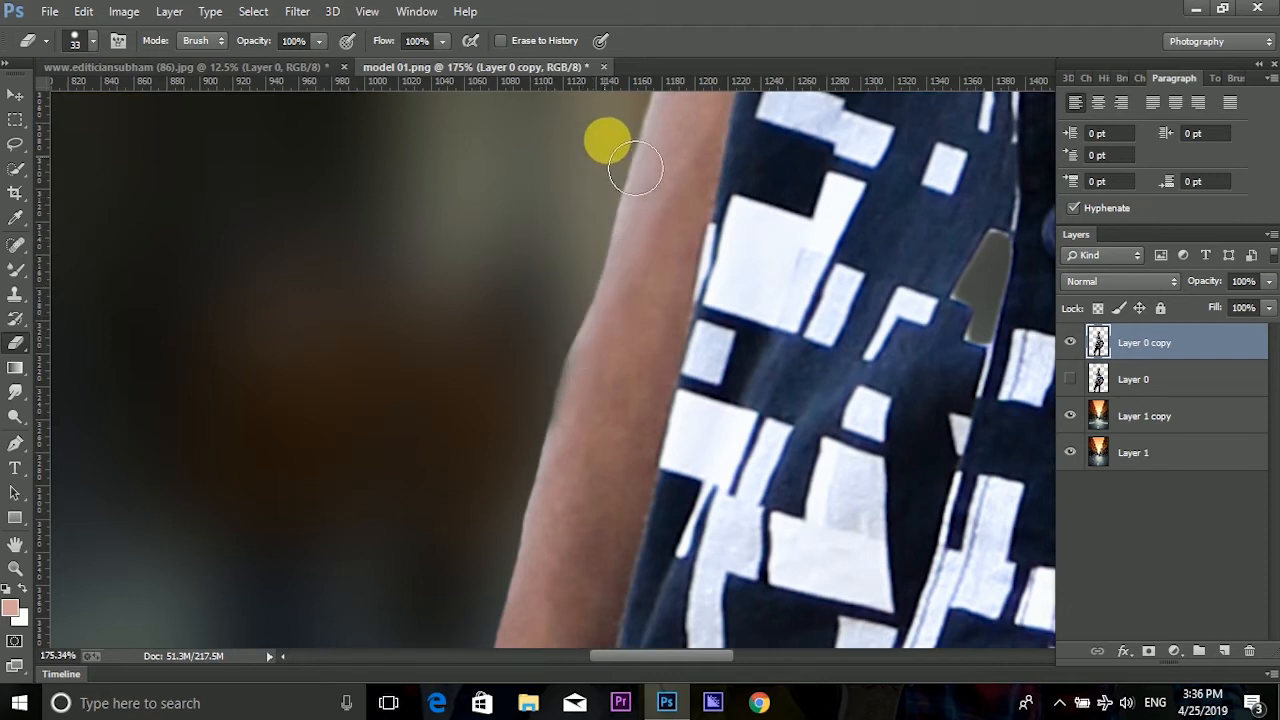
Smooth the skin on the lower forearm and wrist beside the shirt hem with a 54 px Mixer Brush.
left_click(15, 270)
right_click(600, 447)
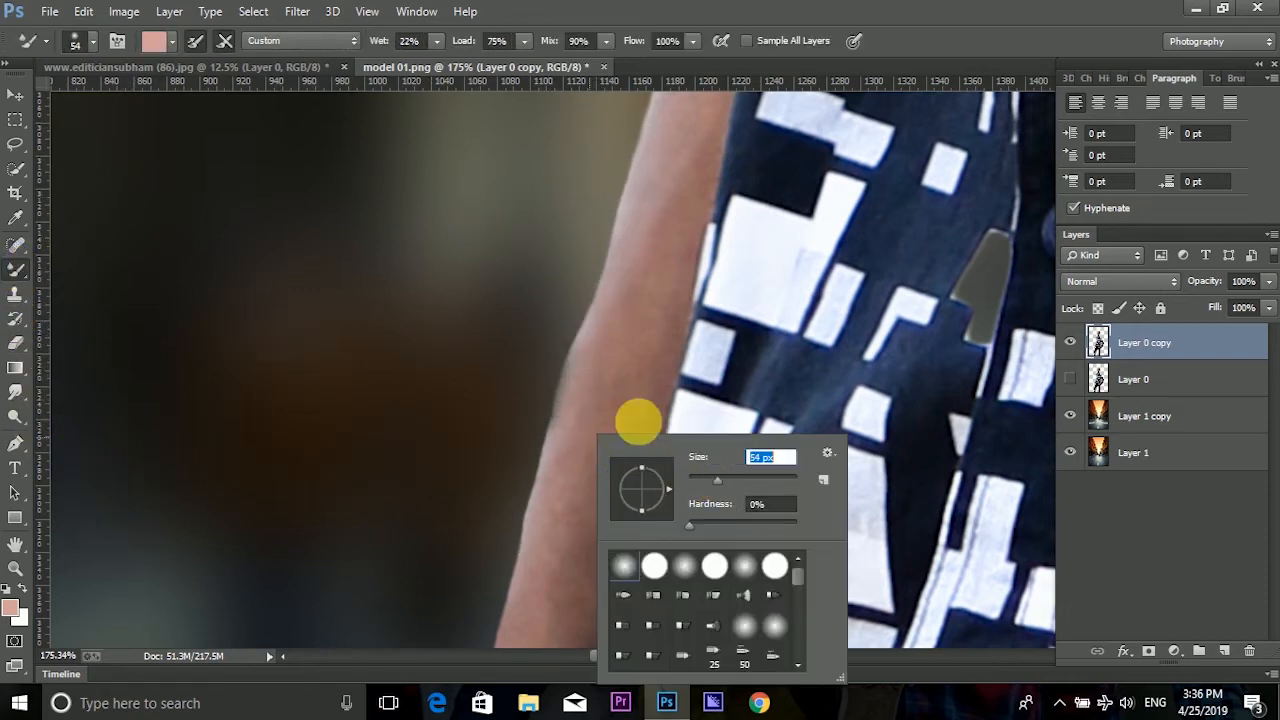
left_click(617, 414)
scroll(566, 585, "down", 4)
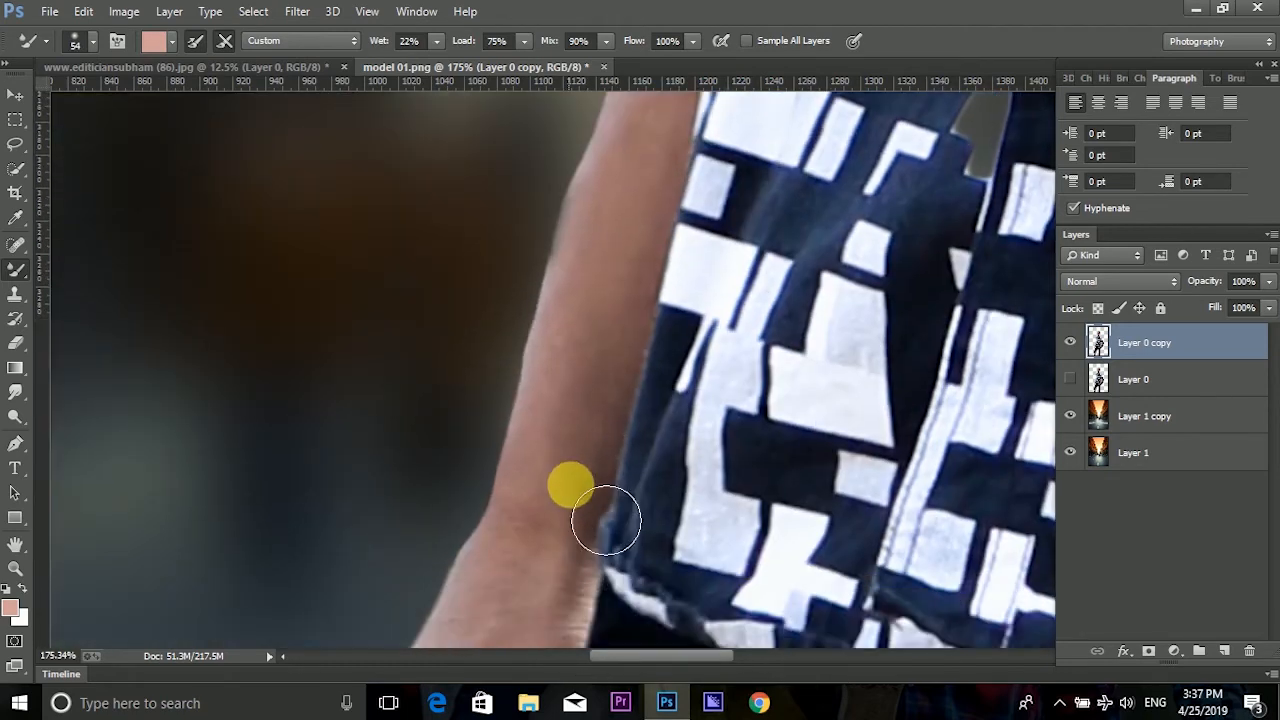
mouse_move(606, 520)
left_mouse_down()
mouse_move(567, 623)
mouse_move(638, 348)
mouse_move(561, 619)
left_mouse_up()
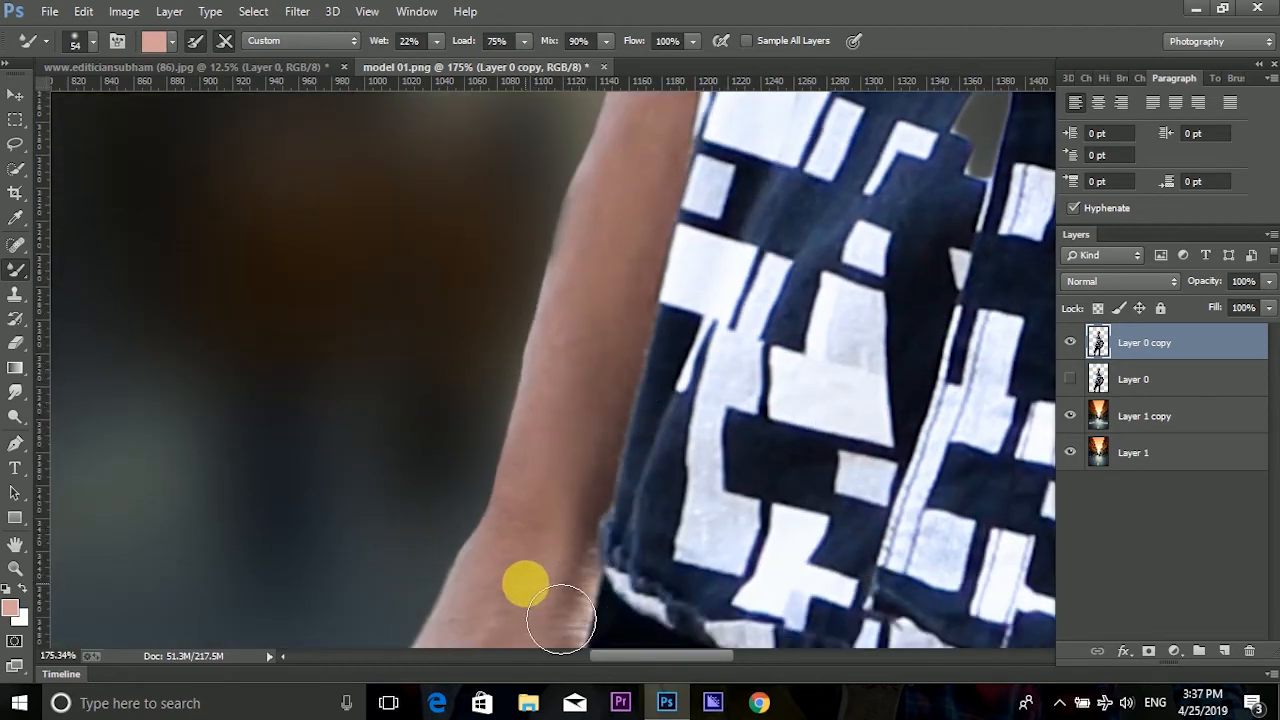
scroll(550, 615, "down", 4)
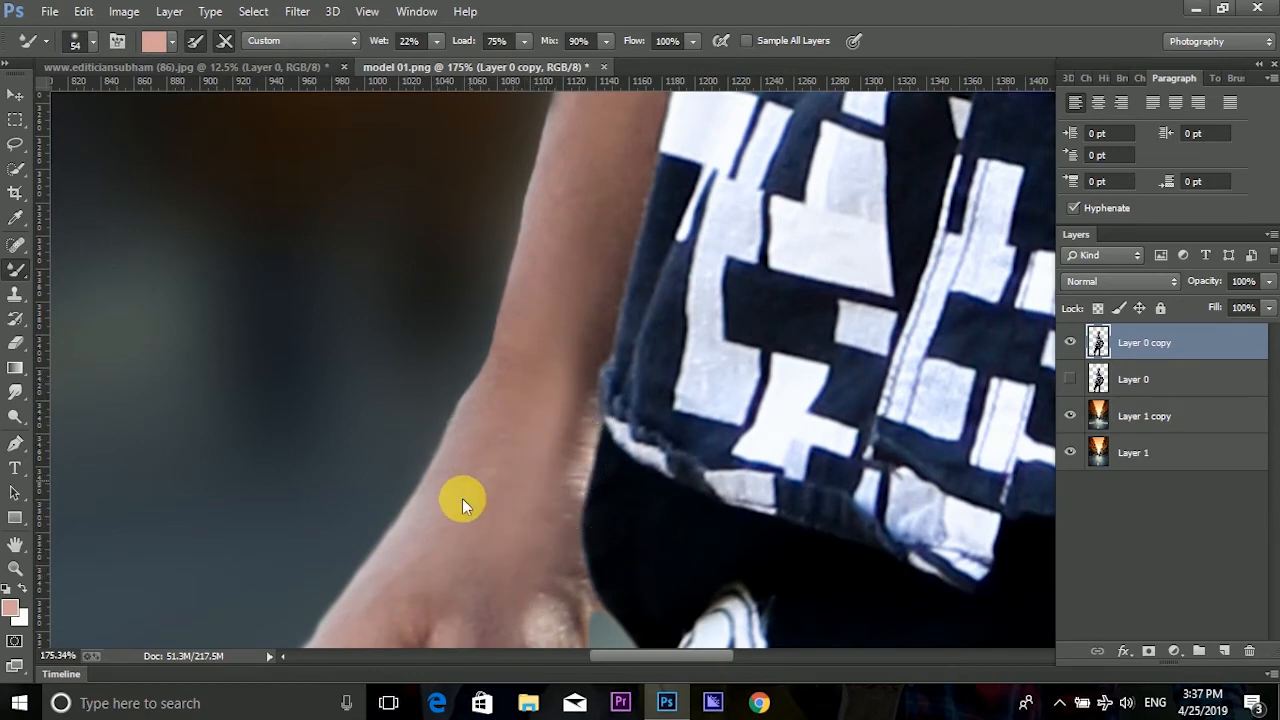
scroll(500, 557, "down", 4)
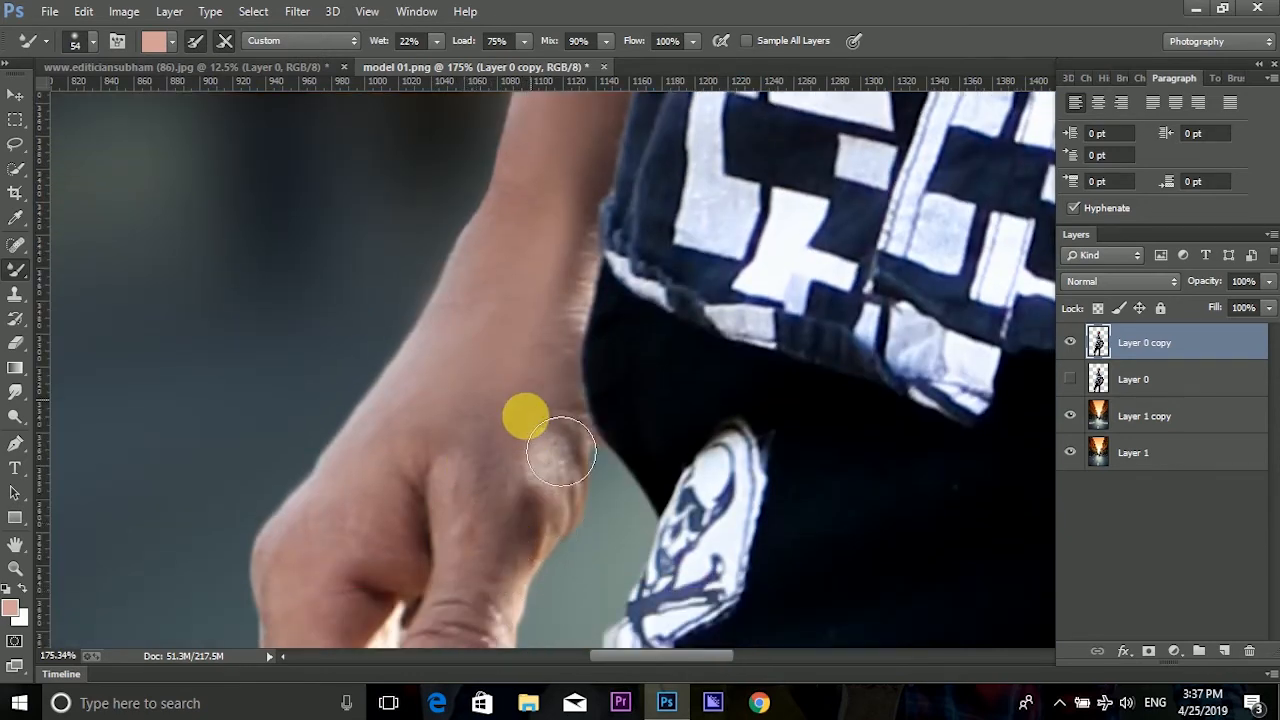
Reduce the Mixer Brush to 29 px and smooth the back of the hanging hand, the knuckles and the thumb.
right_click(566, 536)
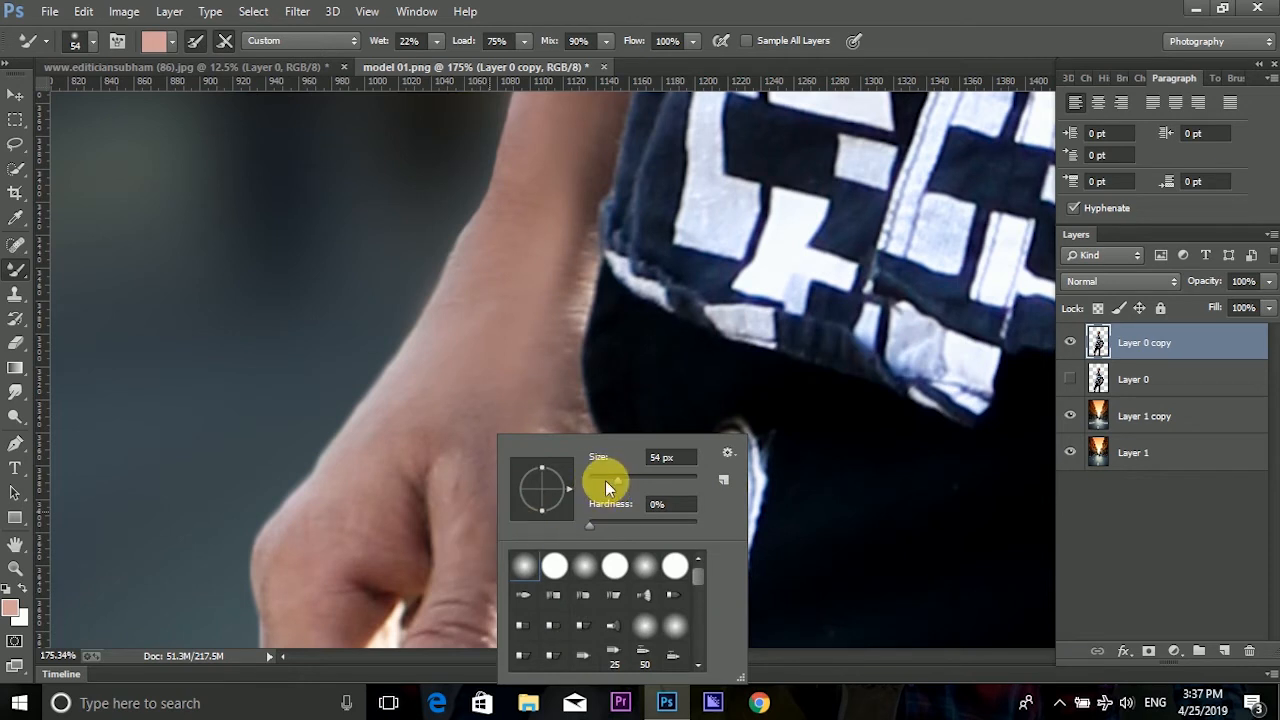
left_click(398, 530)
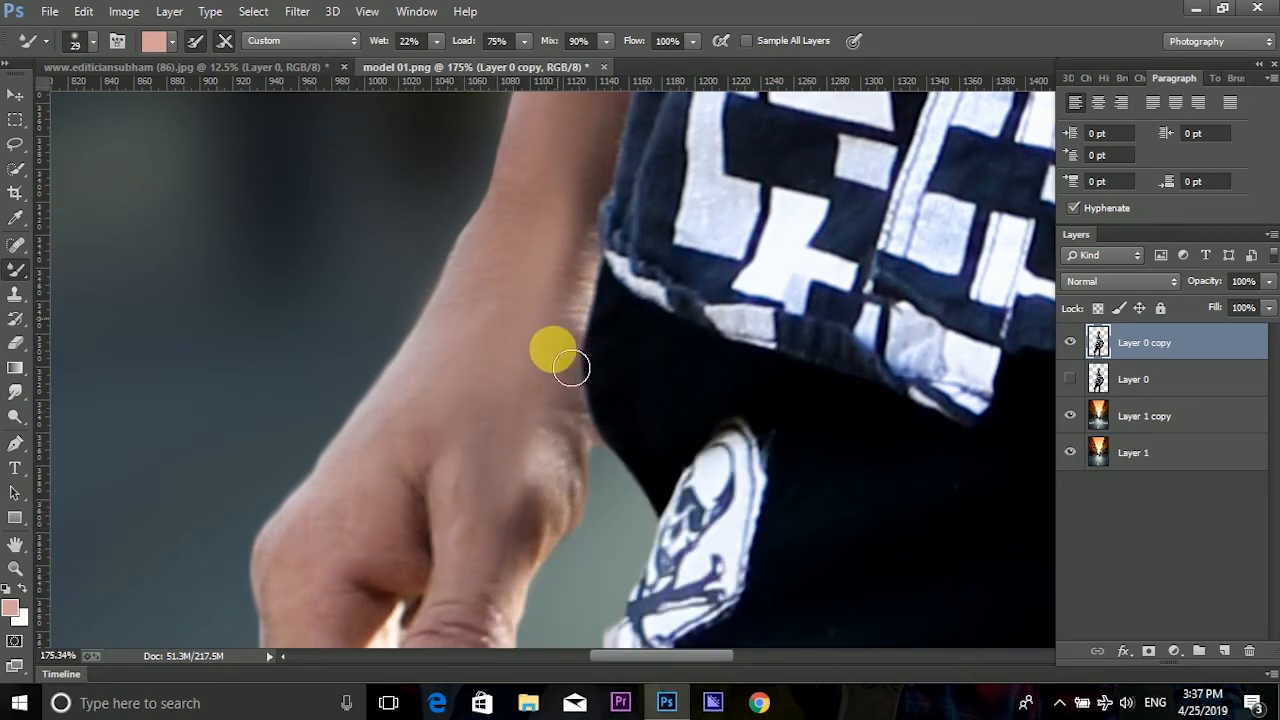
scroll(406, 529, "down", 5)
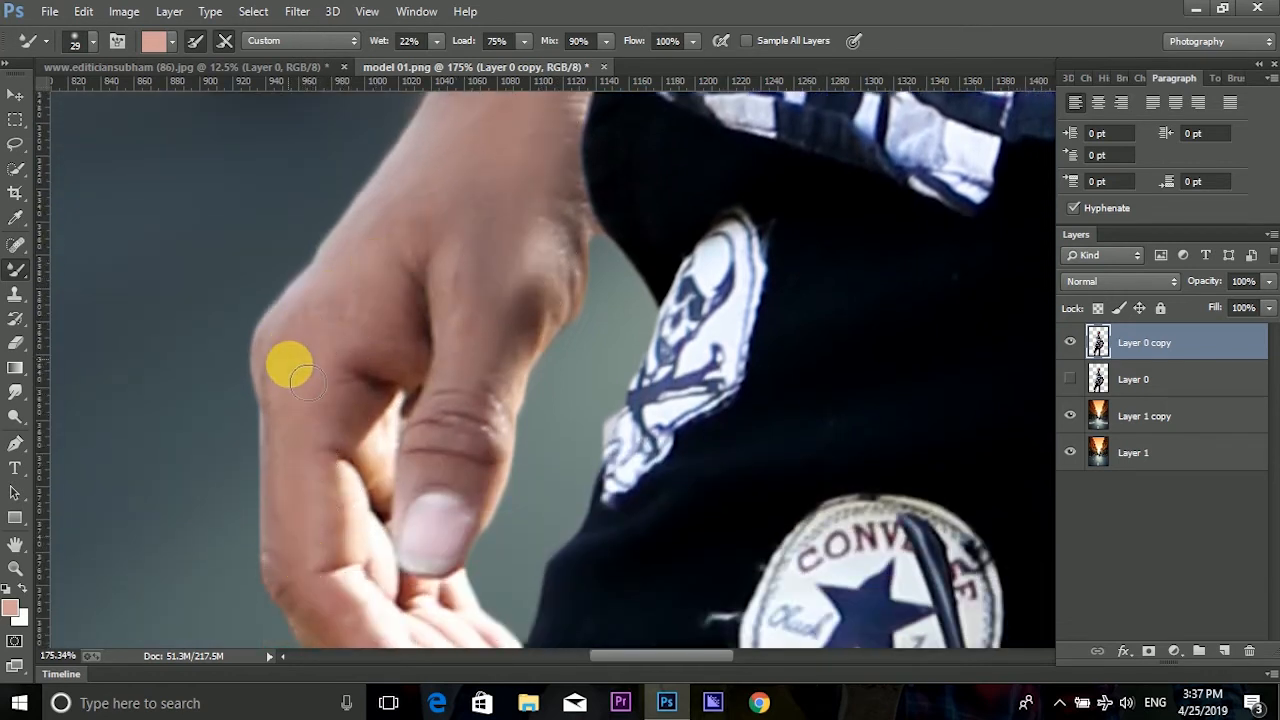
left_click_drag(474, 362, 469, 478)
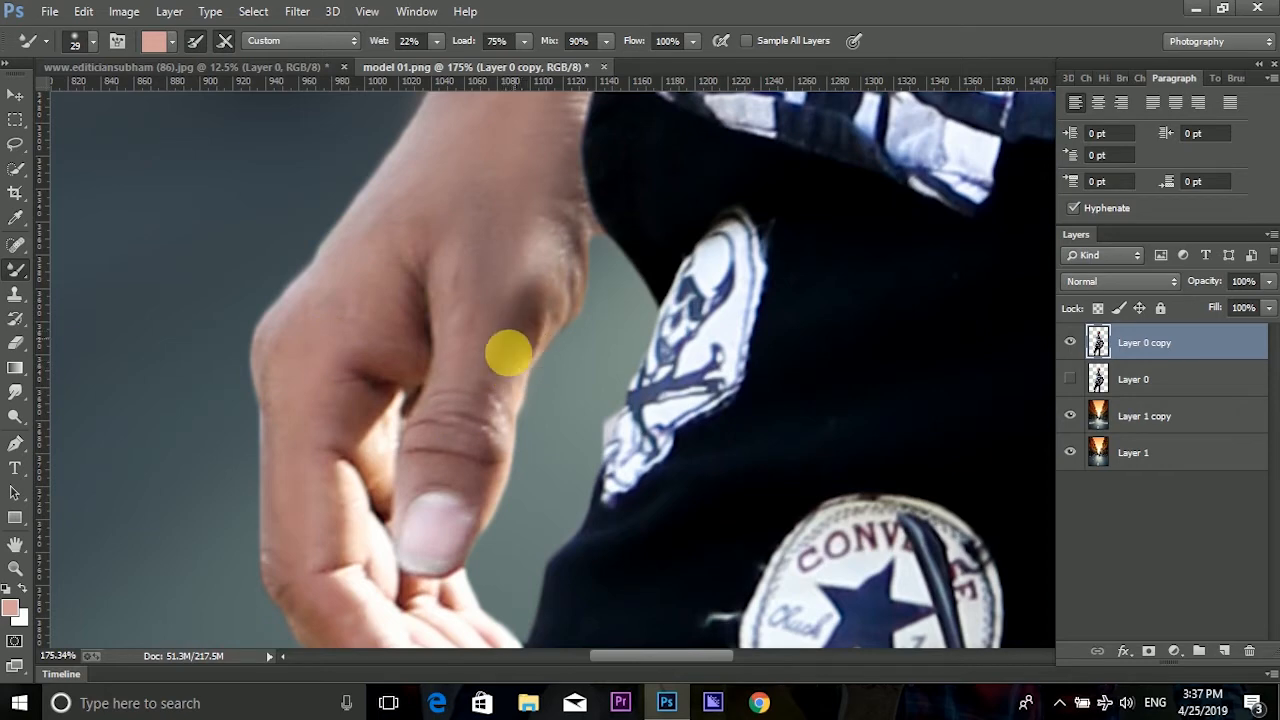
scroll(508, 353, "down", 3)
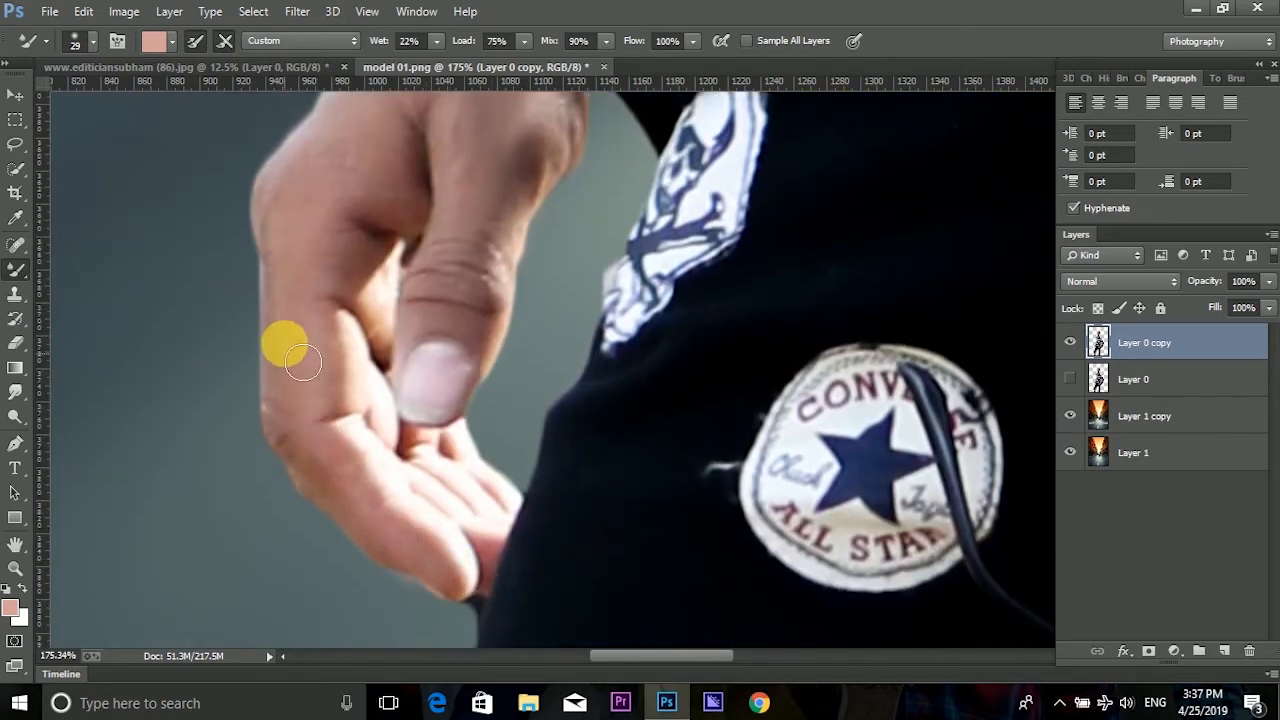
scroll(340, 250, "down", 10)
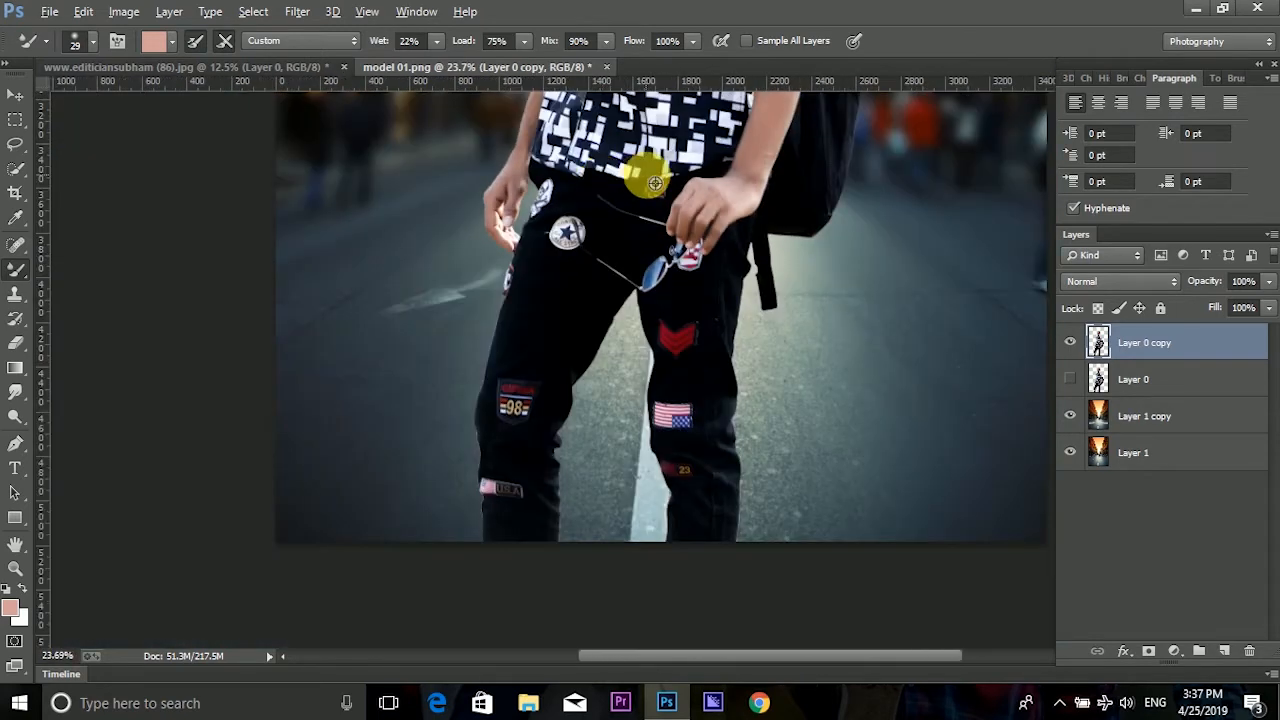
scroll(713, 190, "up", 5)
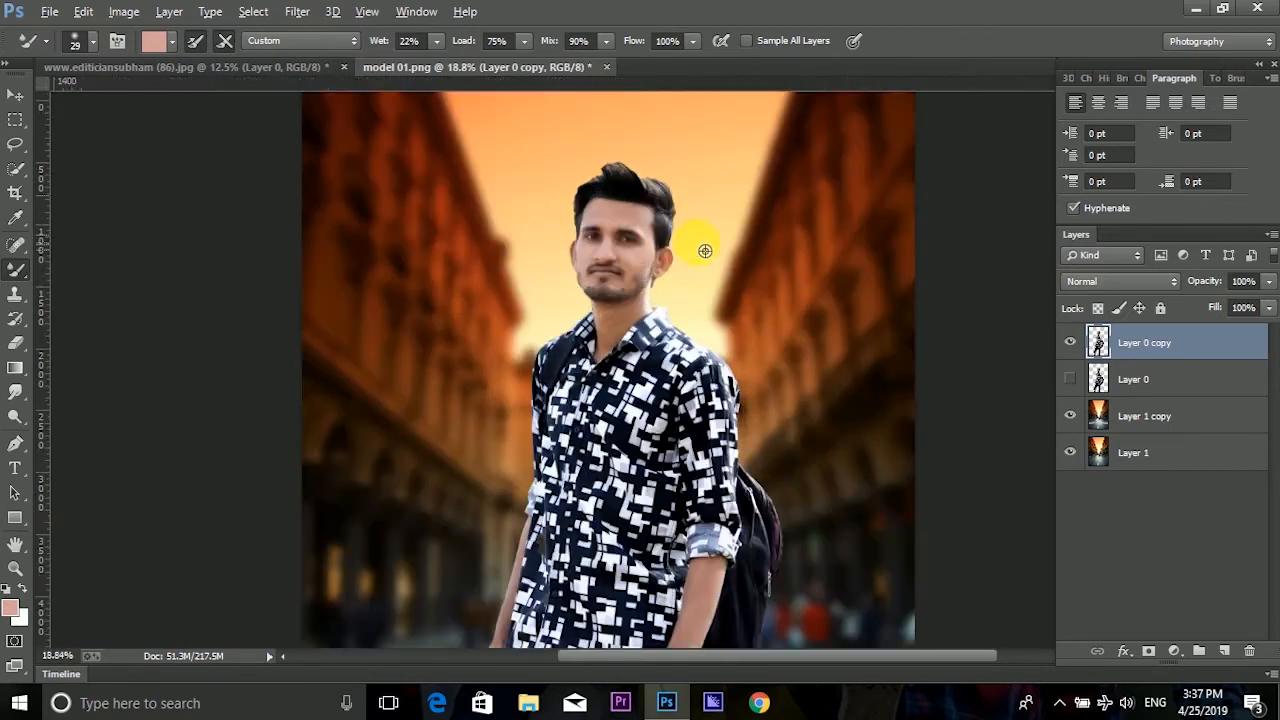
scroll(699, 248, "up", 6)
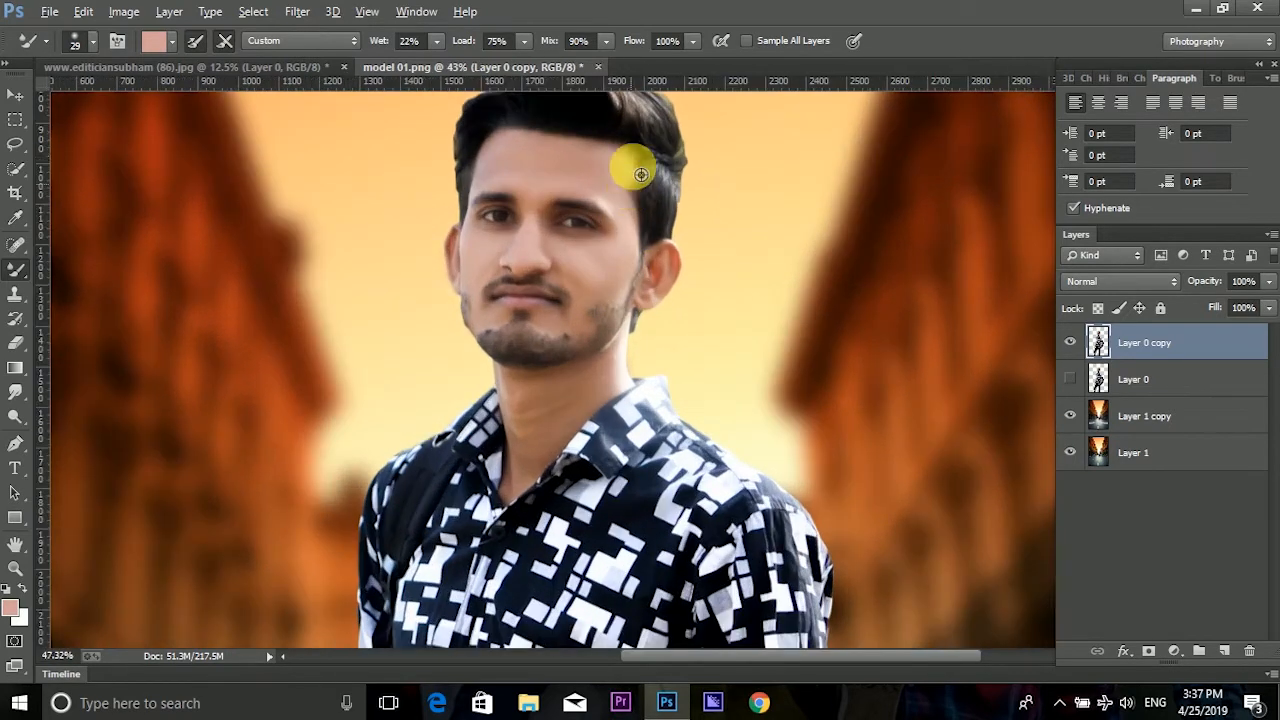
scroll(663, 217, "up", 3)
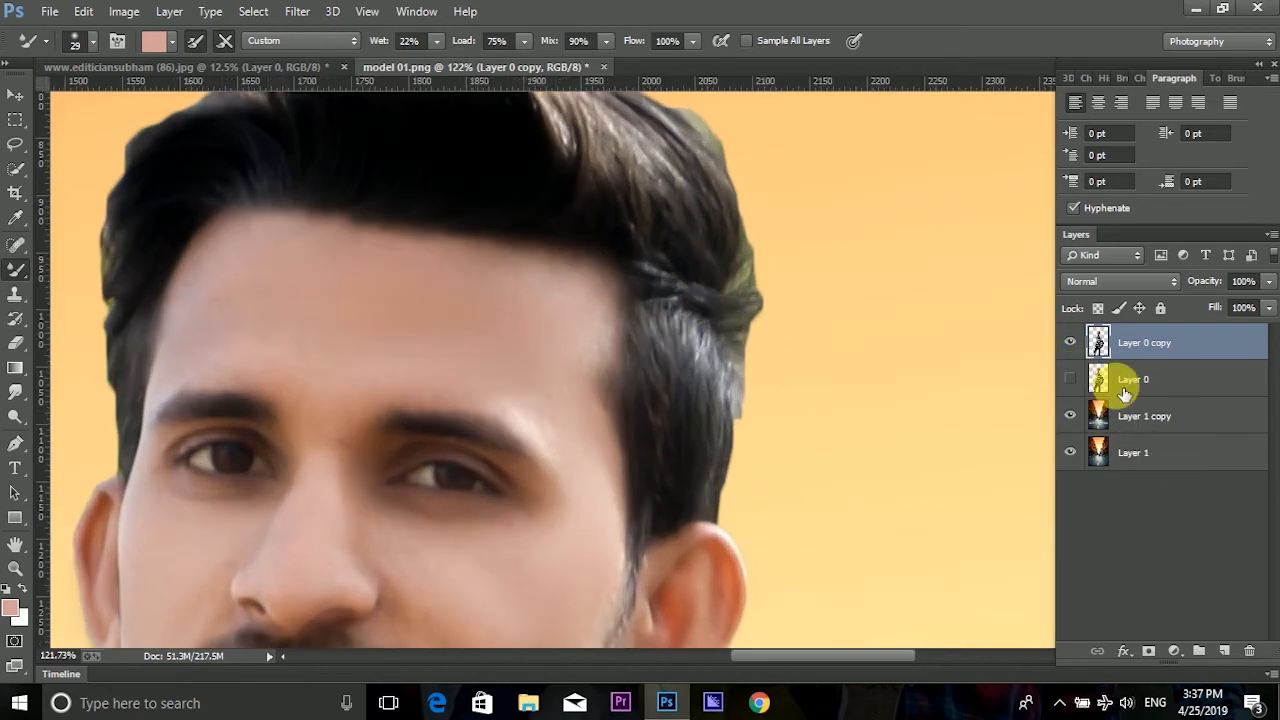
left_click(1125, 390)
left_click(1255, 659)
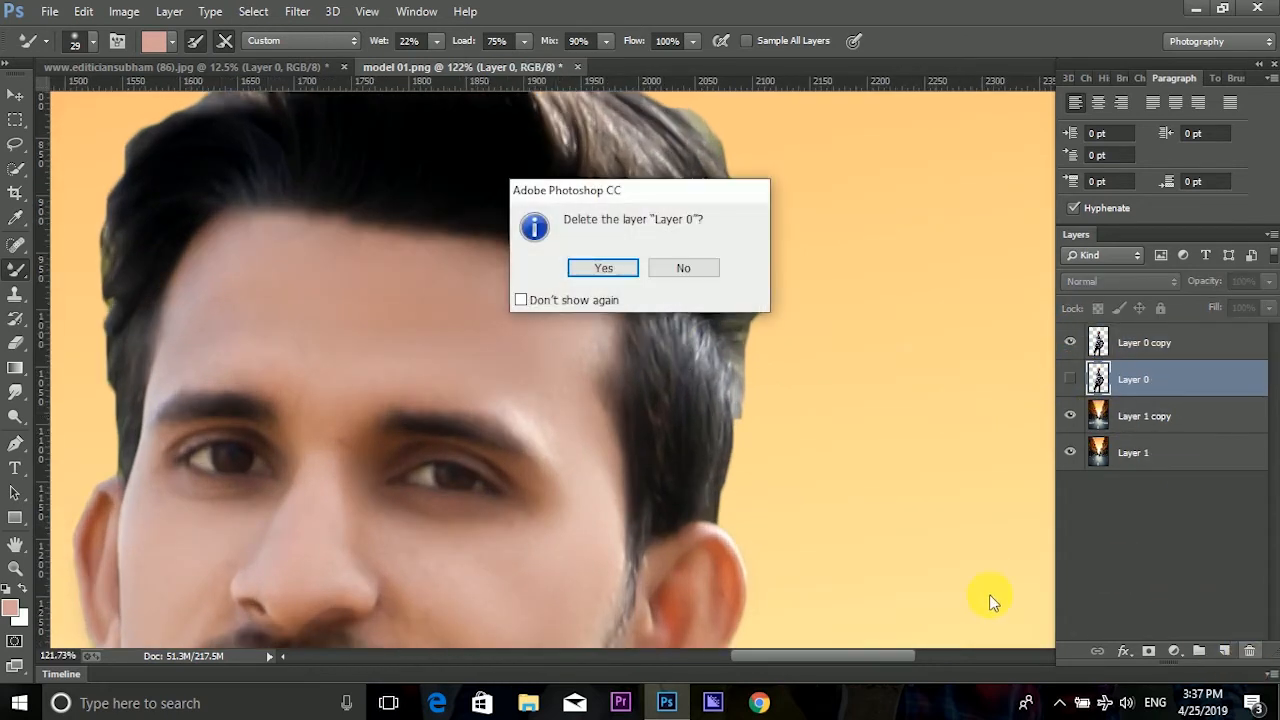
left_click(689, 268)
Merge the visible layers into Layer 0 copy, and undo the merge.
right_click(1143, 345)
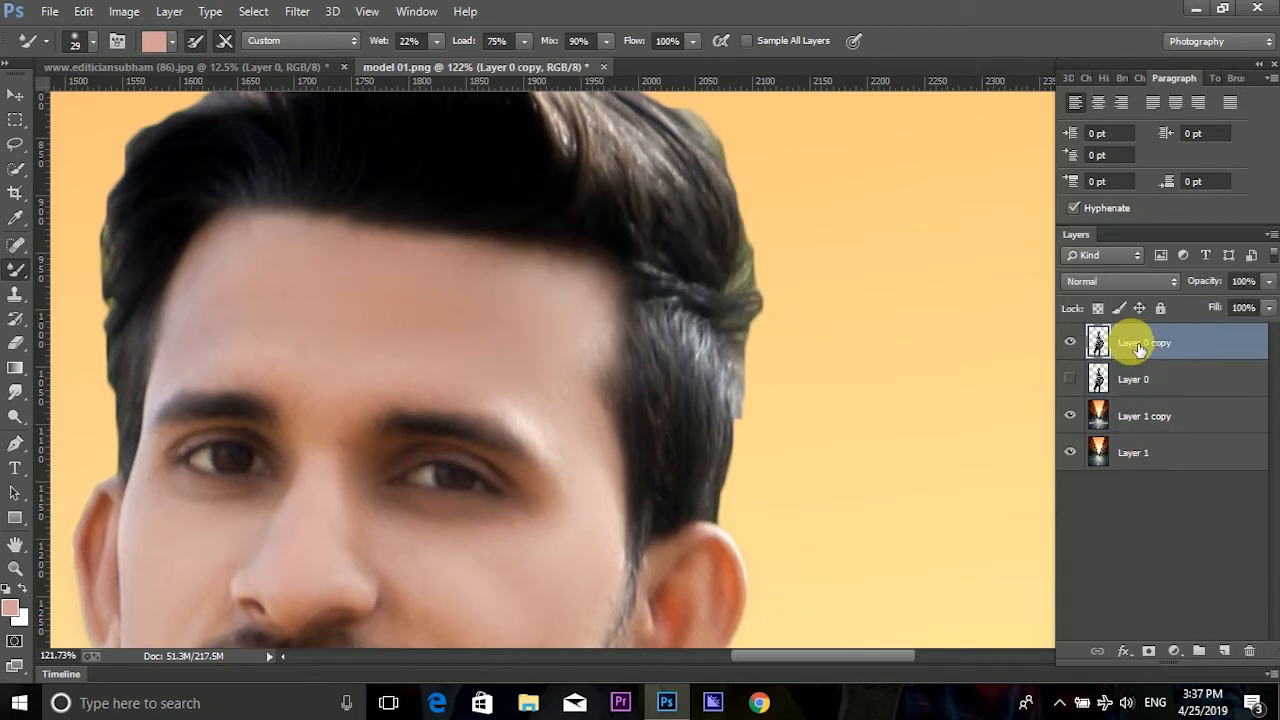
left_click(862, 563)
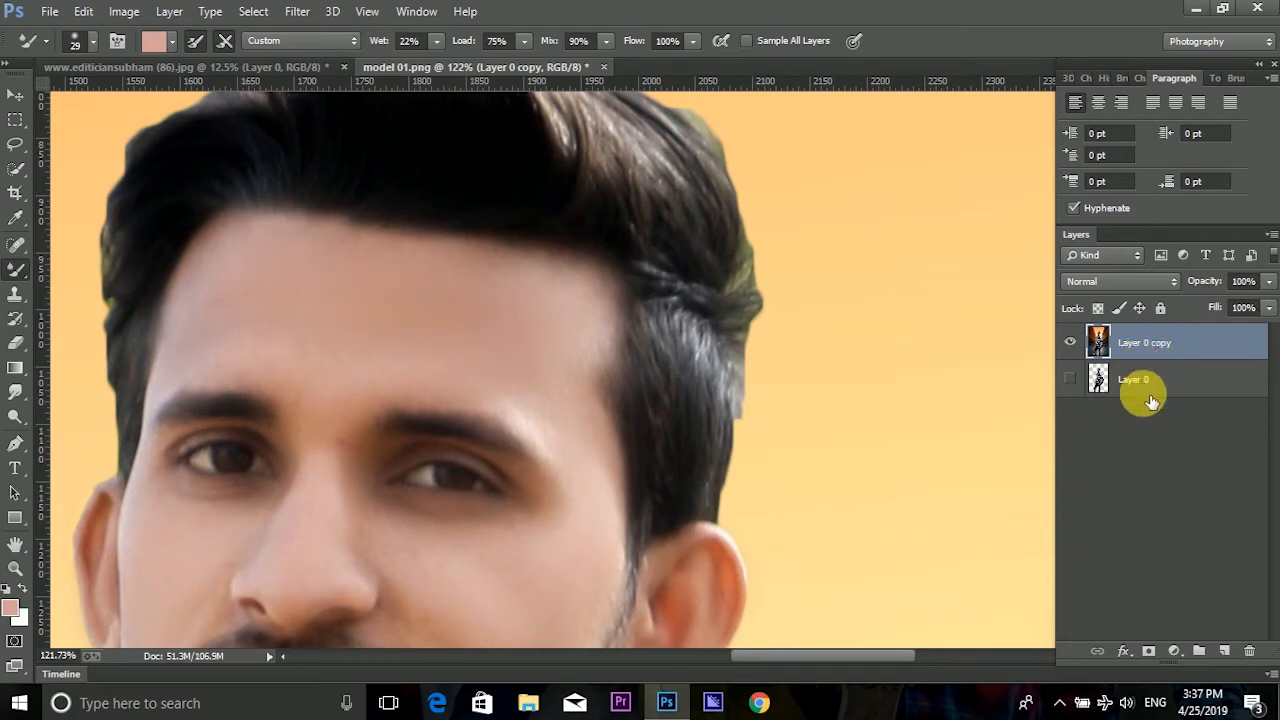
key("ctrl+z")
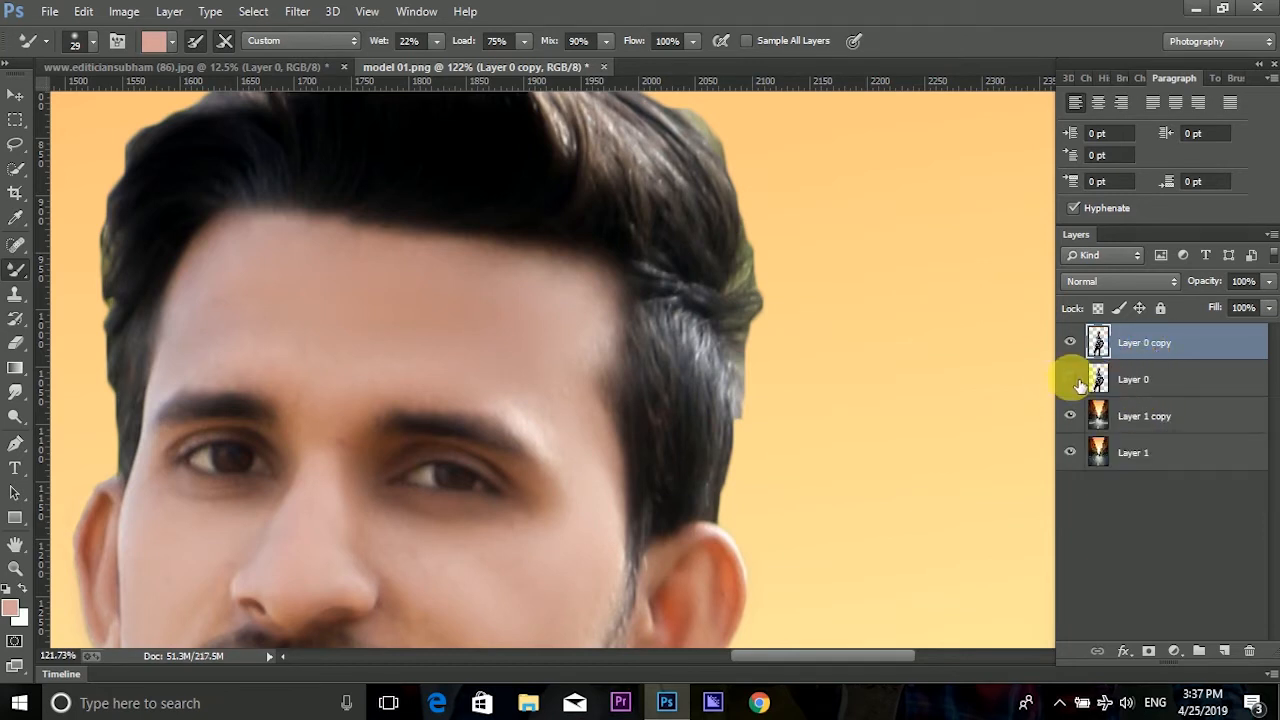
Set the Eraser to 15 px and erase the green fringe along the side of the hair above the fully visible ear.
scroll(770, 310, "up", 3)
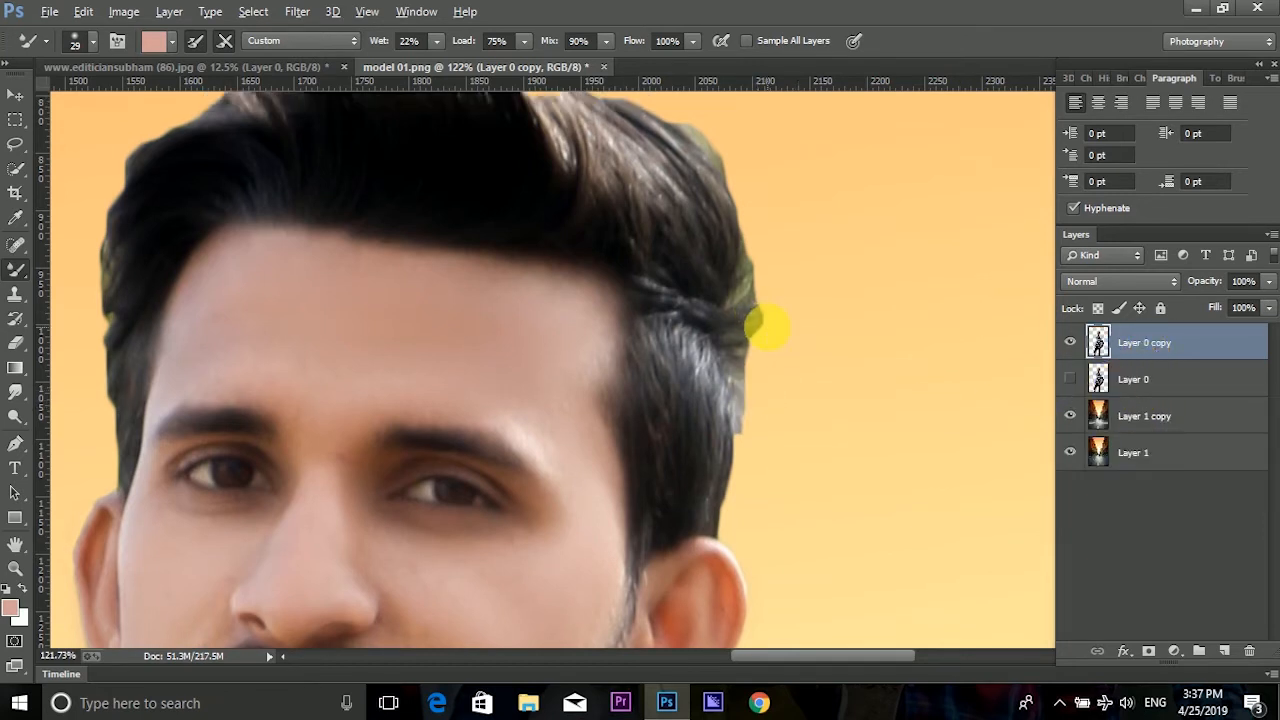
left_click(17, 345)
right_click(768, 244)
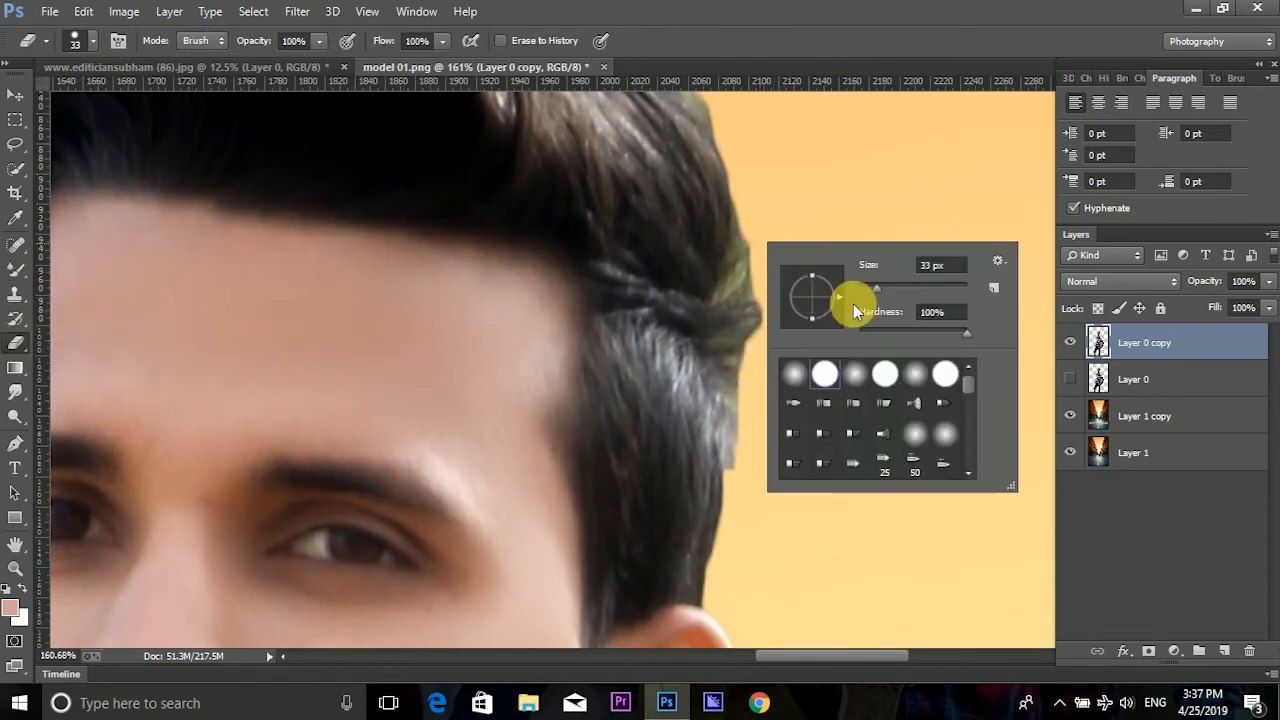
key("Return")
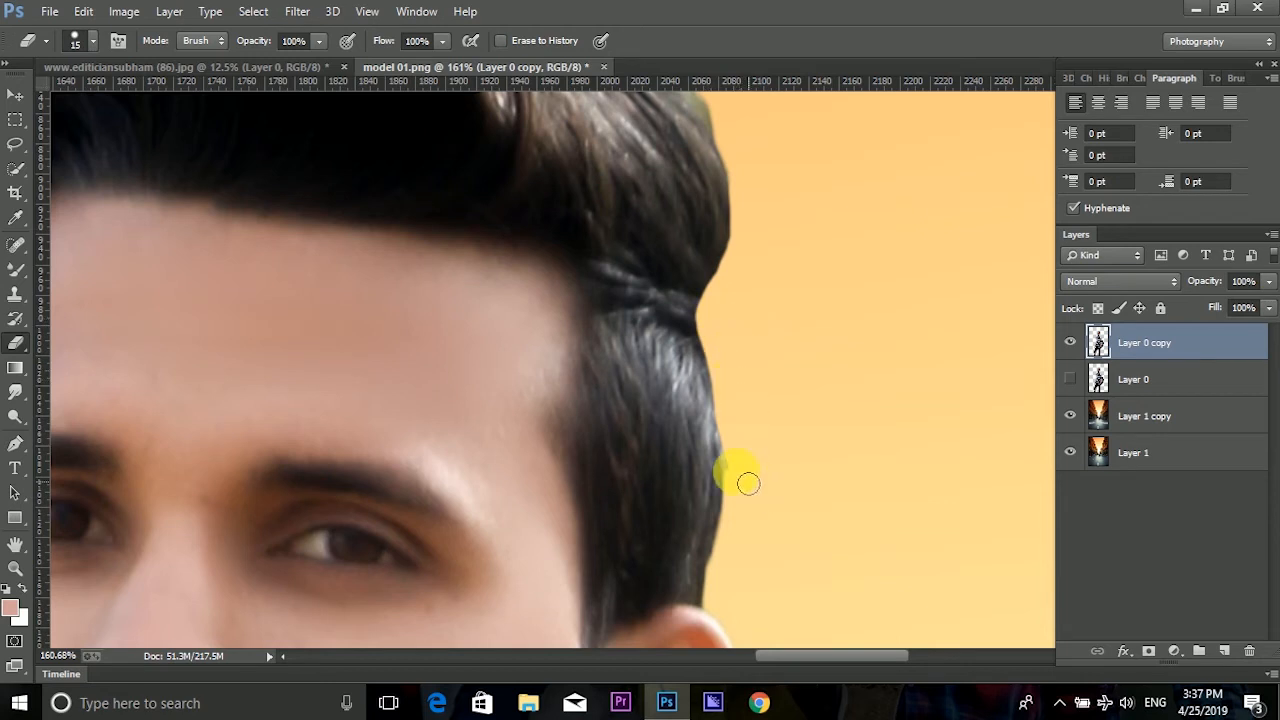
scroll(783, 347, "down", 4)
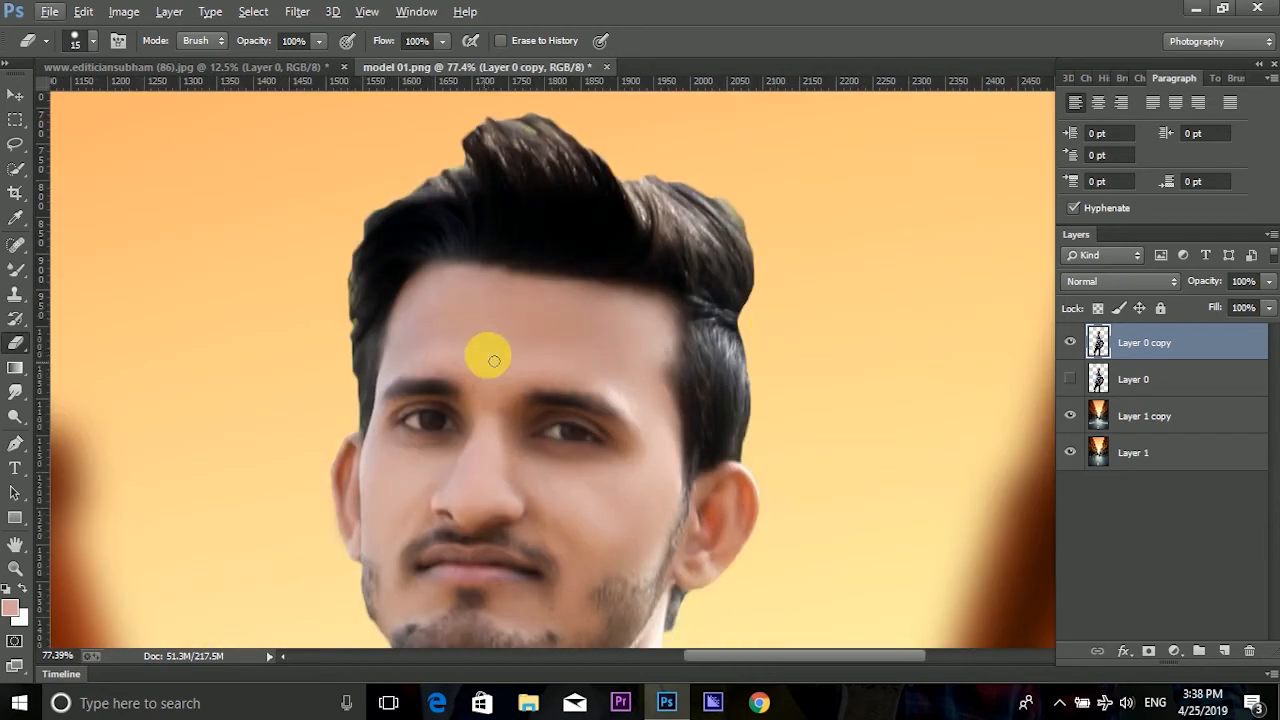
Set the Smudge tool to a soft 71 px brush at 50% strength and blend the skin across the forehead.
left_click(17, 392)
right_click(480, 334)
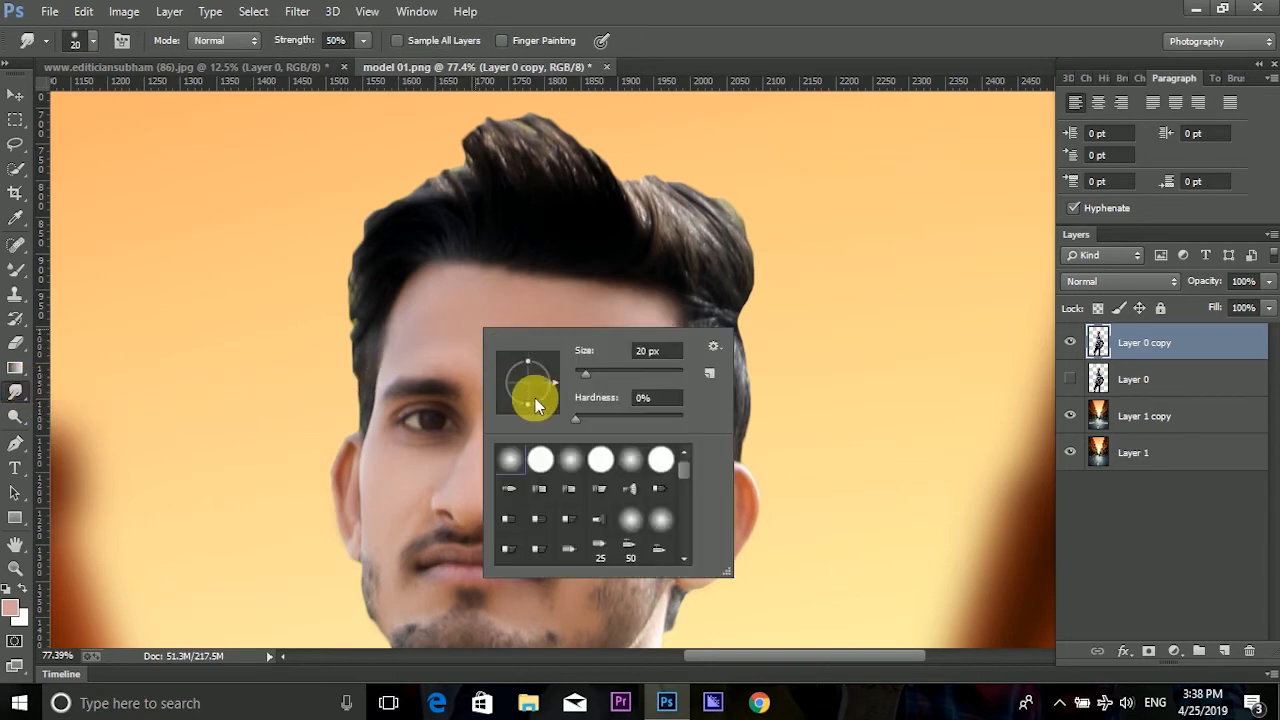
left_click(573, 310)
scroll(622, 345, "up", 3)
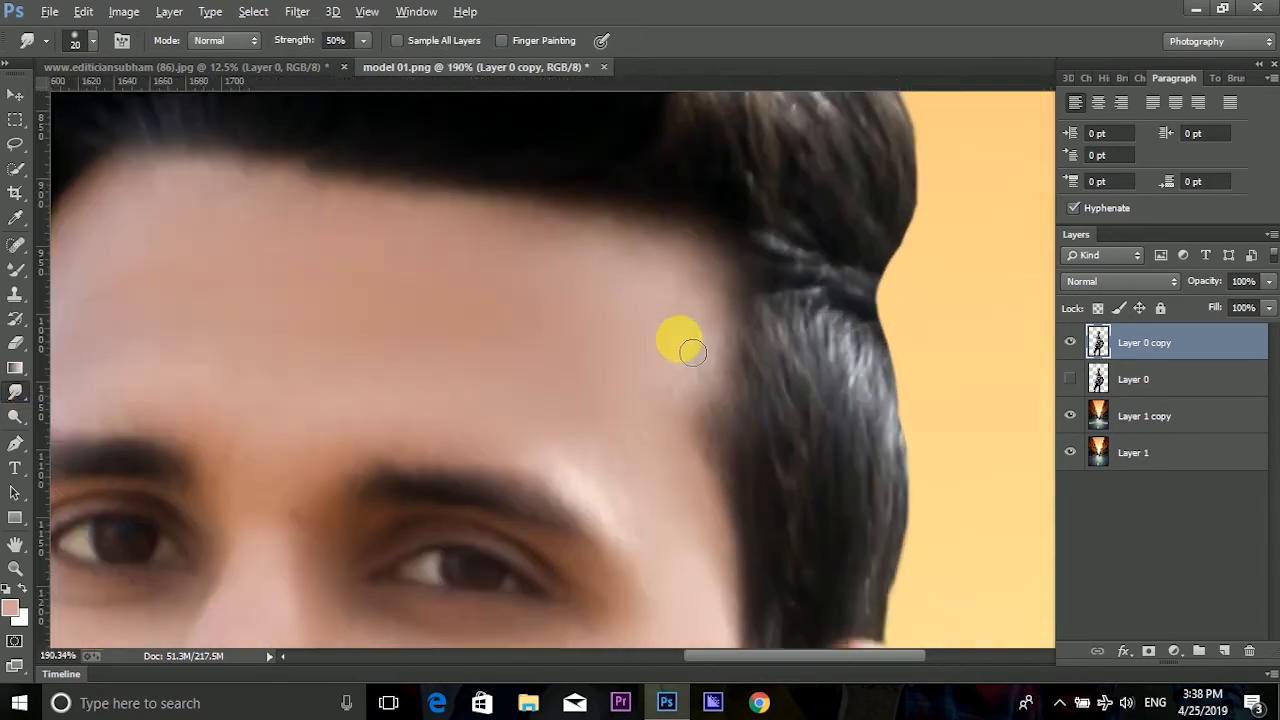
scroll(680, 343, "up", 1)
right_click(486, 374)
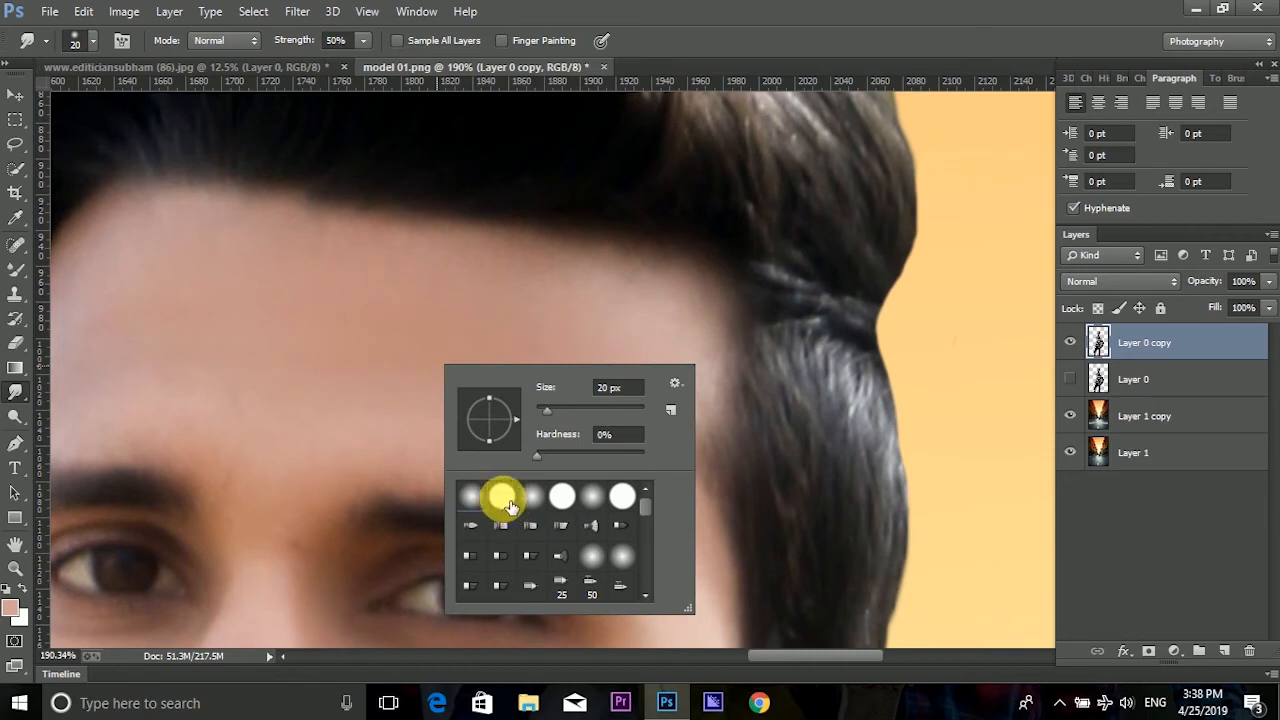
left_click(371, 414)
mouse_move(609, 339)
left_mouse_down()
mouse_move(691, 380)
mouse_move(730, 349)
mouse_move(722, 439)
mouse_move(294, 353)
mouse_move(262, 310)
mouse_move(218, 330)
mouse_move(183, 324)
mouse_move(159, 377)
mouse_move(148, 337)
mouse_move(320, 290)
mouse_move(323, 307)
mouse_move(518, 312)
mouse_move(420, 359)
left_mouse_up()
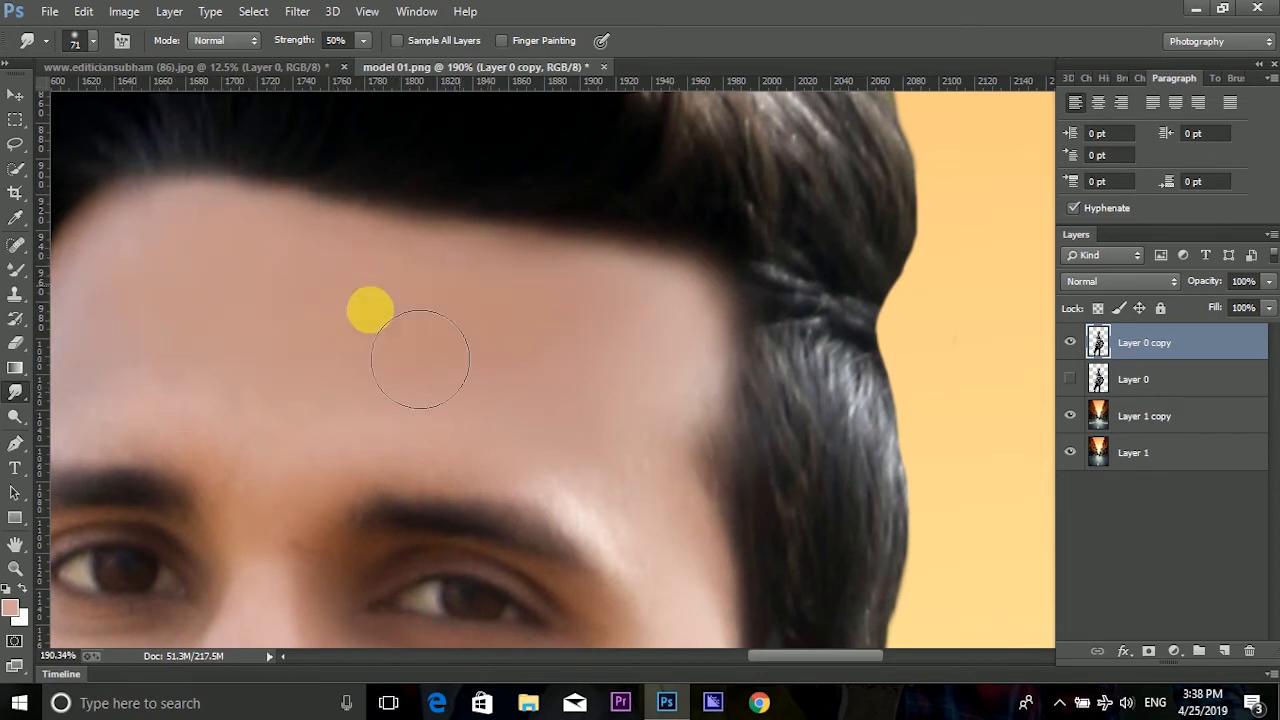
Enlarge the Mixer Brush to 78 px and even out the forehead skin toward the temple.
left_click(15, 268)
right_click(143, 294)
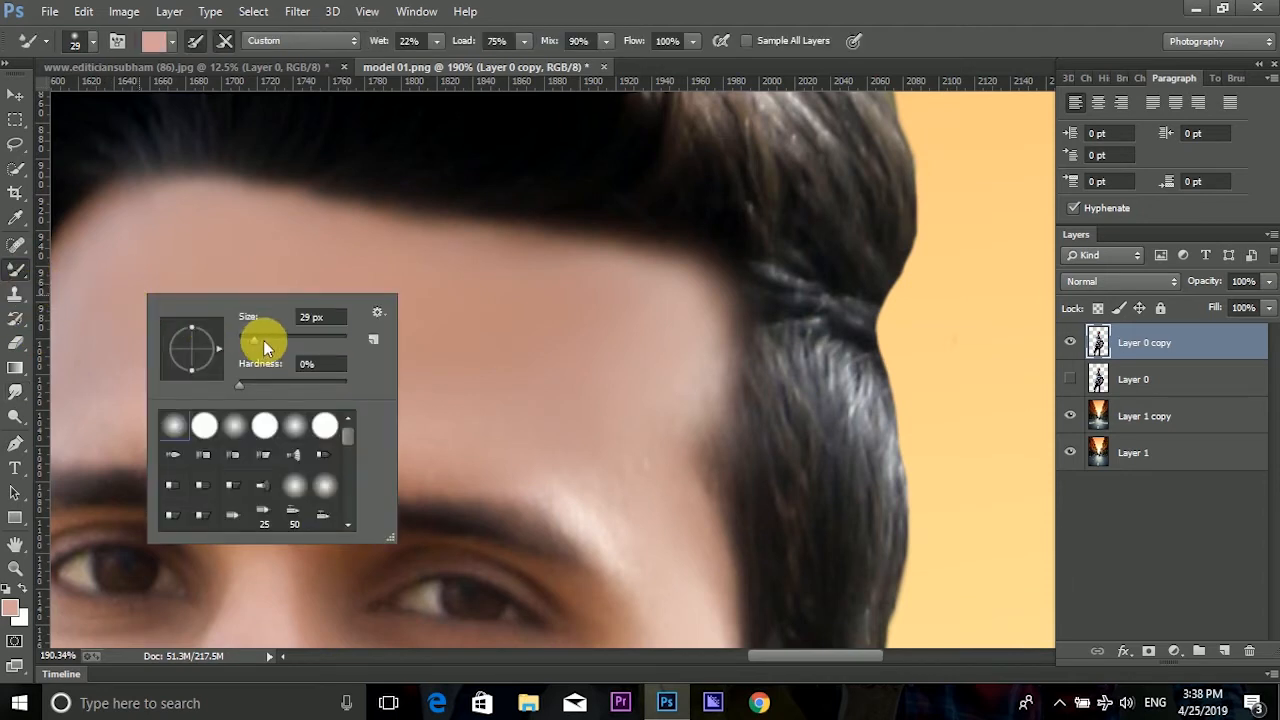
left_click_drag(263, 340, 281, 338)
key("Return")
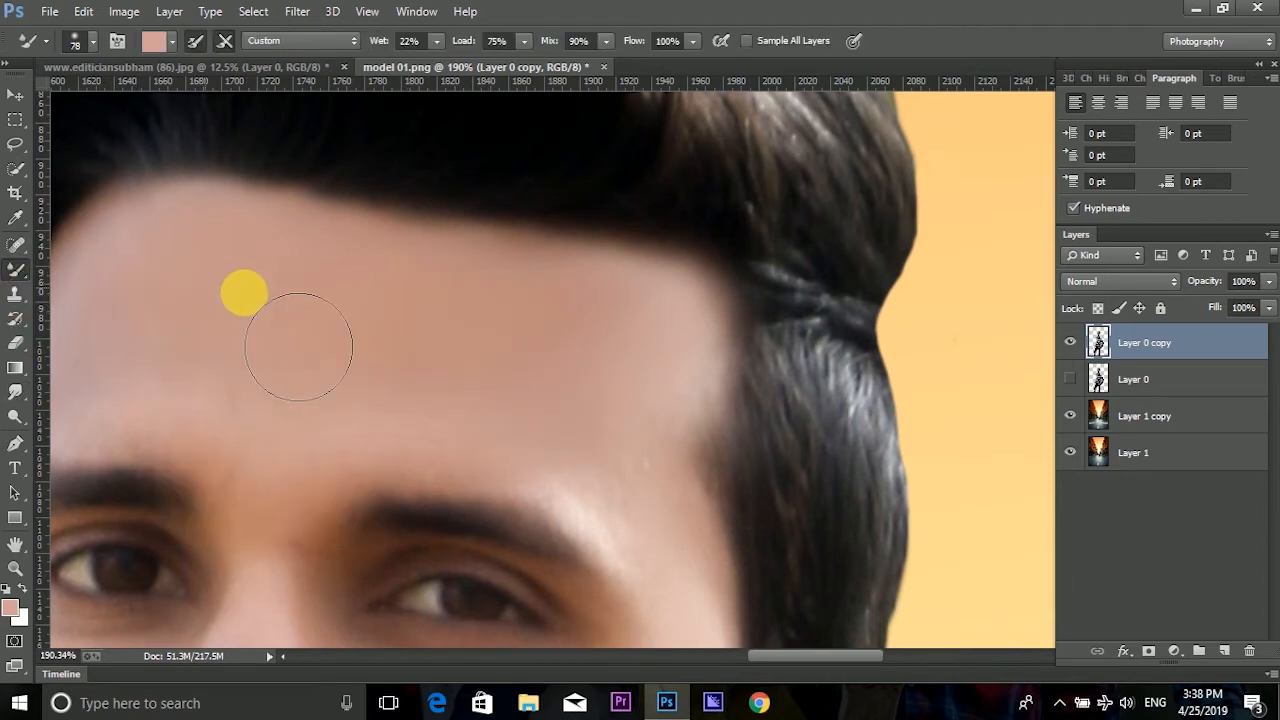
mouse_move(600, 335)
left_mouse_down()
mouse_move(405, 434)
mouse_move(210, 447)
mouse_move(159, 433)
mouse_move(570, 500)
mouse_move(705, 562)
mouse_move(651, 461)
mouse_move(695, 564)
mouse_move(626, 450)
mouse_move(675, 395)
left_mouse_up()
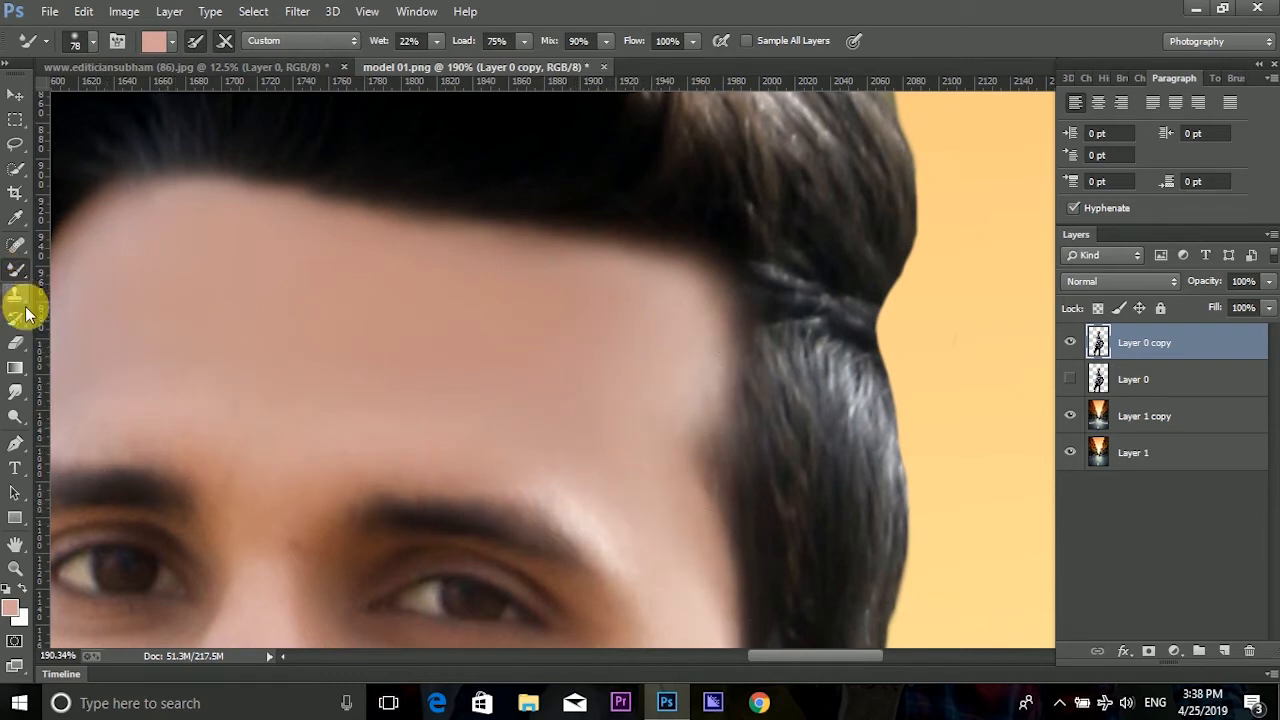
Set the Smudge tool to a soft 19 px brush and blend the hairline gap at the temple into the hair.
left_click(15, 395)
right_click(562, 345)
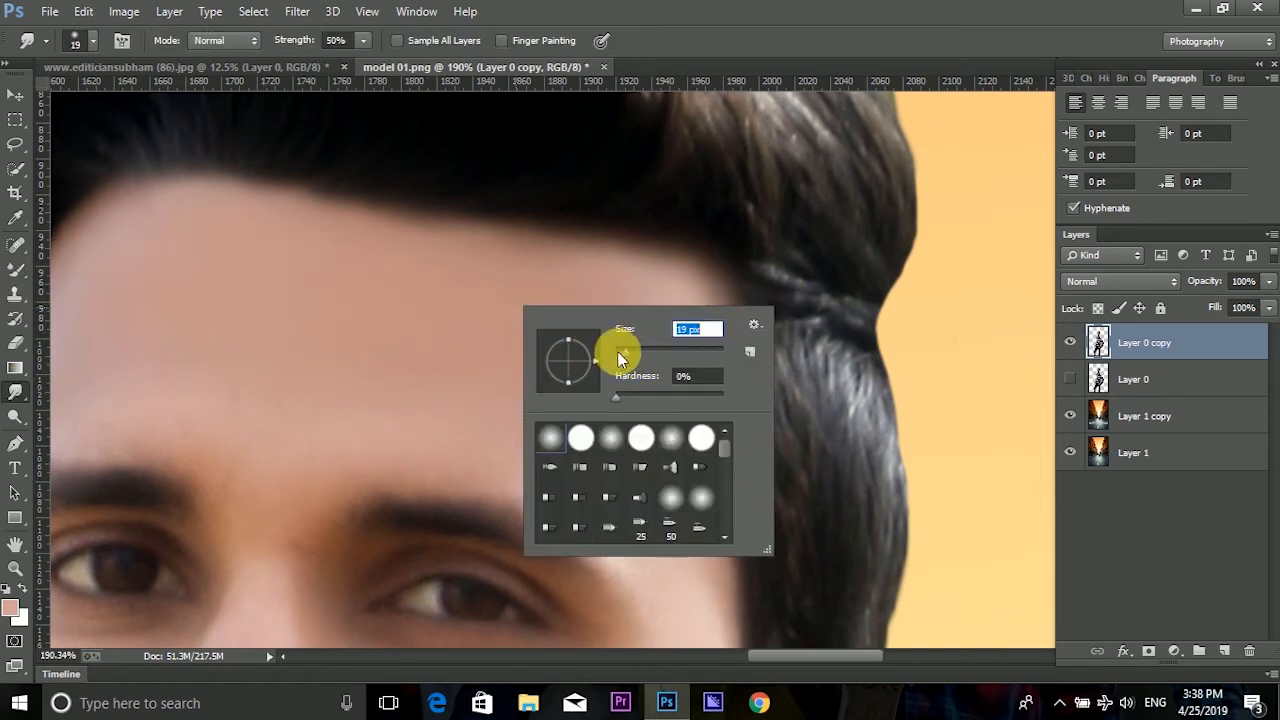
left_click(640, 287)
mouse_move(680, 324)
left_mouse_down()
mouse_move(845, 308)
mouse_move(719, 328)
mouse_move(835, 295)
mouse_move(734, 313)
mouse_move(817, 293)
mouse_move(765, 319)
mouse_move(872, 297)
mouse_move(795, 315)
mouse_move(872, 313)
left_mouse_up()
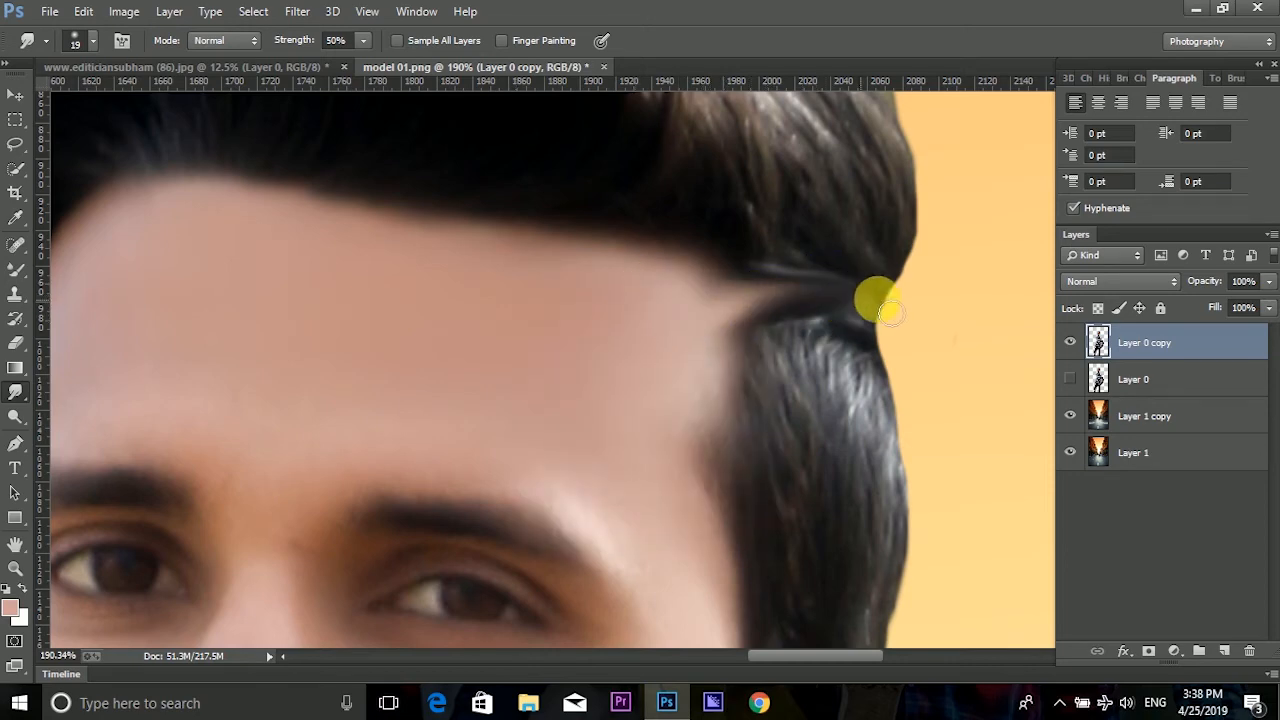
Choose the 24 px spatter brush, enlarge it to 69 px, and smudge strands outward along the hair's edge above the fully visible ear.
scroll(846, 317, "down", 5)
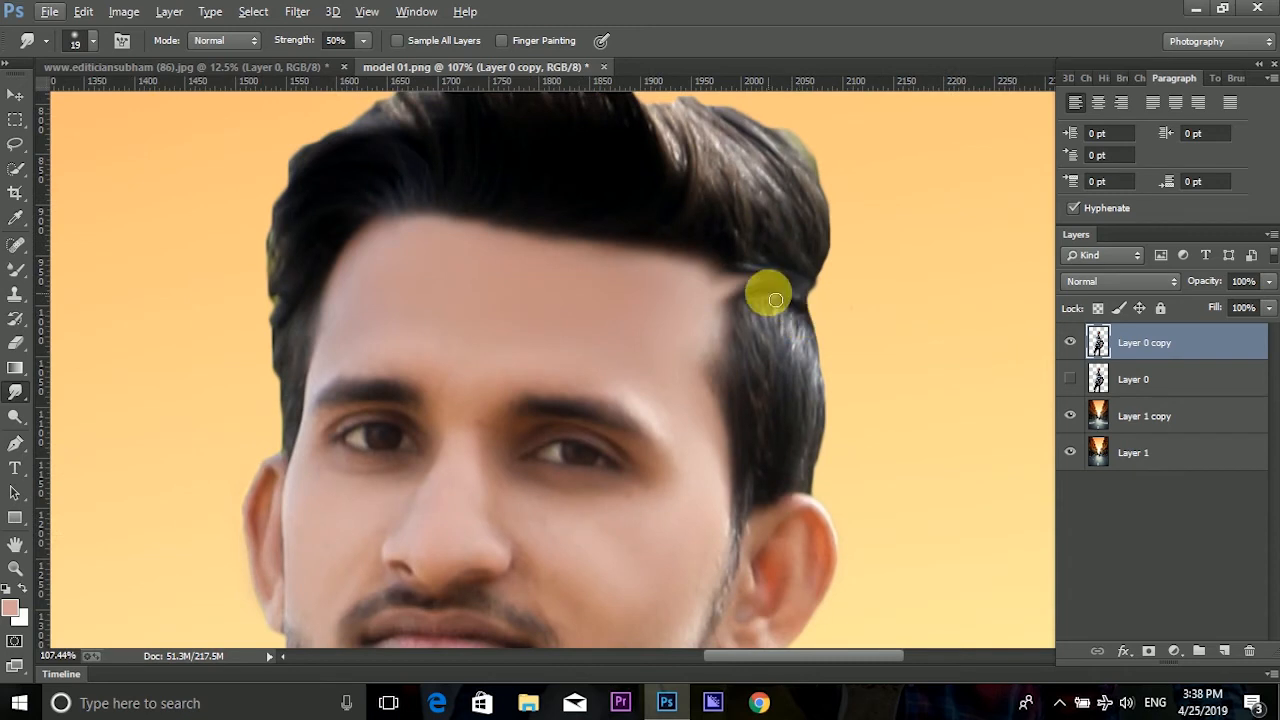
scroll(766, 277, "up", 2)
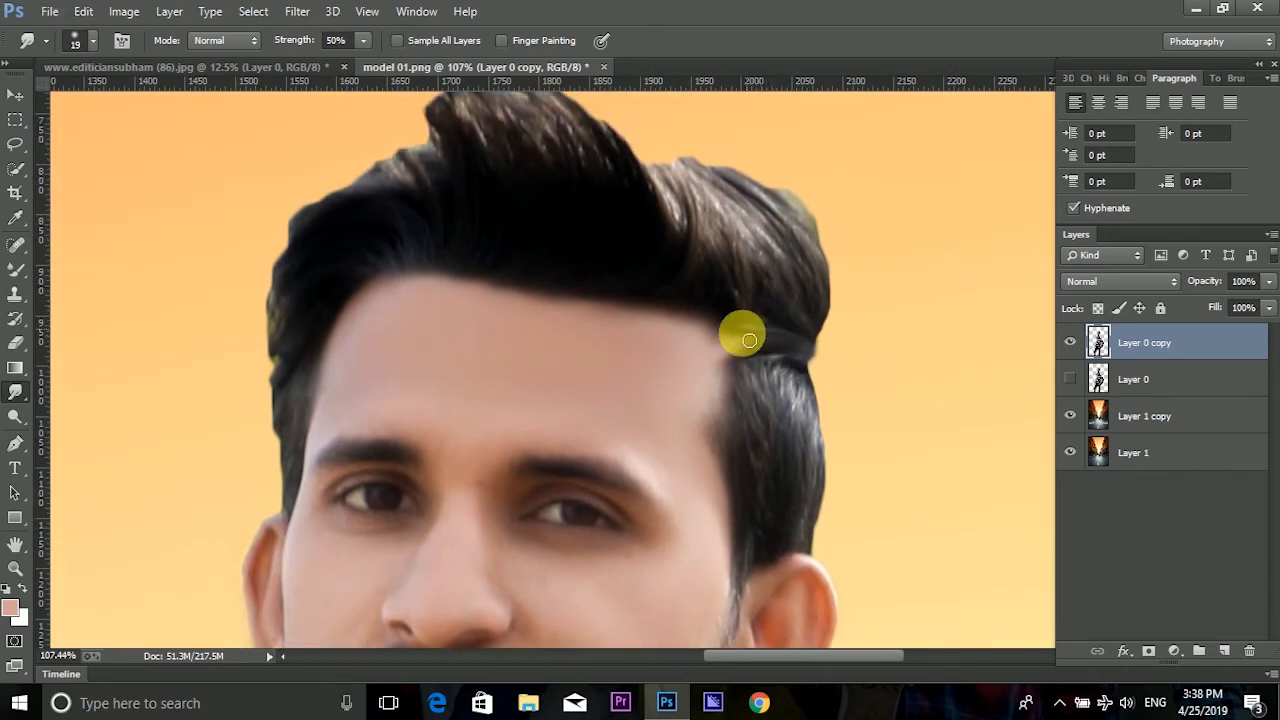
right_click(429, 291)
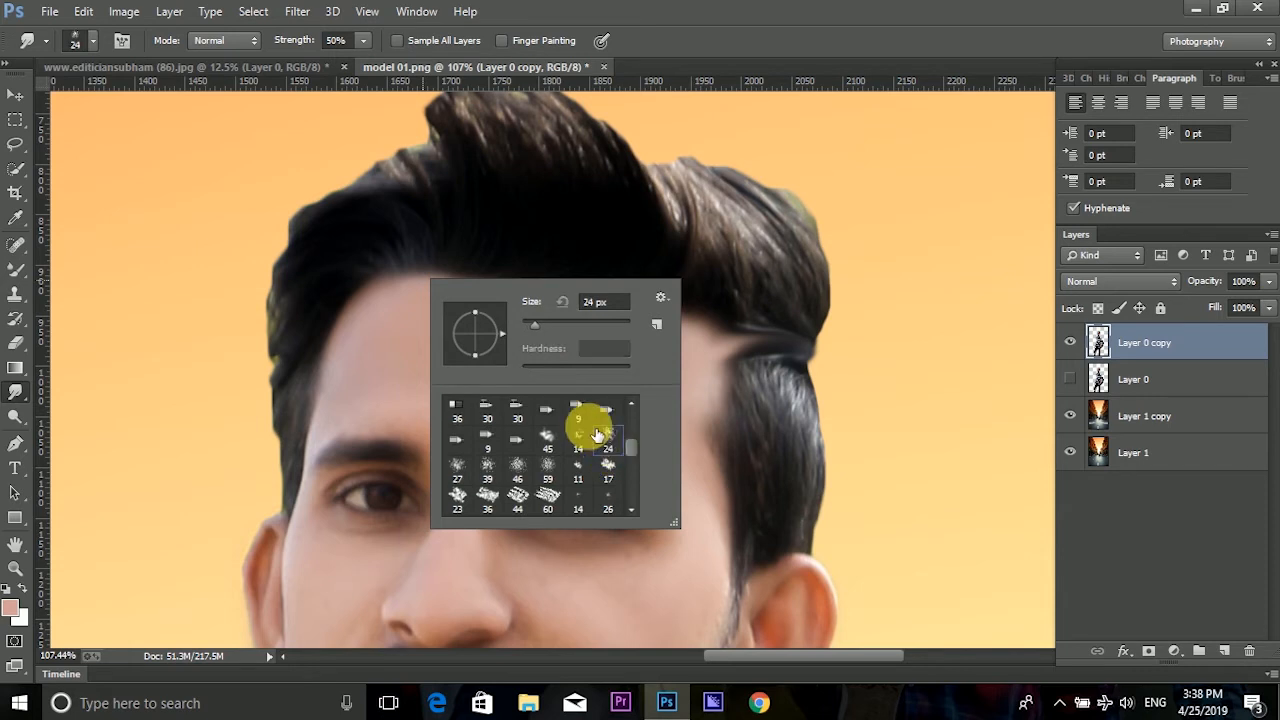
left_click_drag(548, 321, 560, 321)
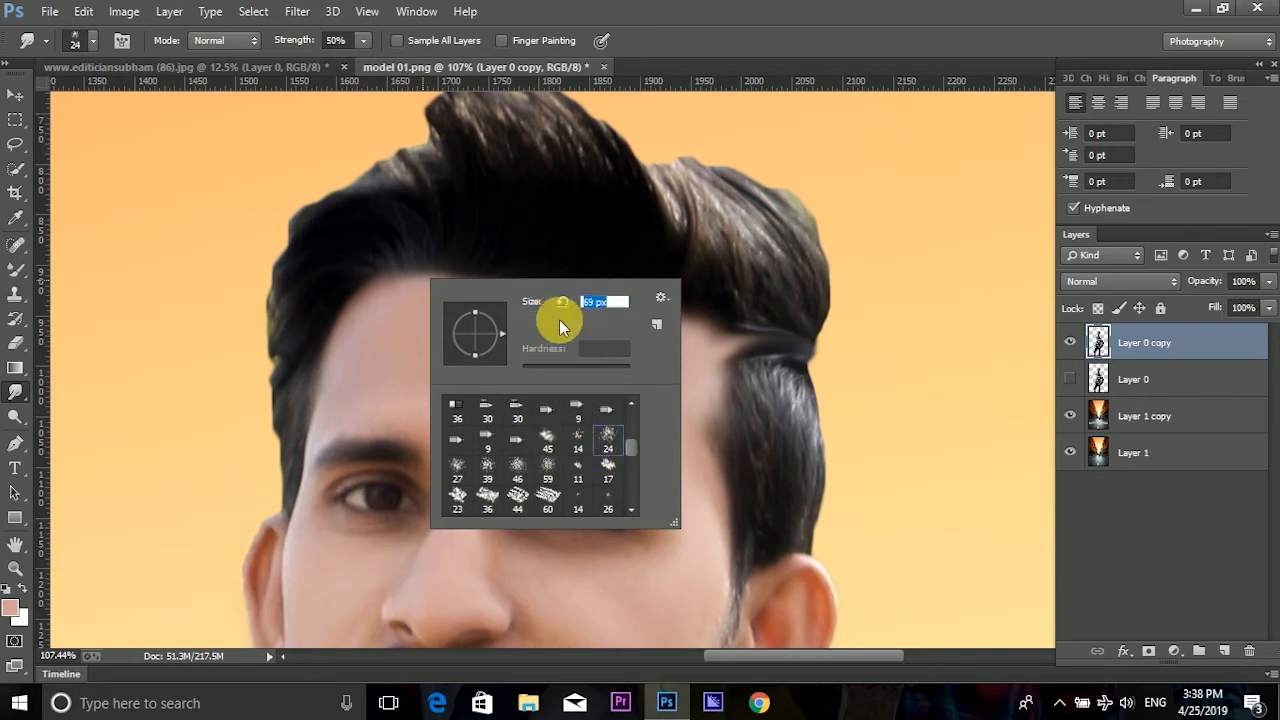
left_click(636, 231)
scroll(793, 281, "up", 2)
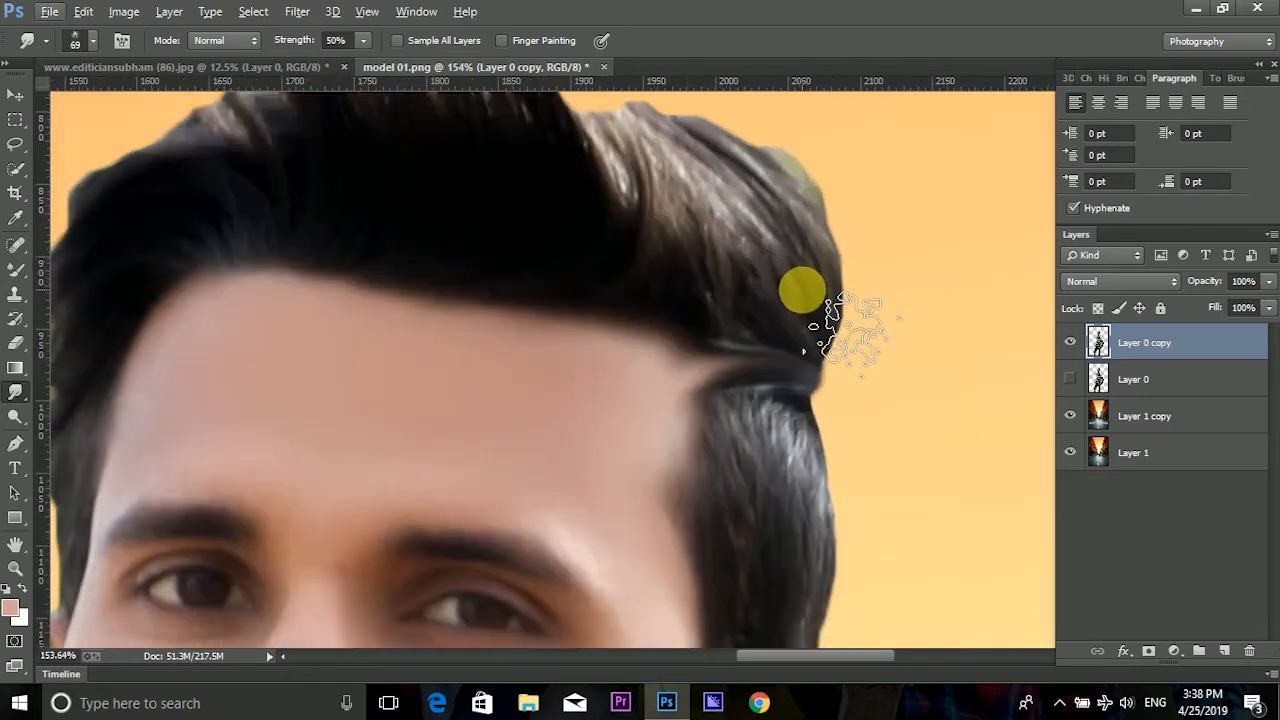
mouse_move(868, 420)
left_mouse_down()
mouse_move(901, 295)
mouse_move(849, 410)
mouse_move(829, 262)
mouse_move(821, 315)
mouse_move(831, 295)
mouse_move(811, 262)
mouse_move(817, 385)
mouse_move(816, 322)
mouse_move(786, 247)
mouse_move(789, 310)
mouse_move(762, 200)
mouse_move(772, 422)
mouse_move(774, 362)
mouse_move(797, 405)
mouse_move(794, 282)
mouse_move(774, 412)
mouse_move(806, 345)
mouse_move(764, 340)
mouse_move(704, 205)
mouse_move(732, 328)
mouse_move(686, 166)
mouse_move(714, 292)
mouse_move(669, 168)
mouse_move(662, 222)
mouse_move(706, 320)
mouse_move(642, 165)
mouse_move(636, 238)
mouse_move(630, 192)
mouse_move(616, 184)
mouse_move(668, 302)
mouse_move(672, 290)
mouse_move(661, 320)
mouse_move(574, 195)
left_mouse_up()
scroll(671, 300, "up", 2)
mouse_move(583, 333)
left_mouse_down()
mouse_move(583, 298)
mouse_move(518, 238)
mouse_move(595, 292)
mouse_move(501, 180)
mouse_move(621, 328)
mouse_move(568, 205)
mouse_move(618, 285)
mouse_move(568, 308)
mouse_move(473, 228)
mouse_move(518, 292)
mouse_move(418, 205)
mouse_move(495, 316)
mouse_move(465, 307)
mouse_move(378, 220)
mouse_move(459, 281)
mouse_move(545, 265)
left_mouse_up()
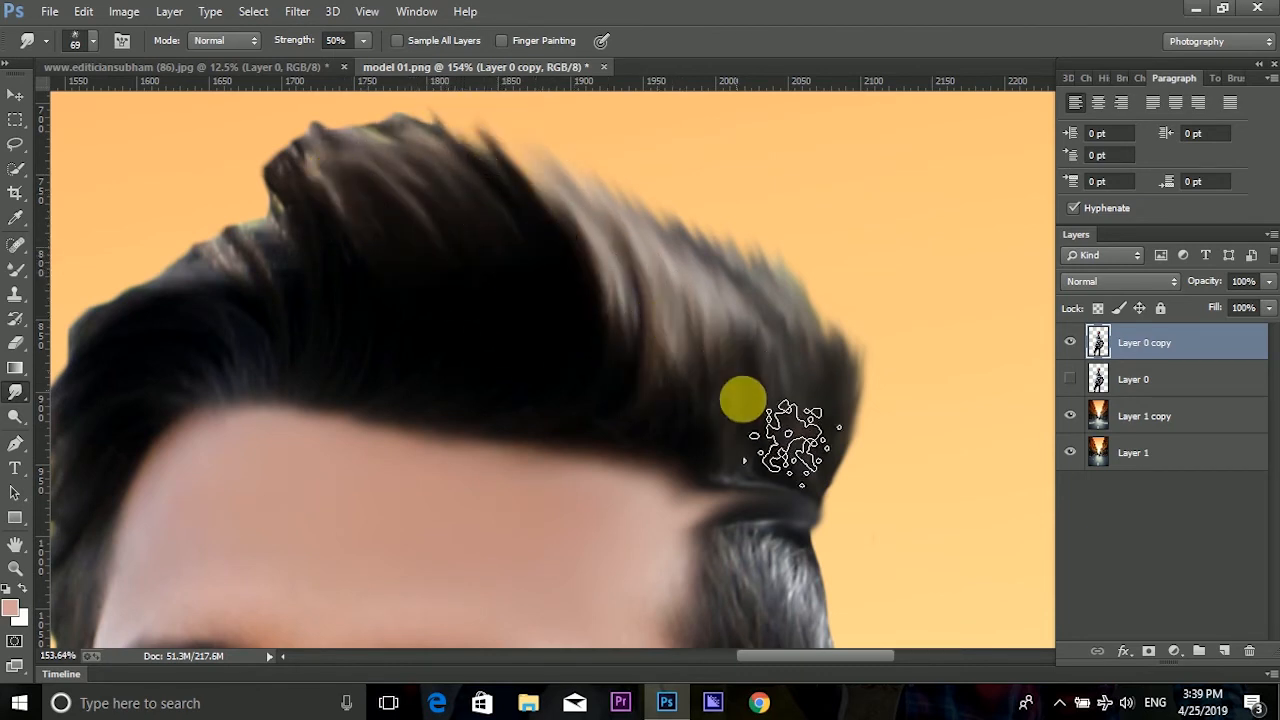
Smudge strands outward along the crown and the opposite side of the hair with the 69 px spatter brush.
mouse_move(834, 655)
left_mouse_down()
mouse_move(784, 664)
mouse_move(798, 655)
left_mouse_up()
scroll(717, 434, "down", 1)
mouse_move(651, 303)
left_mouse_down()
mouse_move(542, 195)
mouse_move(630, 322)
mouse_move(520, 195)
mouse_move(592, 310)
mouse_move(520, 288)
mouse_move(563, 332)
mouse_move(470, 243)
mouse_move(610, 344)
mouse_move(493, 206)
mouse_move(617, 327)
mouse_move(537, 185)
mouse_move(633, 274)
mouse_move(671, 242)
mouse_move(607, 194)
mouse_move(658, 257)
mouse_move(606, 207)
mouse_move(710, 235)
mouse_move(651, 180)
mouse_move(801, 292)
mouse_move(684, 151)
mouse_move(779, 237)
mouse_move(857, 270)
mouse_move(769, 172)
mouse_move(887, 320)
mouse_move(825, 197)
mouse_move(835, 283)
mouse_move(907, 282)
mouse_move(870, 222)
mouse_move(950, 345)
mouse_move(889, 192)
mouse_move(927, 348)
mouse_move(920, 327)
mouse_move(600, 368)
mouse_move(595, 262)
mouse_move(530, 255)
mouse_move(560, 355)
mouse_move(482, 245)
mouse_move(545, 368)
mouse_move(442, 315)
mouse_move(485, 355)
mouse_move(427, 315)
mouse_move(469, 395)
mouse_move(430, 400)
mouse_move(472, 420)
mouse_move(417, 425)
mouse_move(463, 532)
mouse_move(442, 528)
mouse_move(427, 652)
mouse_move(447, 415)
mouse_move(542, 360)
mouse_move(477, 280)
mouse_move(492, 362)
mouse_move(462, 340)
mouse_move(477, 405)
mouse_move(440, 400)
mouse_move(627, 363)
mouse_move(486, 217)
mouse_move(615, 295)
mouse_move(642, 233)
mouse_move(566, 272)
mouse_move(609, 275)
mouse_move(546, 205)
mouse_move(576, 363)
mouse_move(549, 372)
mouse_move(451, 300)
mouse_move(486, 357)
mouse_move(455, 355)
left_mouse_up()
Smudge the side hair between the temple and the fully visible ear to soften its highlights and edge.
scroll(674, 323, "down", 8)
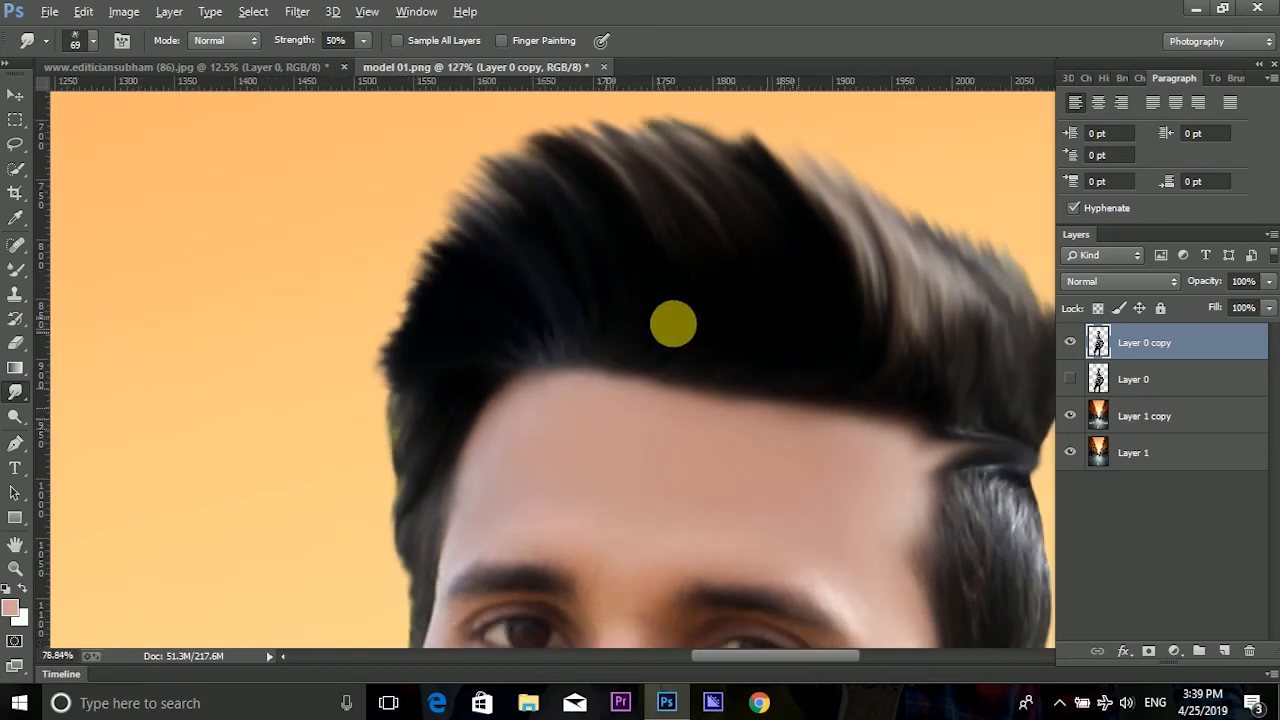
scroll(788, 300, "down", 2)
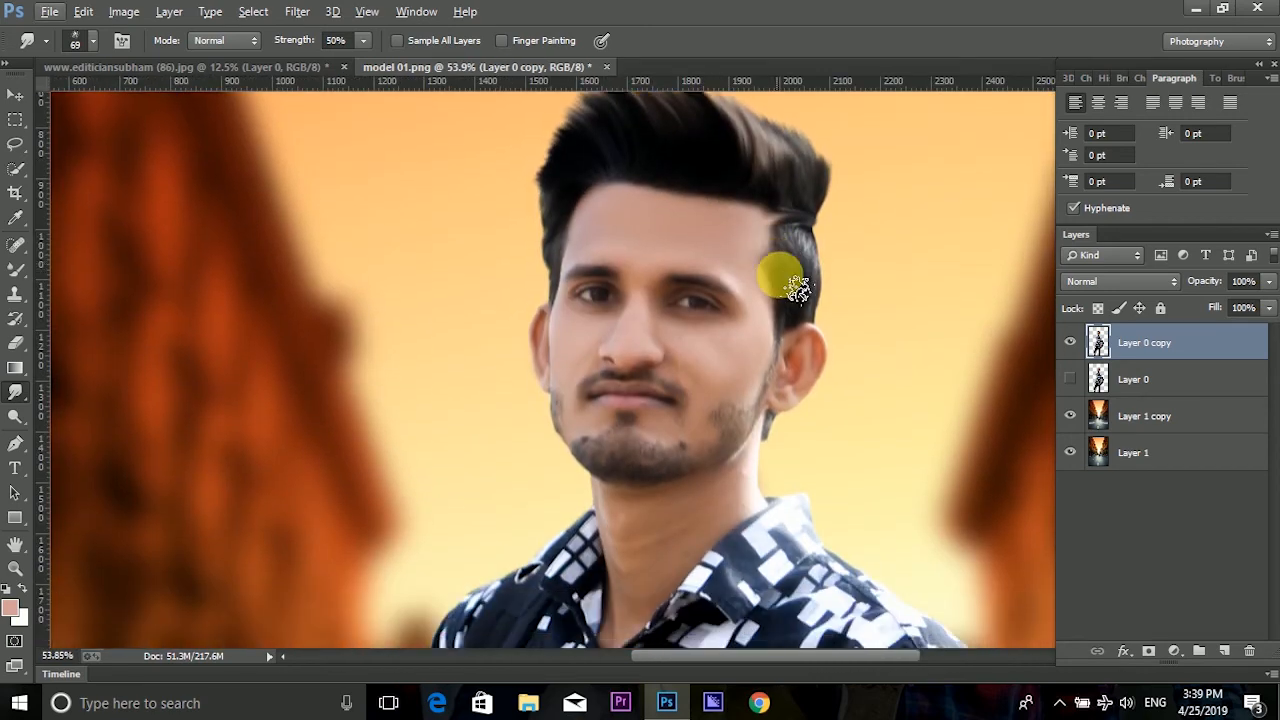
scroll(812, 262, "down", 3)
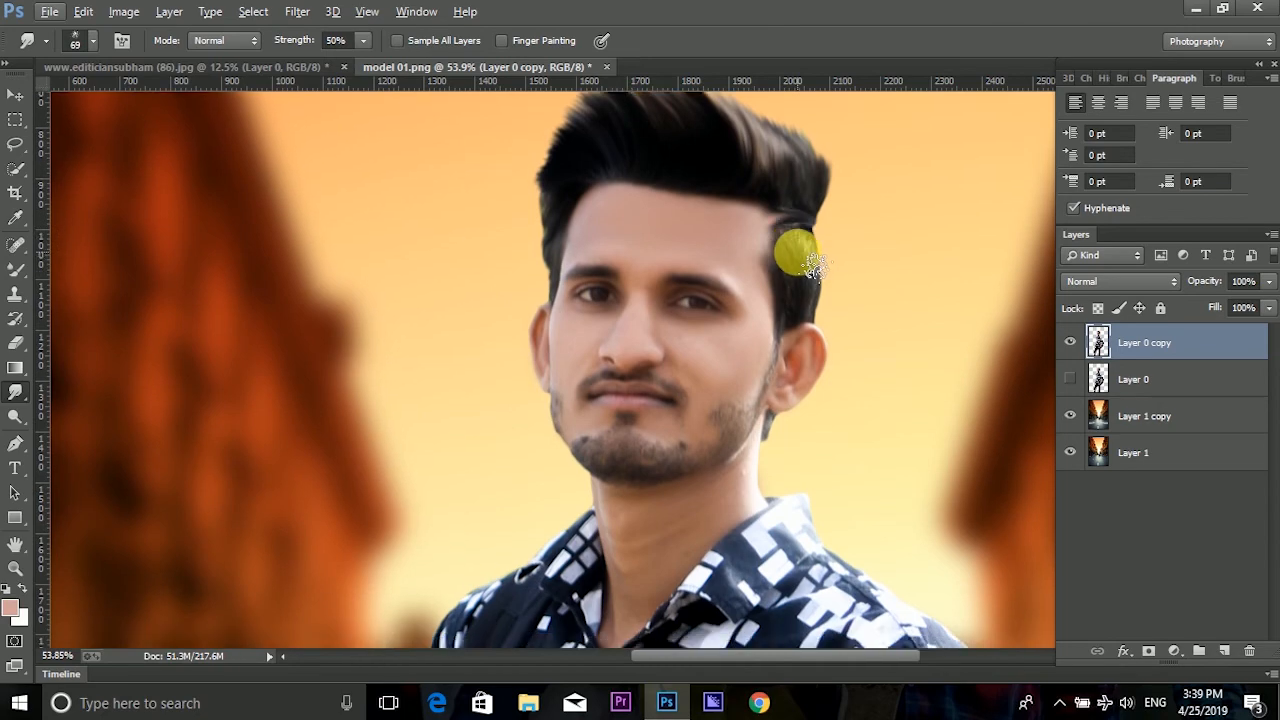
scroll(808, 258, "down", 5)
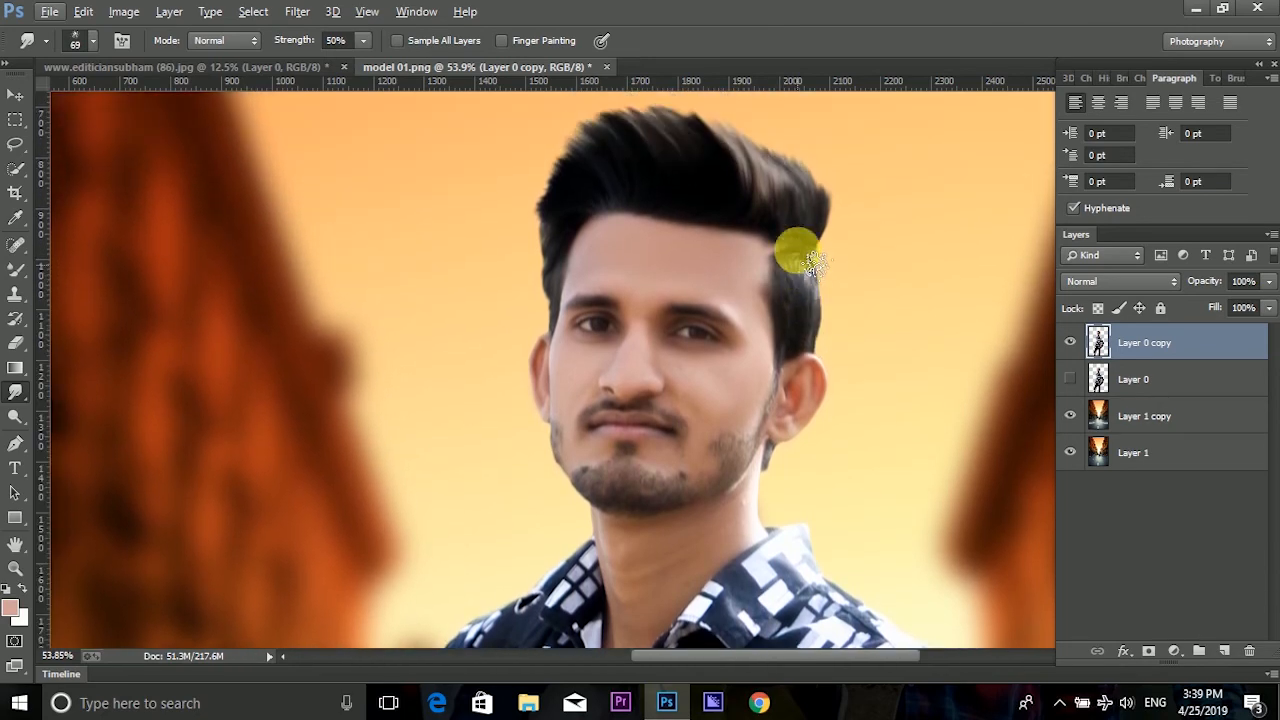
scroll(795, 250, "up", 5)
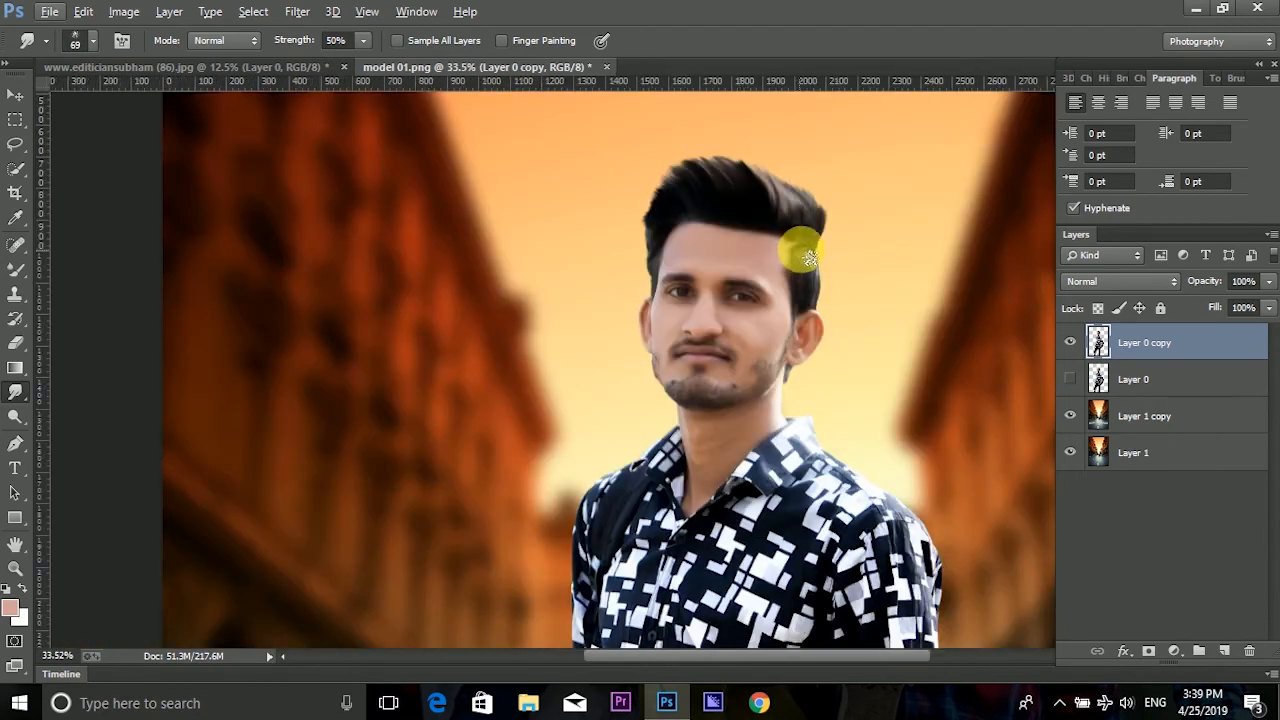
scroll(833, 320, "down", 3)
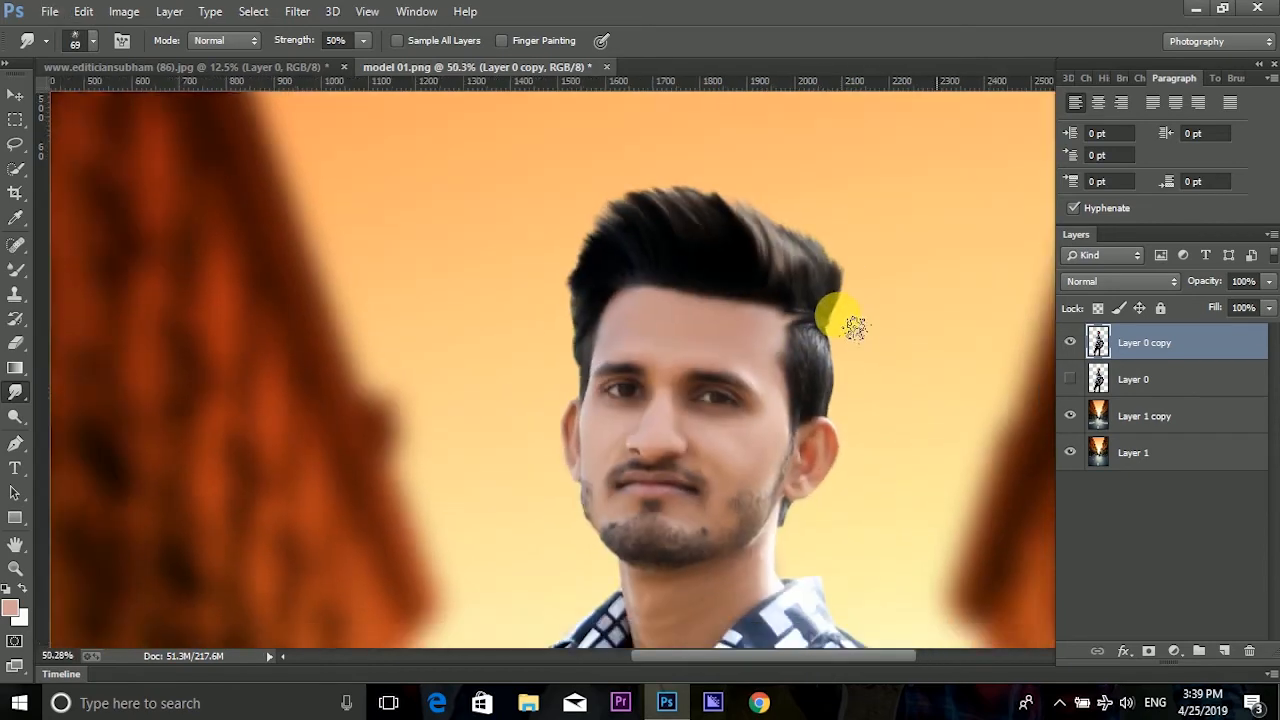
scroll(828, 280, "down", 2)
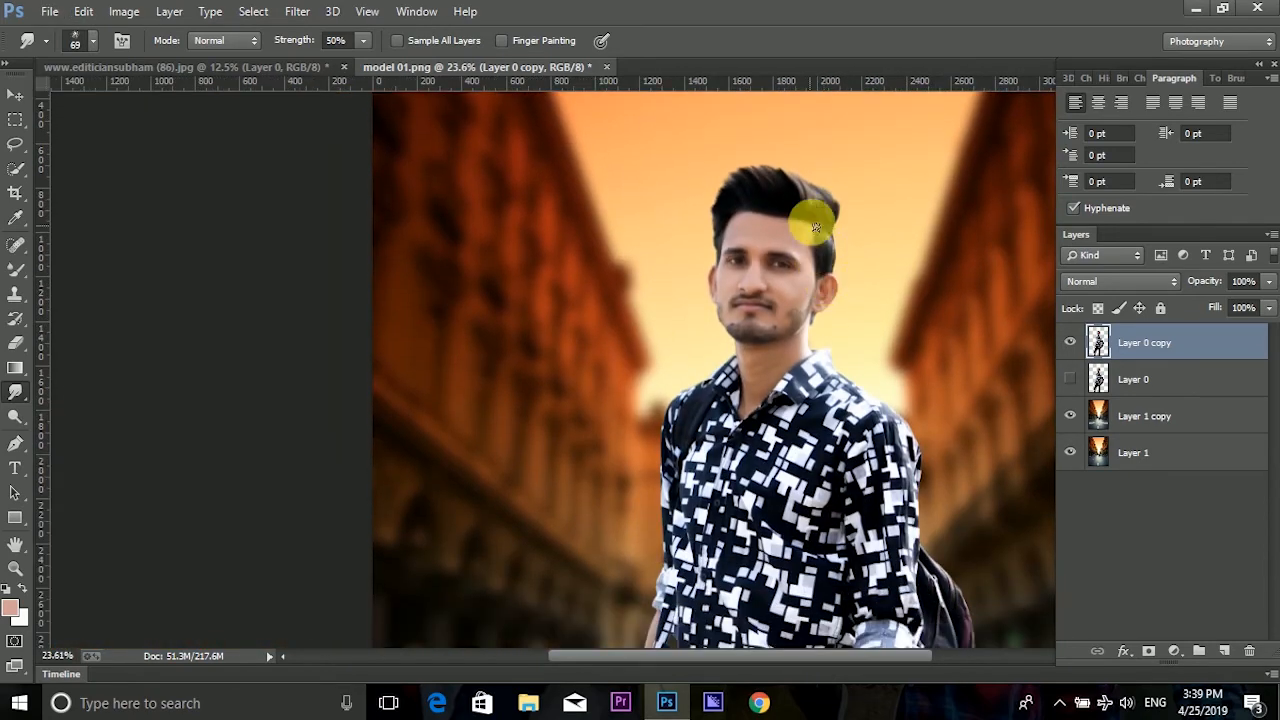
scroll(816, 227, "up", 5)
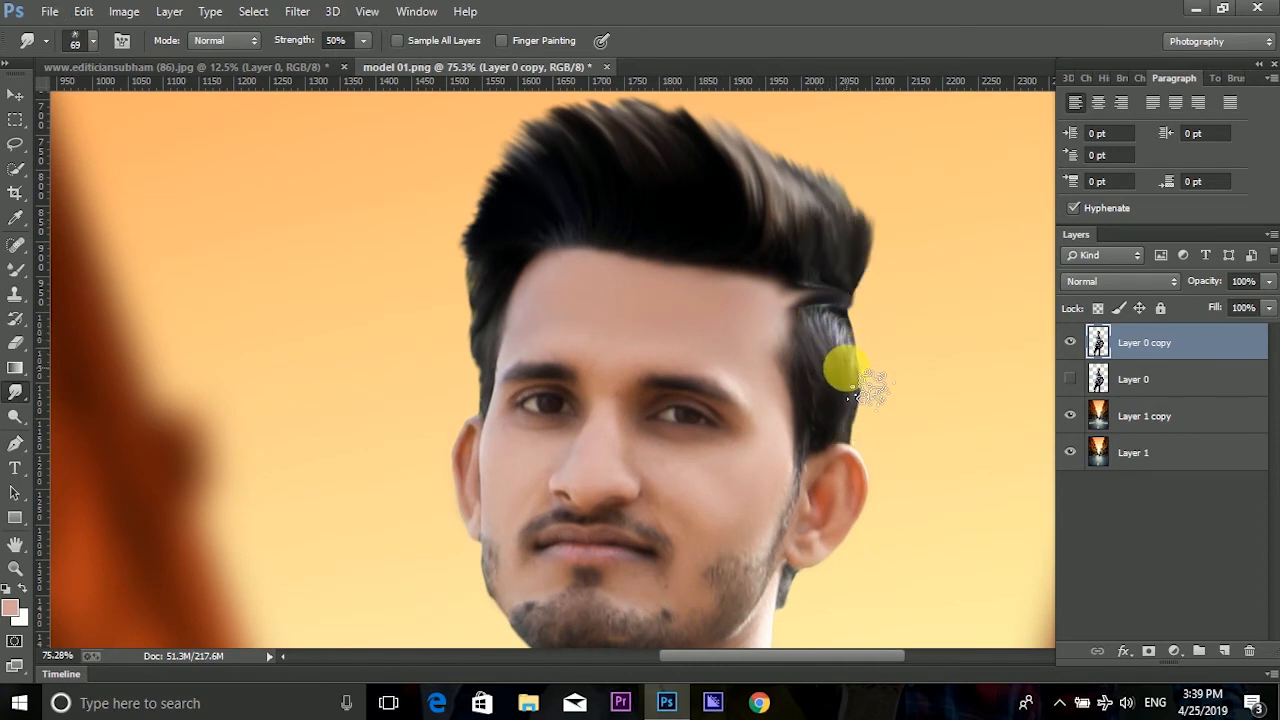
mouse_move(855, 393)
left_mouse_down()
mouse_move(867, 449)
mouse_move(833, 448)
mouse_move(852, 376)
left_mouse_up()
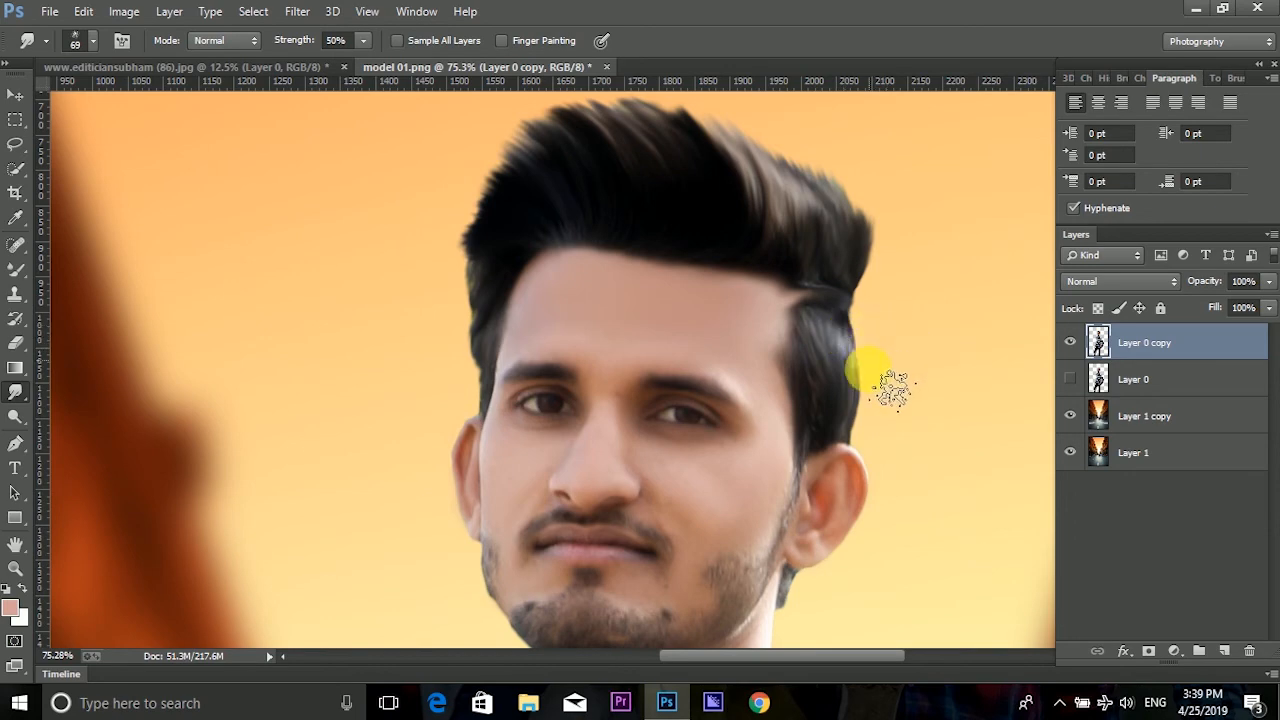
left_click_drag(948, 406, 872, 450)
Smudge the hair above the temple upward to refine the strands of the quiff.
scroll(829, 449, "down", 3)
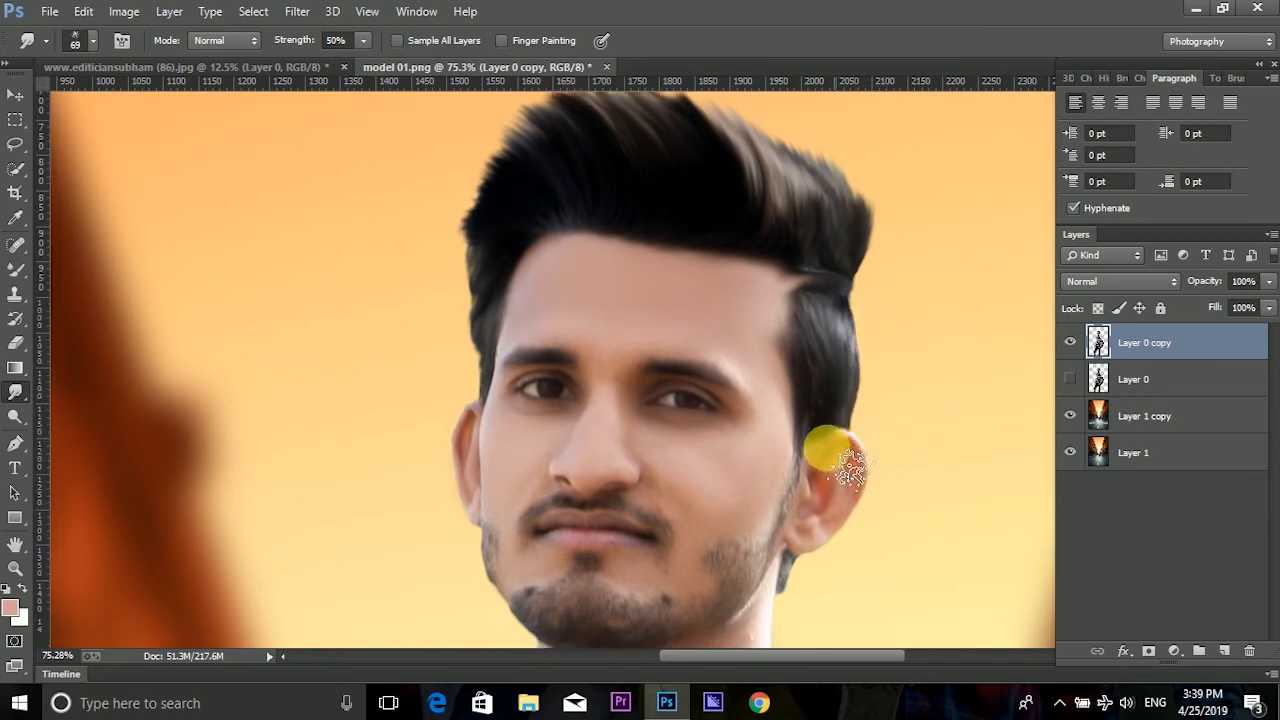
scroll(790, 262, "down", 5)
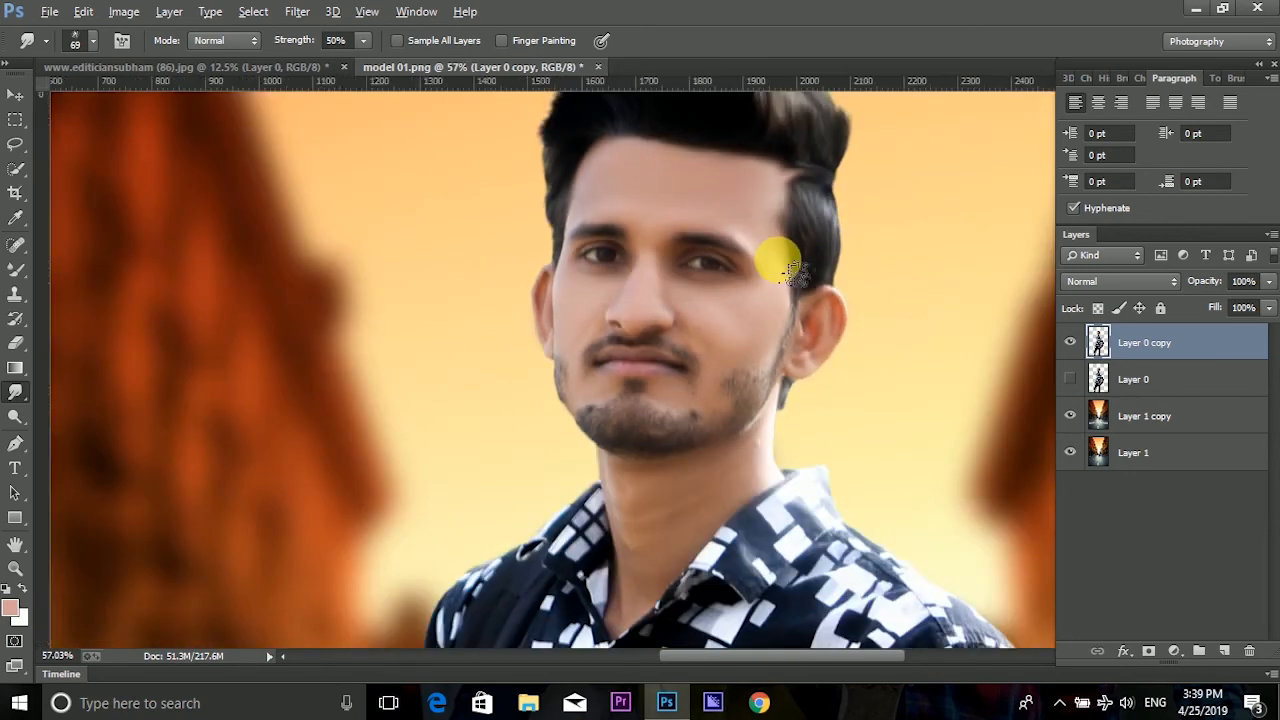
scroll(790, 253, "down", 2)
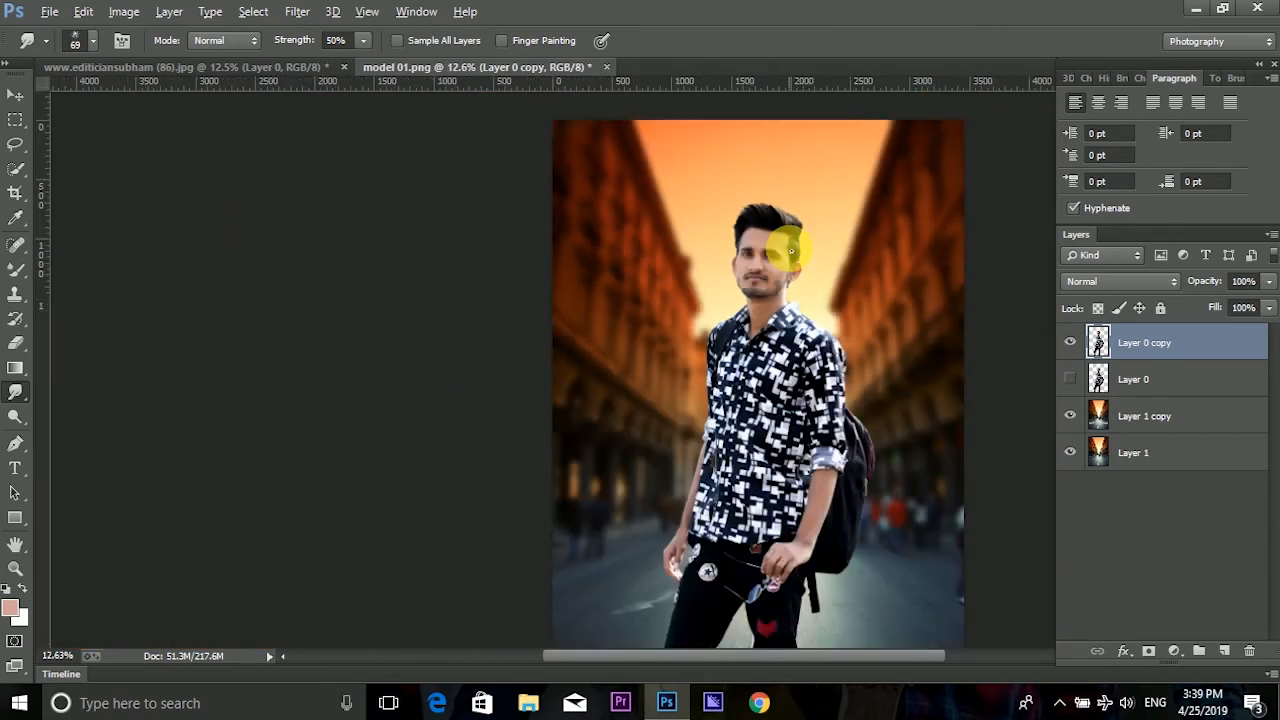
scroll(795, 245, "down", 1)
scroll(646, 251, "up", 2)
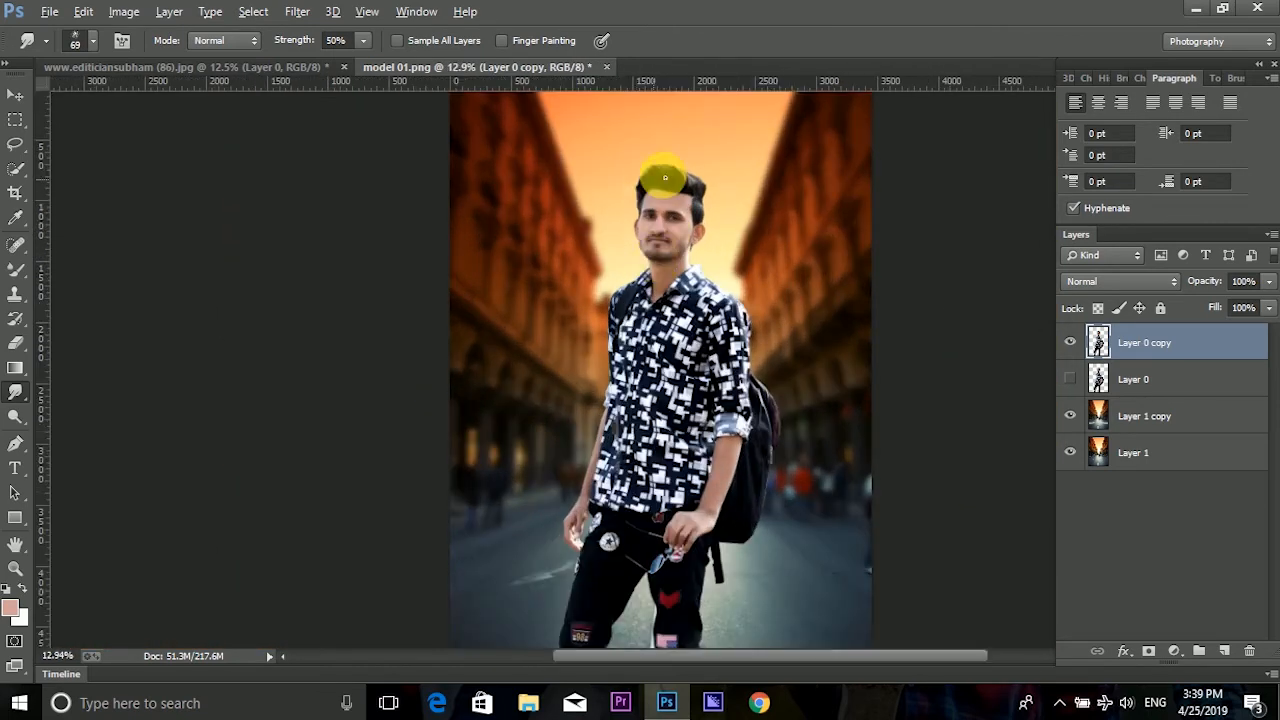
scroll(680, 172, "up", 2)
scroll(684, 170, "up", 1)
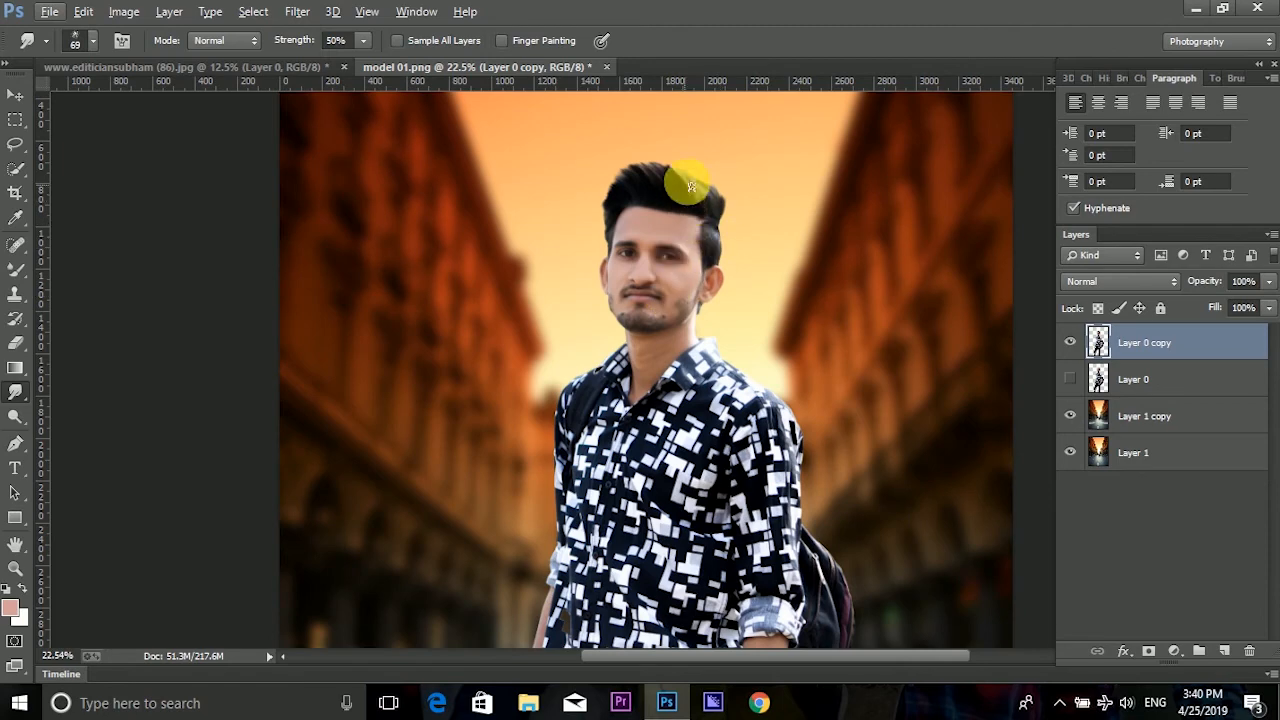
scroll(677, 180, "up", 5)
mouse_move(738, 308)
left_mouse_down()
mouse_move(705, 207)
mouse_move(713, 265)
mouse_move(735, 288)
mouse_move(741, 230)
mouse_move(711, 190)
mouse_move(741, 312)
mouse_move(711, 218)
mouse_move(687, 230)
mouse_move(695, 266)
mouse_move(654, 172)
mouse_move(757, 310)
mouse_move(779, 310)
mouse_move(737, 182)
mouse_move(787, 306)
mouse_move(807, 322)
mouse_move(774, 200)
mouse_move(804, 322)
mouse_move(811, 302)
mouse_move(771, 212)
mouse_move(806, 332)
mouse_move(822, 342)
mouse_move(864, 228)
mouse_move(816, 355)
mouse_move(826, 368)
mouse_move(839, 290)
mouse_move(797, 342)
mouse_move(851, 285)
mouse_move(777, 240)
mouse_move(814, 340)
mouse_move(796, 220)
mouse_move(777, 275)
mouse_move(814, 328)
mouse_move(781, 378)
mouse_move(754, 370)
mouse_move(738, 265)
left_mouse_up()
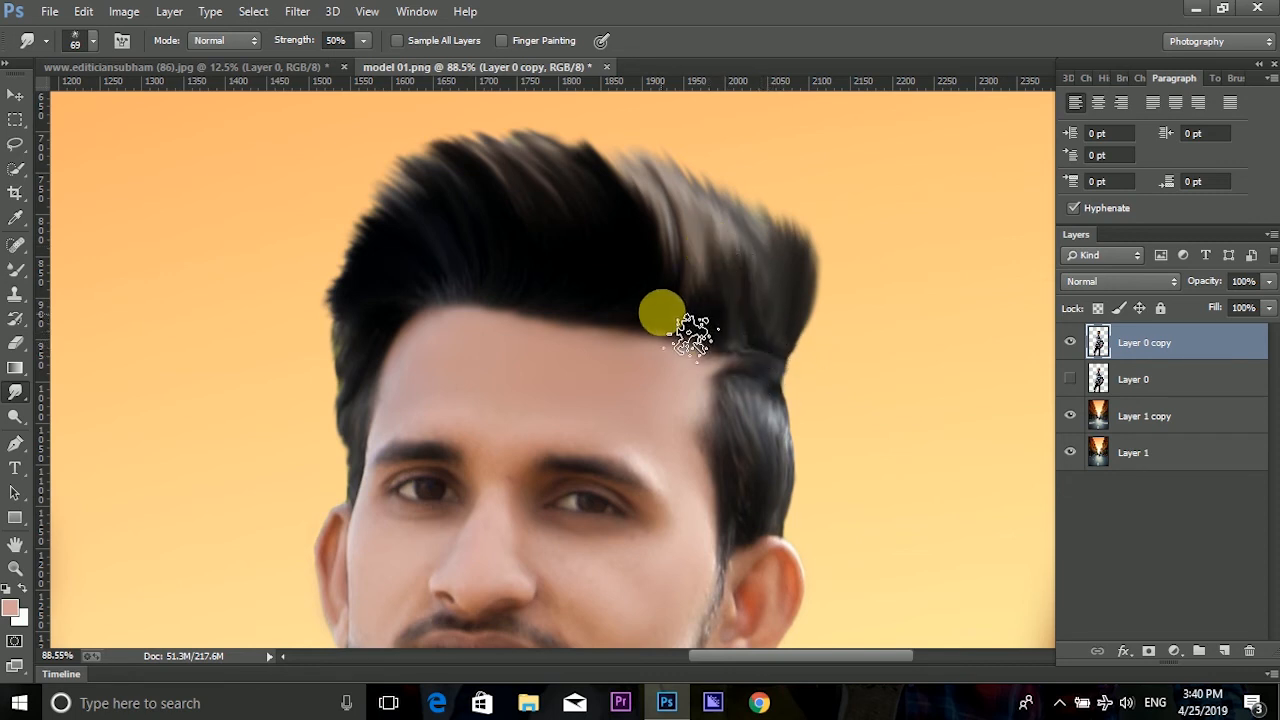
Switch the Smudge tool to a soft round brush, reduce it to 31 px, and blend the hairline at the temple.
right_click(618, 392)
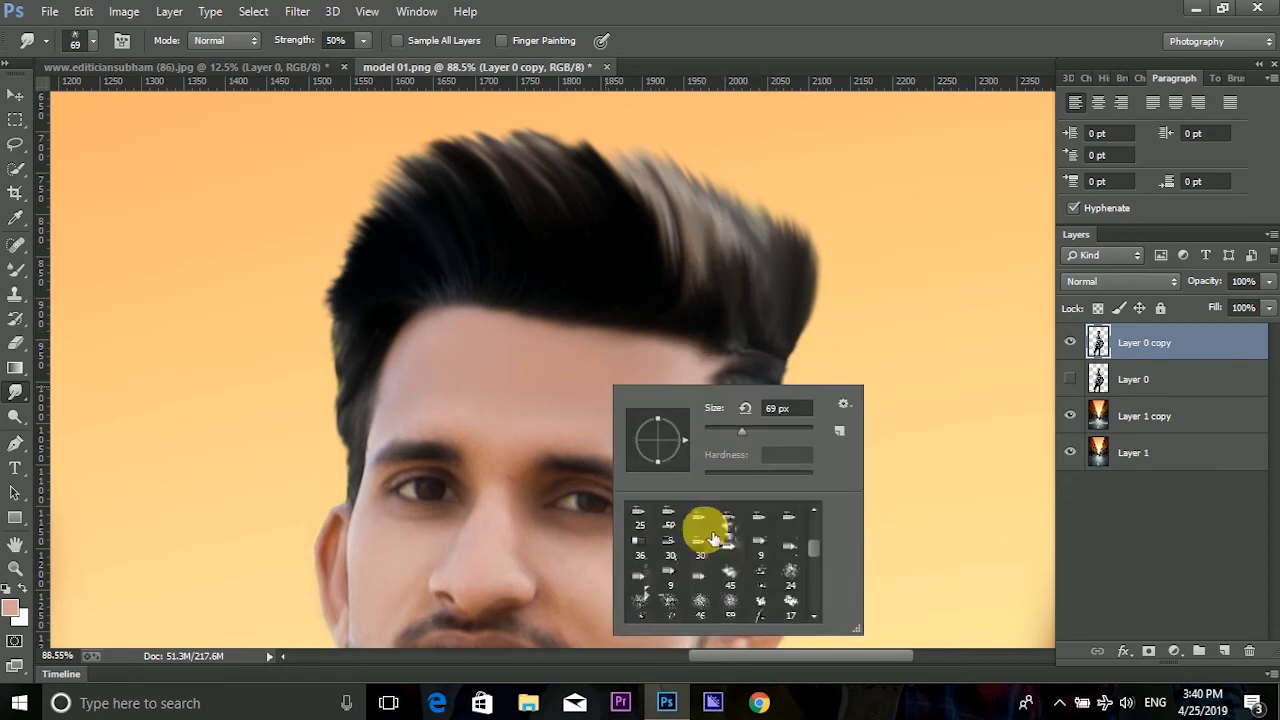
scroll(705, 524, "up", 3)
left_click(652, 522)
left_click(586, 380)
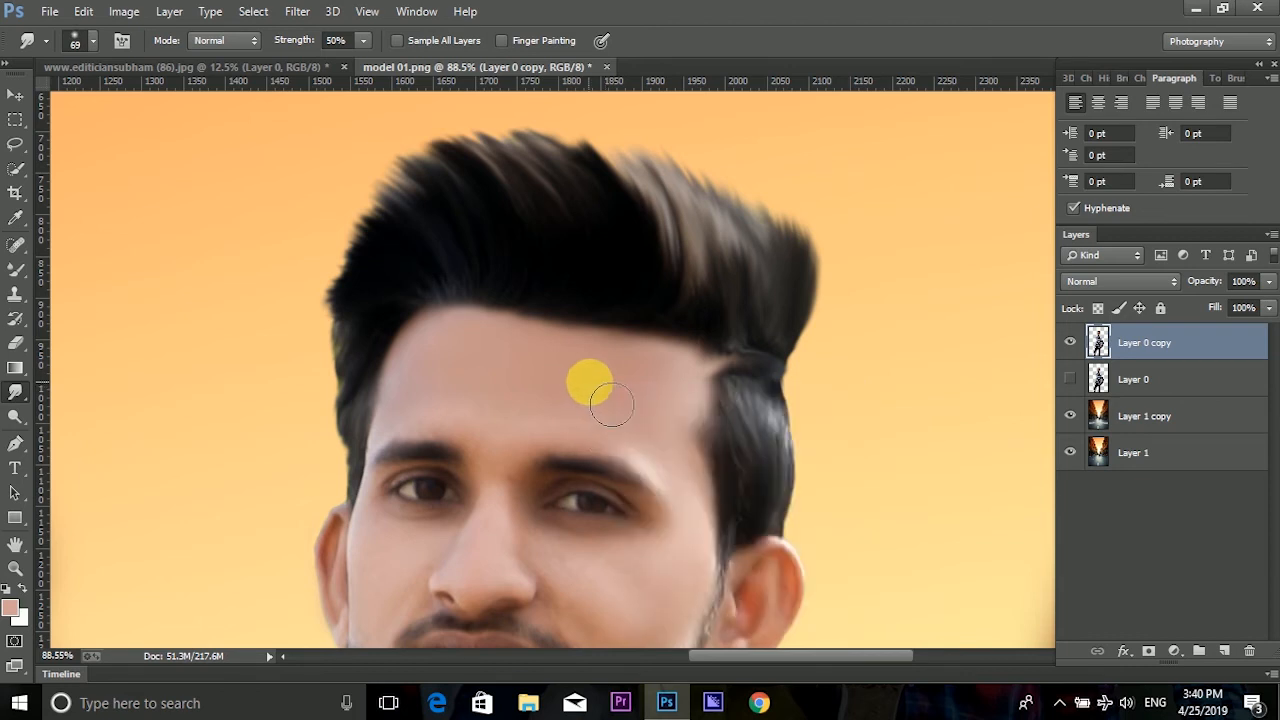
right_click(702, 378)
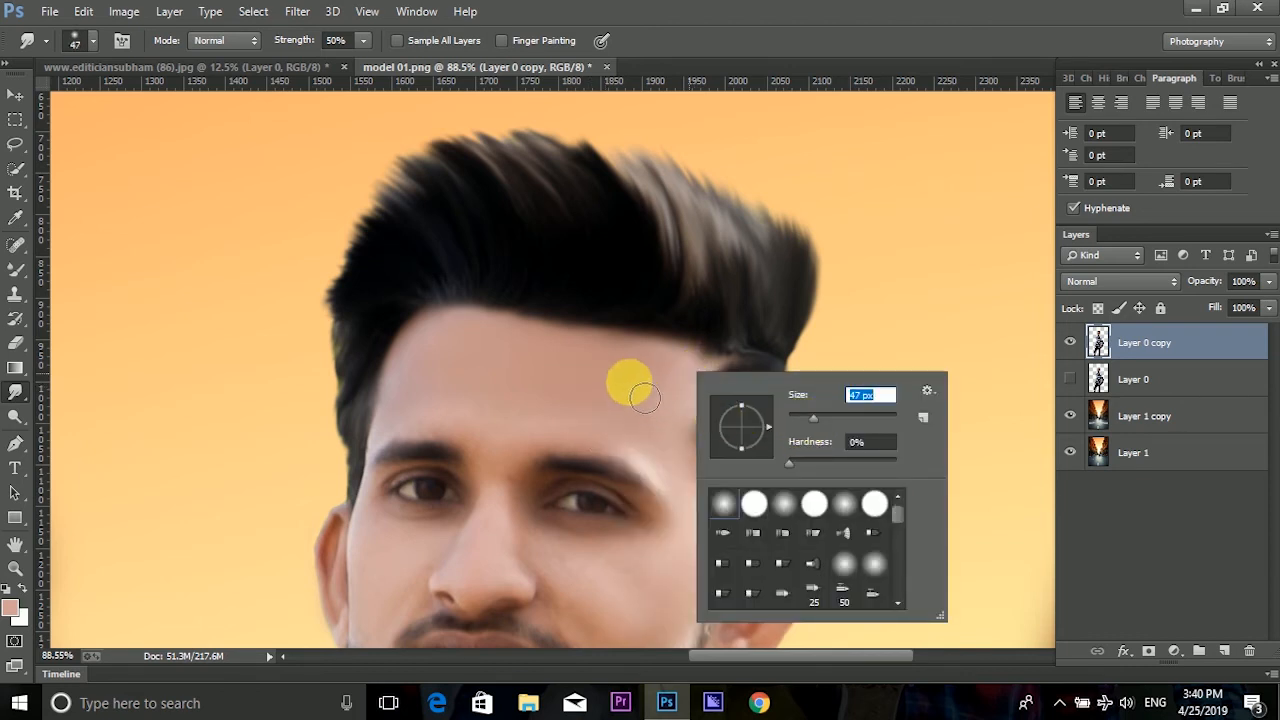
left_click(629, 383)
scroll(654, 386, "up", 8)
right_click(722, 347)
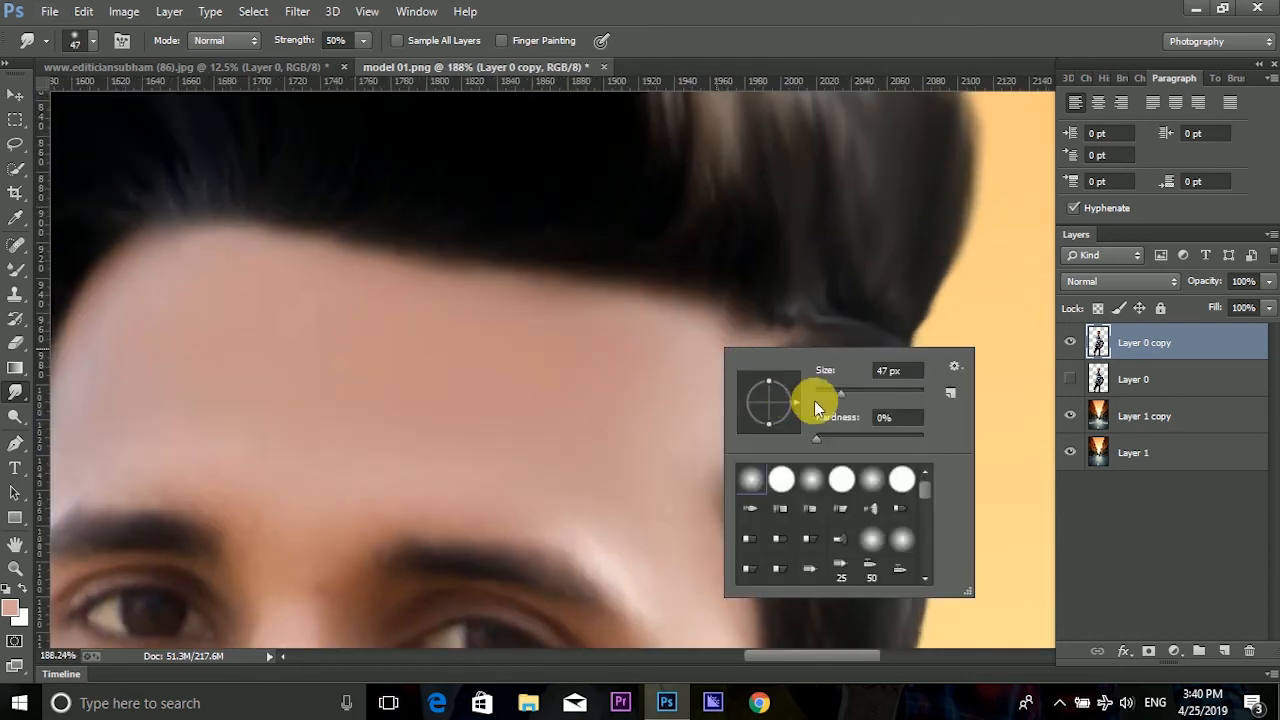
left_click(836, 395)
left_click(660, 365)
mouse_move(758, 352)
left_mouse_down()
mouse_move(804, 347)
mouse_move(748, 369)
mouse_move(778, 341)
mouse_move(722, 362)
mouse_move(762, 333)
mouse_move(736, 386)
mouse_move(770, 406)
mouse_move(811, 359)
mouse_move(872, 349)
mouse_move(756, 371)
left_mouse_up()
Delete the hidden Layer 0.
scroll(756, 369, "down", 20)
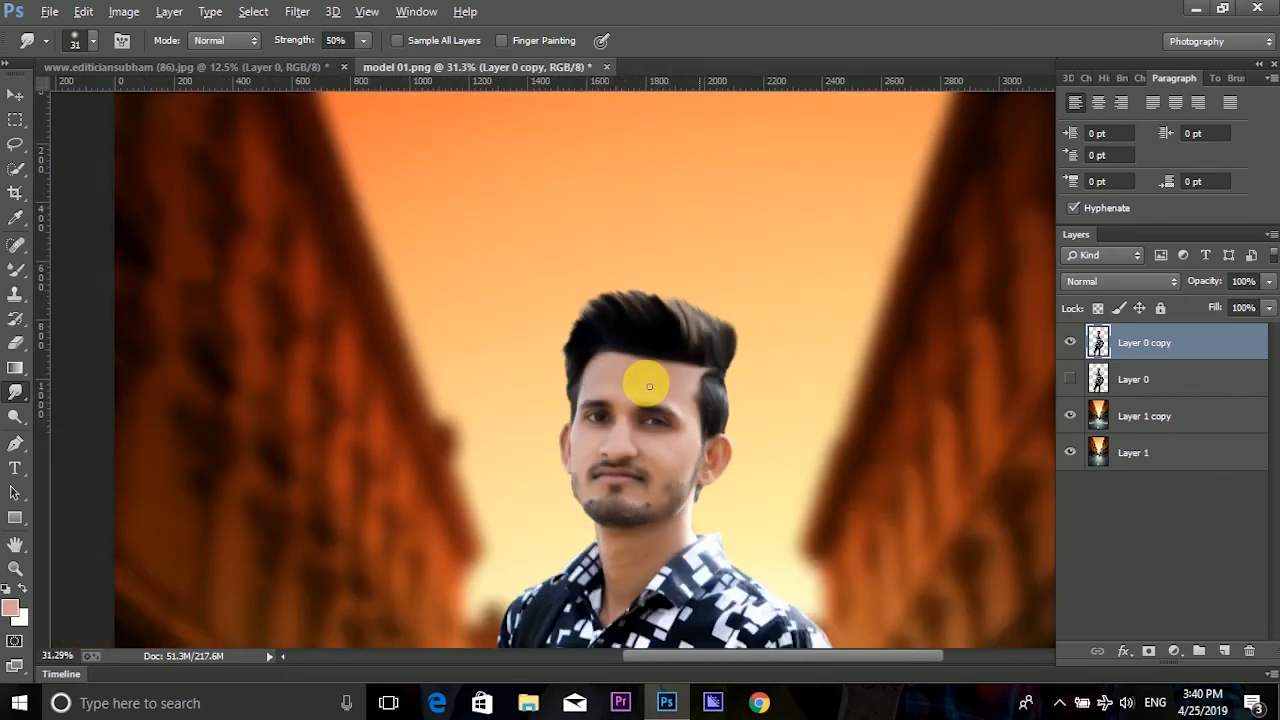
scroll(640, 385, "down", 5)
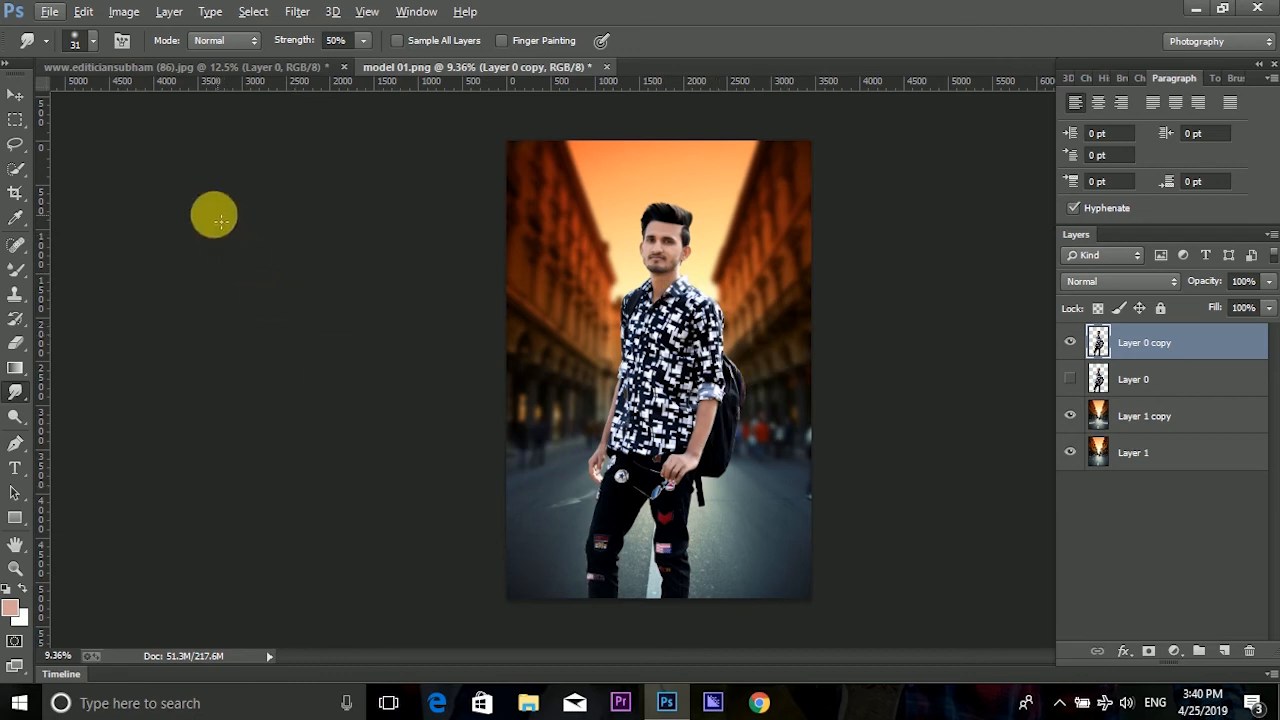
left_click(1134, 380)
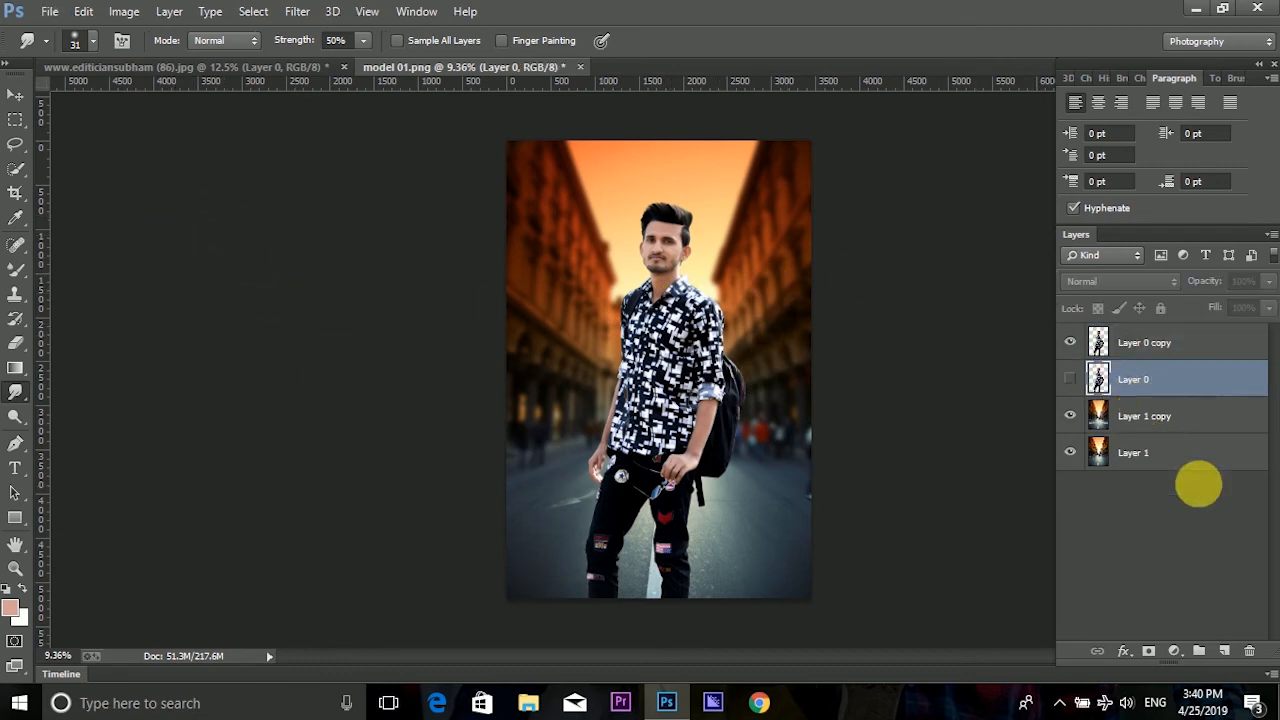
left_click(1252, 655)
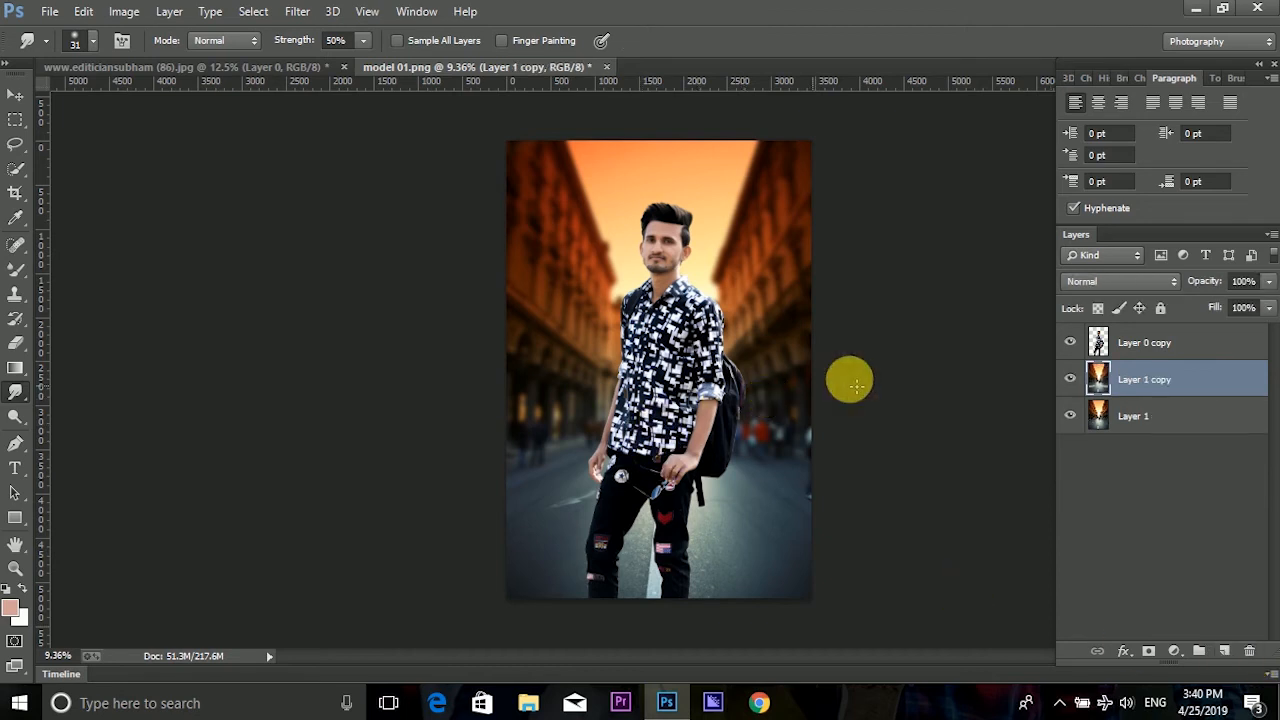
Merge Layer 0 copy down into Layer 1 copy.
left_click(1090, 342)
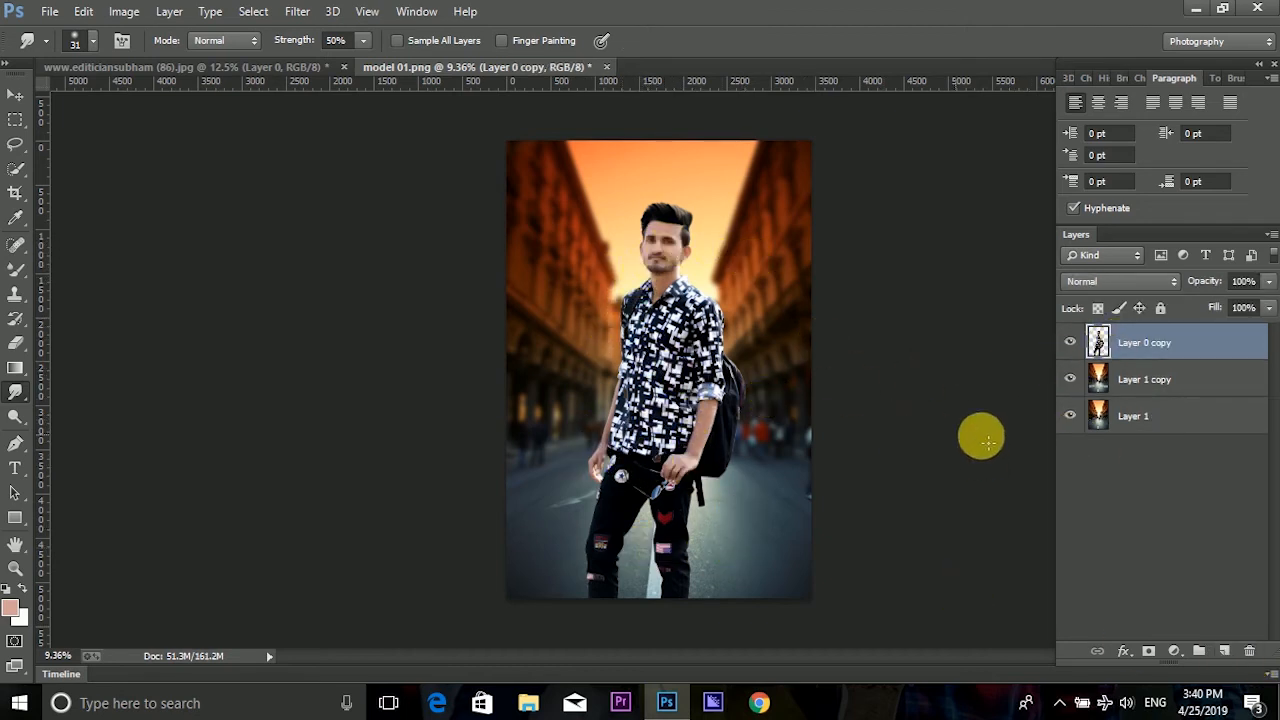
right_click(1158, 347)
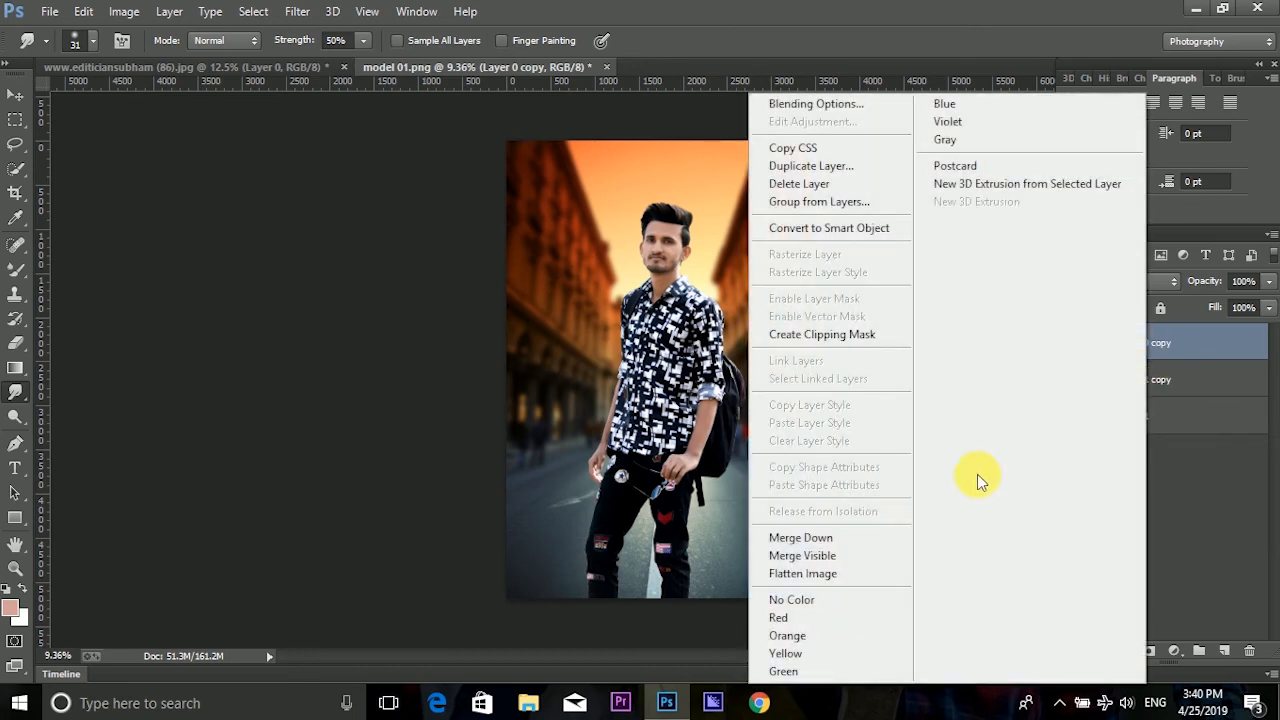
left_click(815, 536)
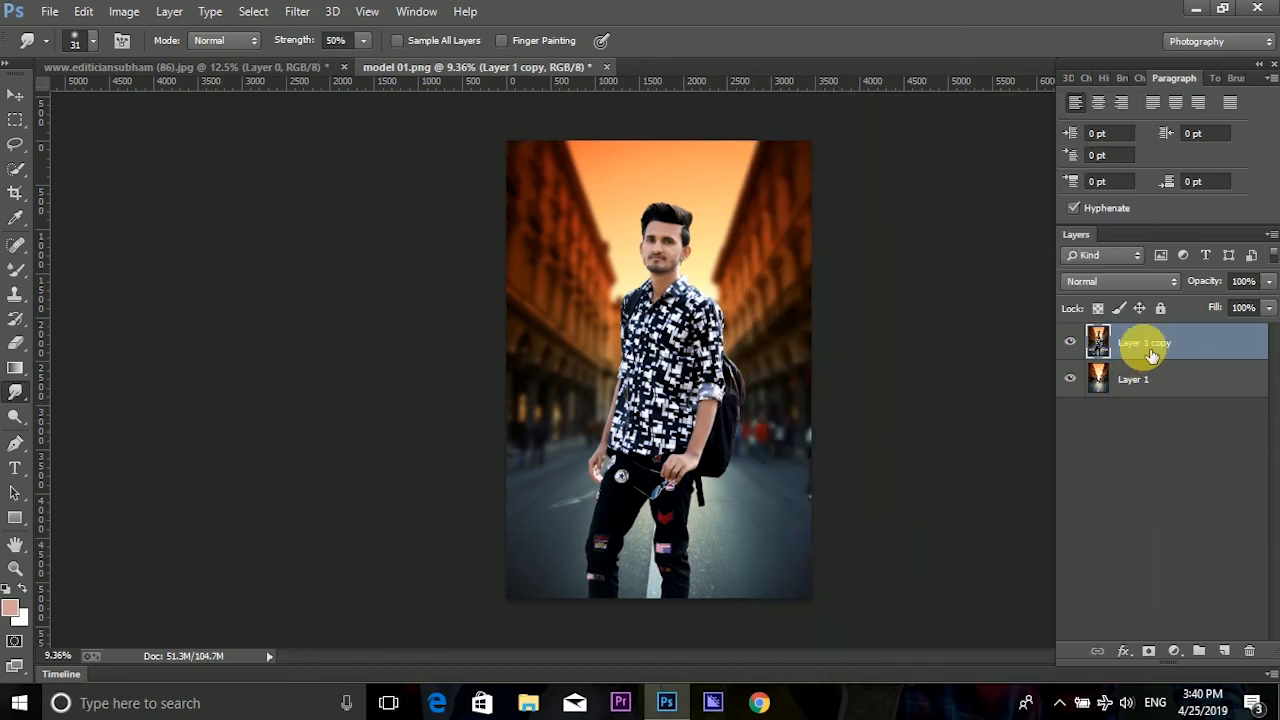
Merge the visible layers into one and duplicate the merged layer.
right_click(1140, 341)
left_click(862, 557)
left_click_drag(1100, 343, 1226, 651)
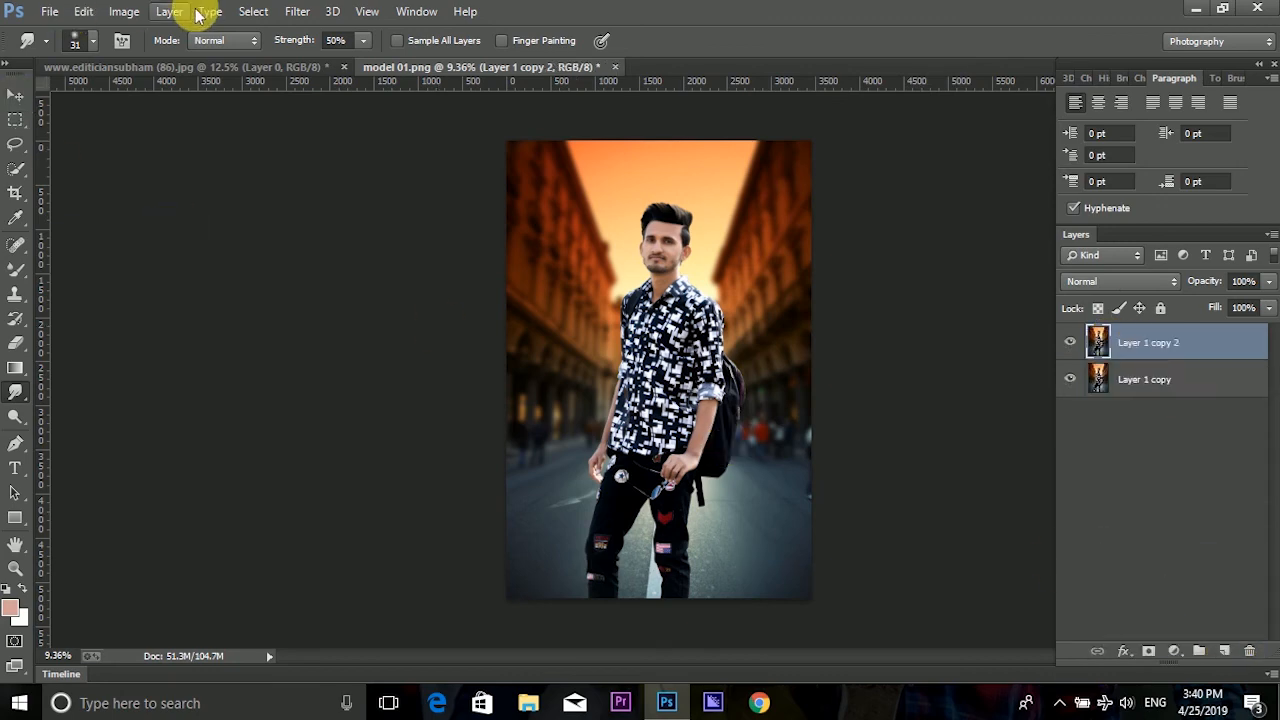
Start a Camera Raw filter on Layer 1 copy 2 and set the post-crop vignetting amount to -7.
left_click(296, 13)
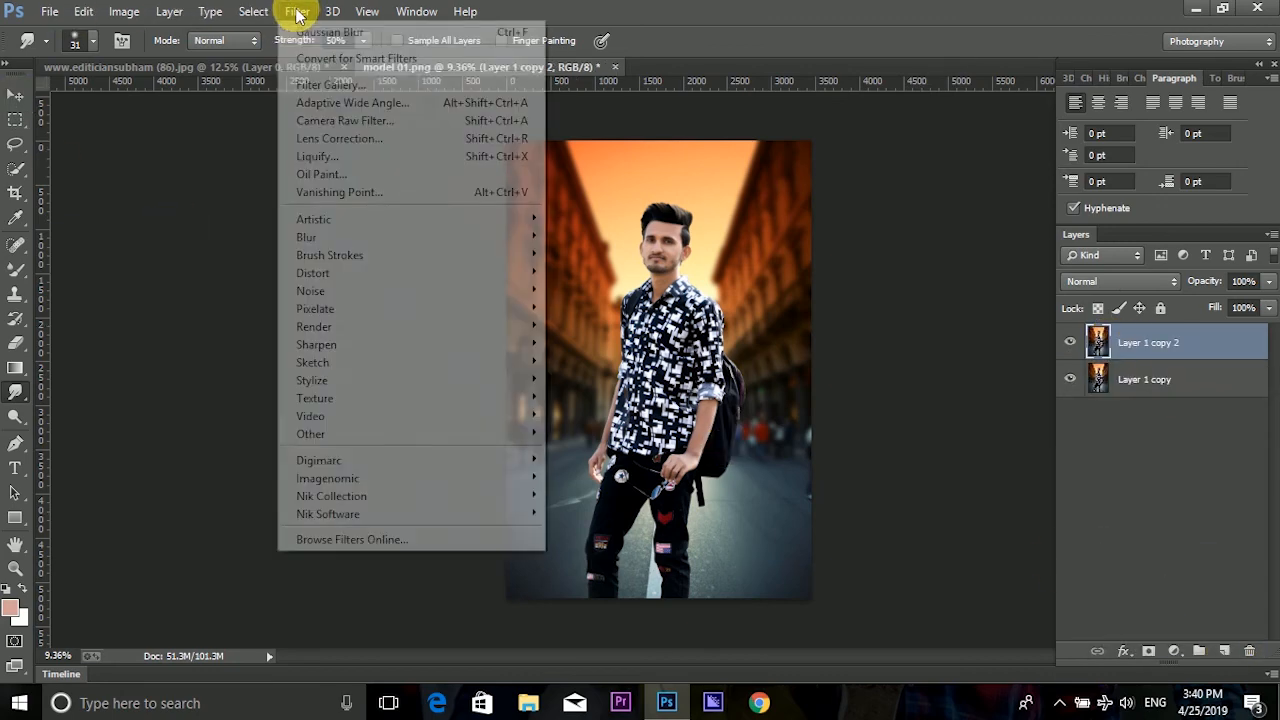
mouse_move(297, 11)
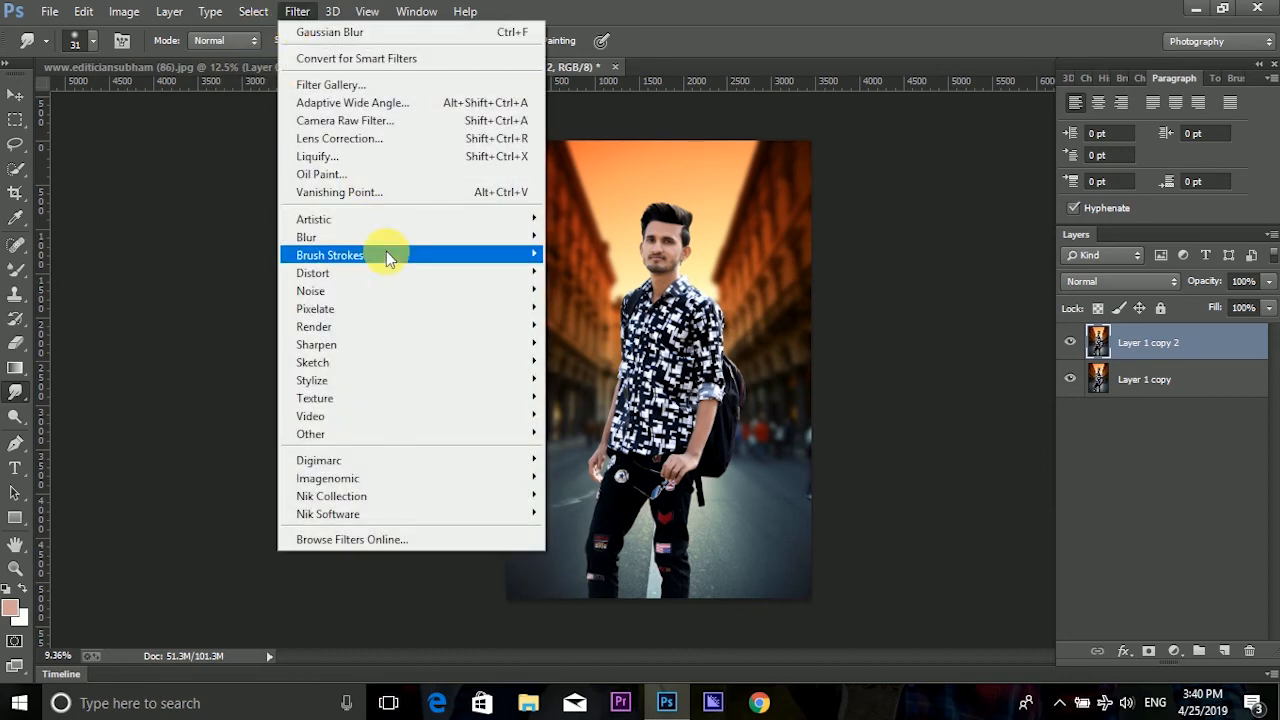
left_click(392, 128)
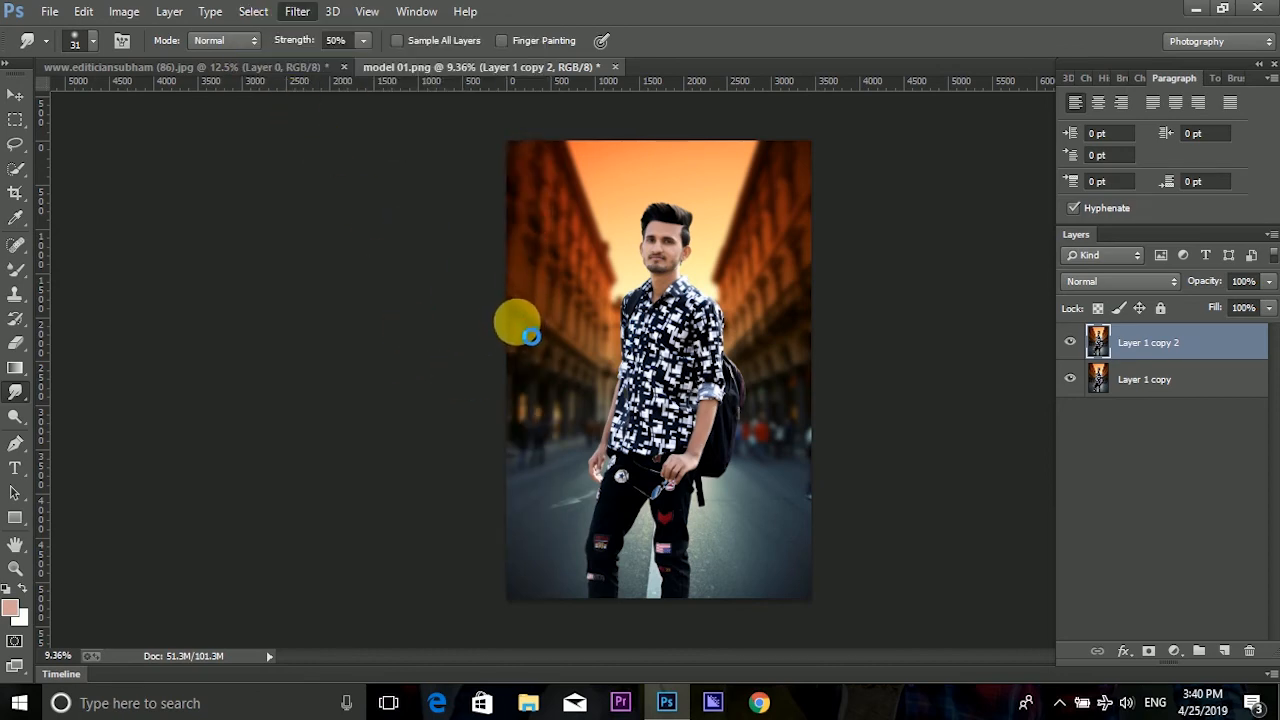
scroll(772, 432, "down", 1)
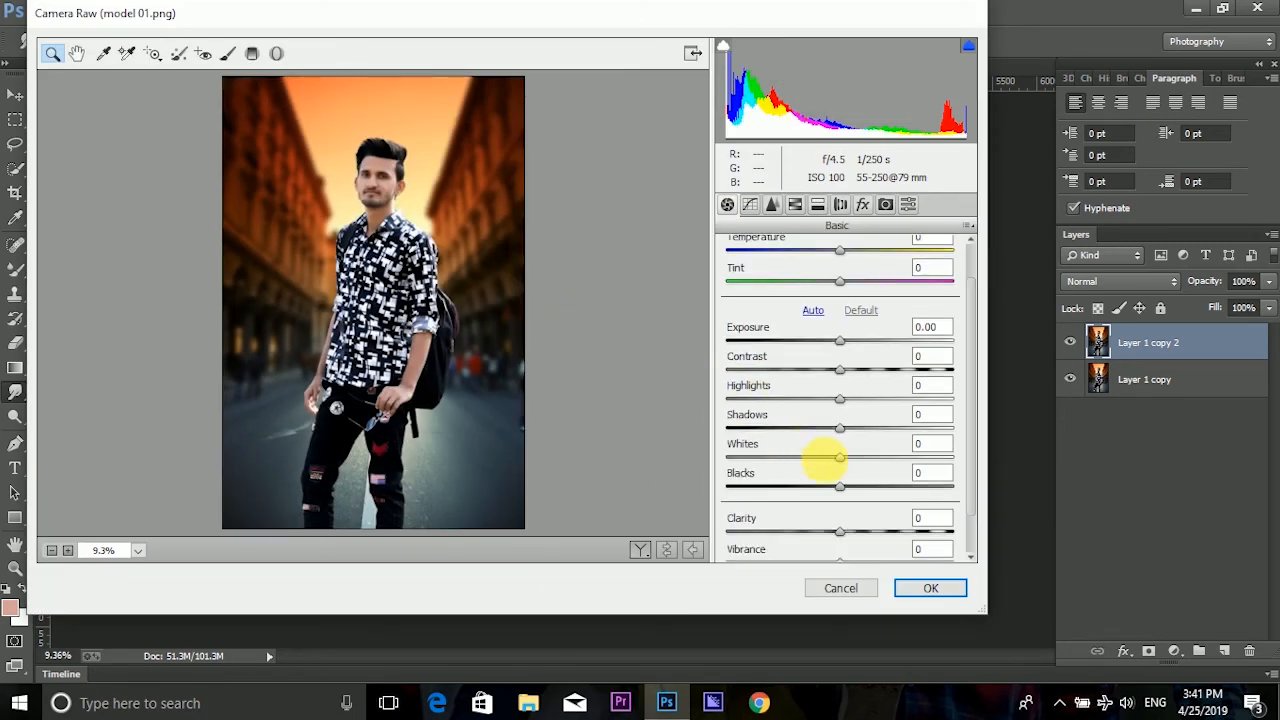
left_click(818, 205)
left_click(841, 206)
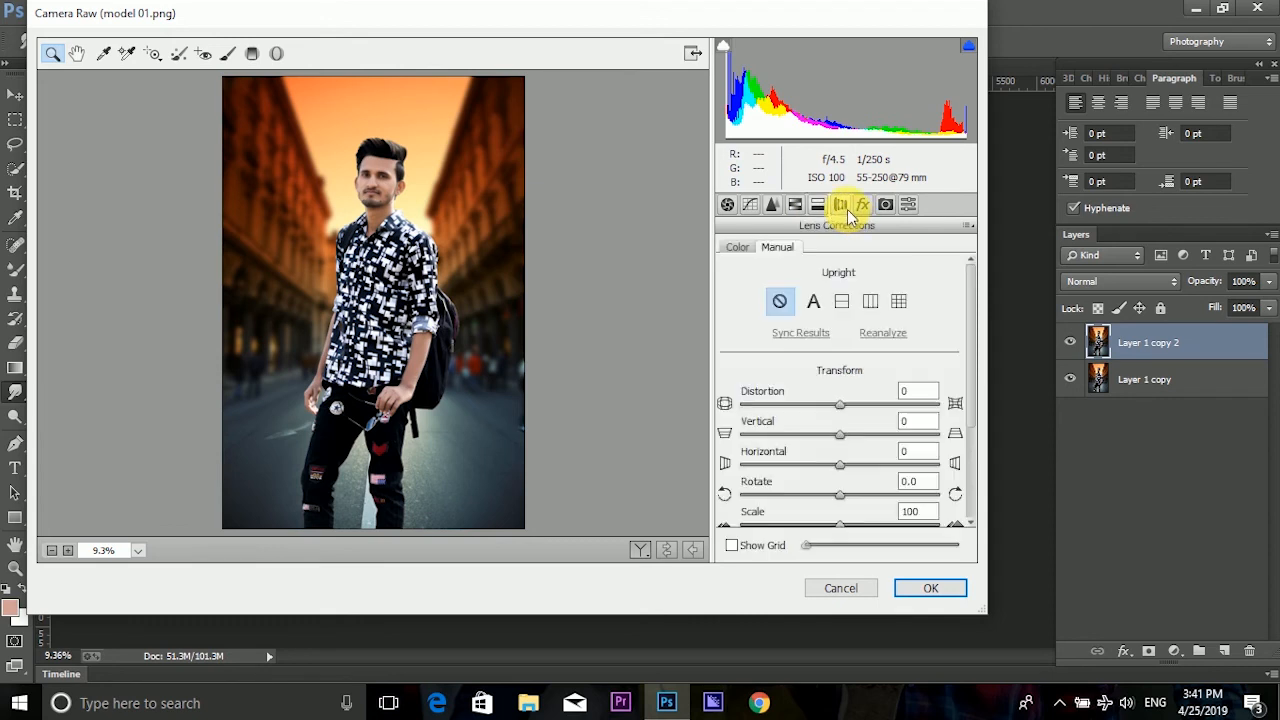
left_click(864, 206)
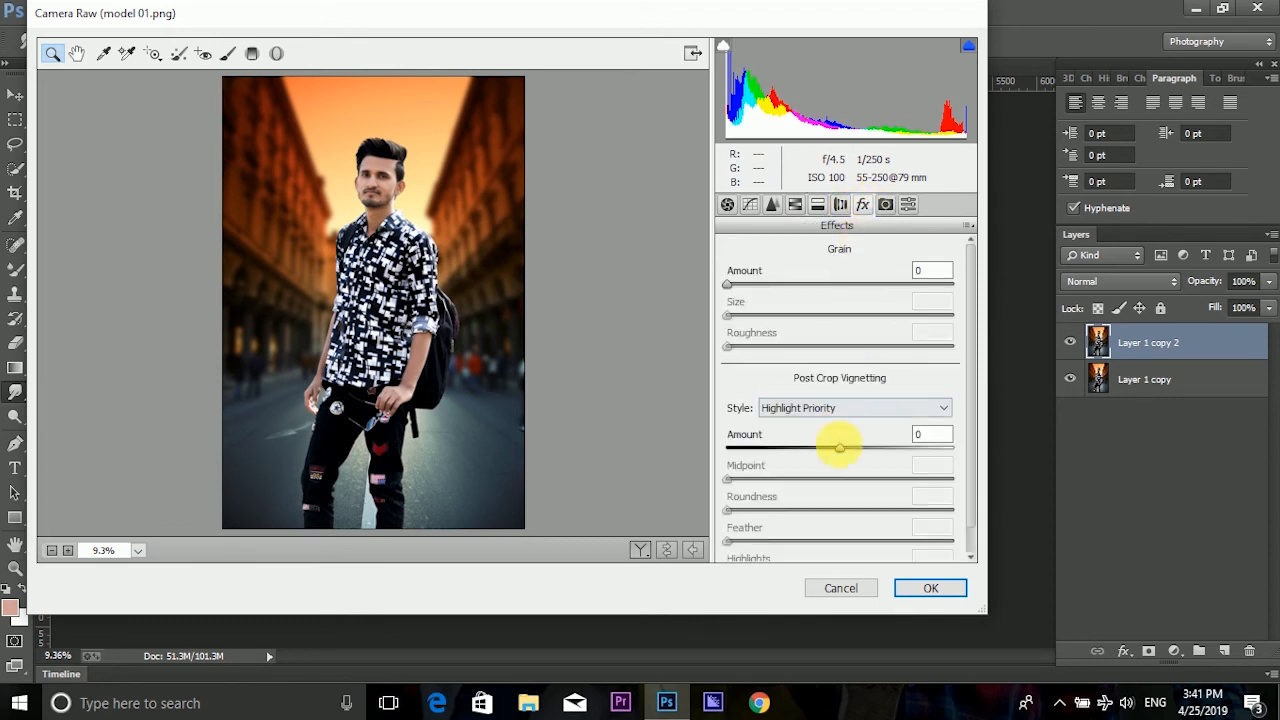
left_click_drag(843, 455, 834, 455)
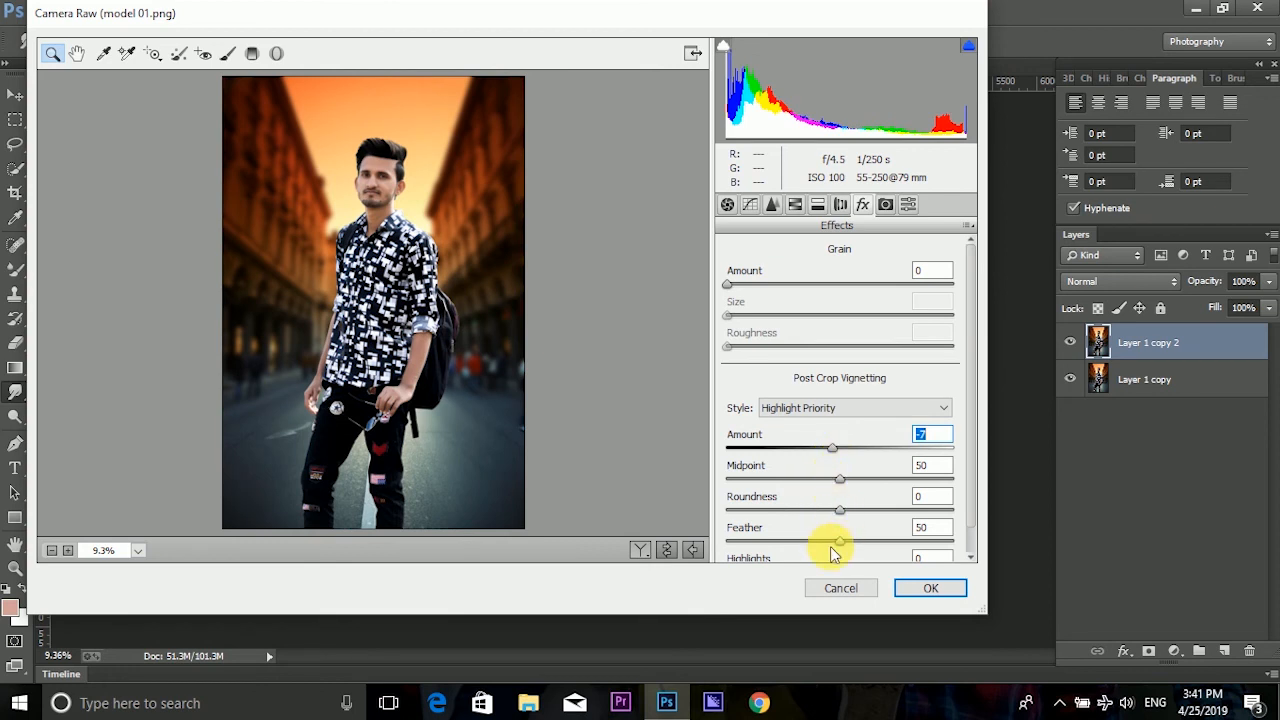
Set the vignette's feather to 76, roundness to -18 and midpoint to 11, and apply the Camera Raw filter.
left_click_drag(893, 545, 826, 543)
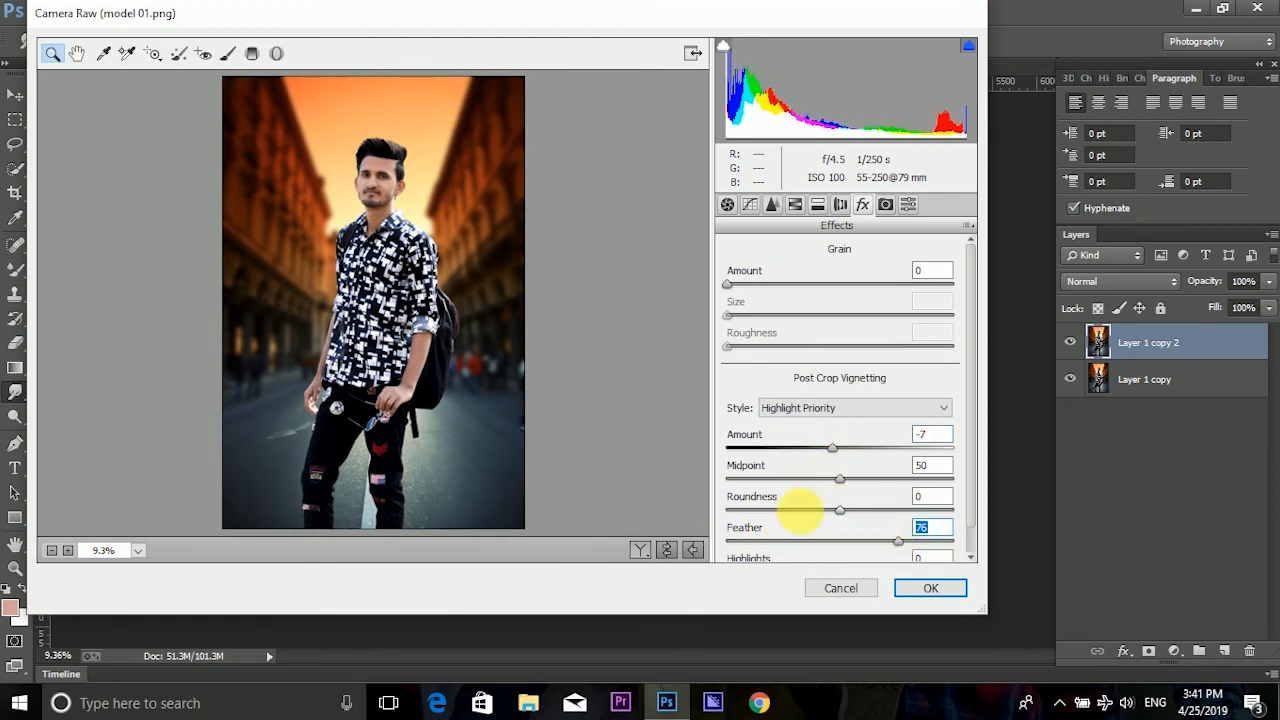
scroll(815, 495, "down", 1)
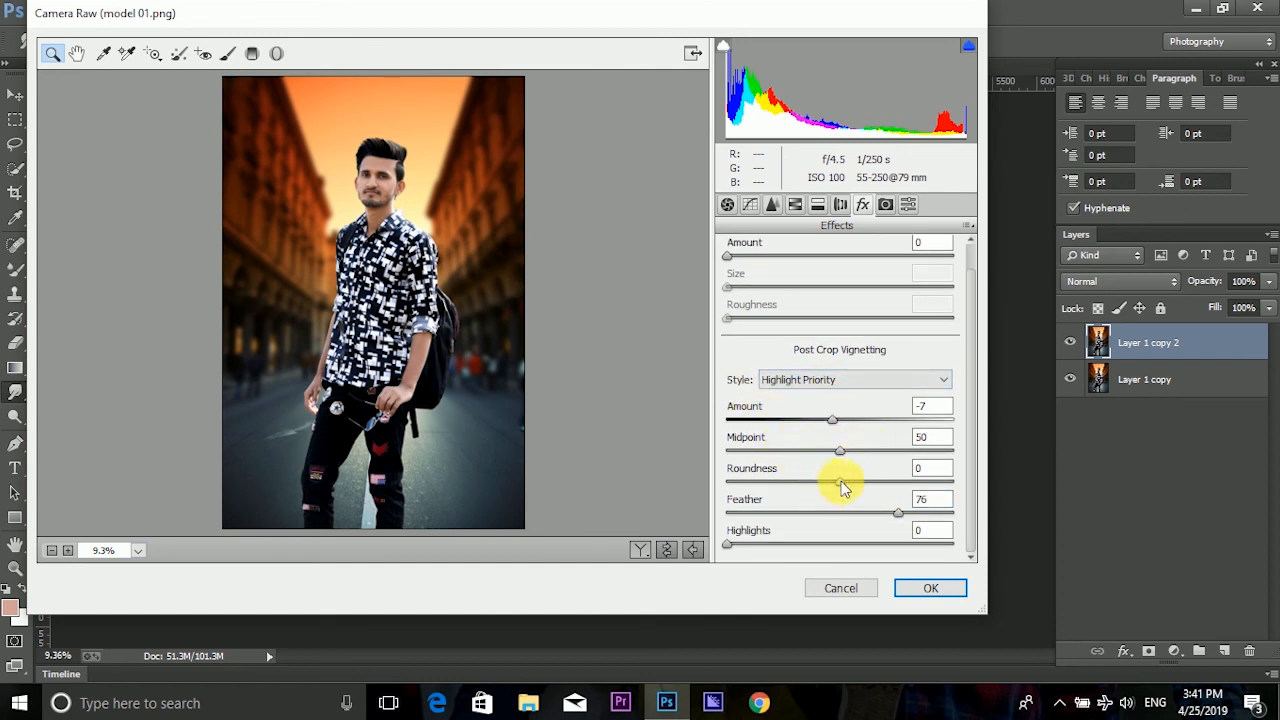
left_click_drag(840, 484, 733, 450)
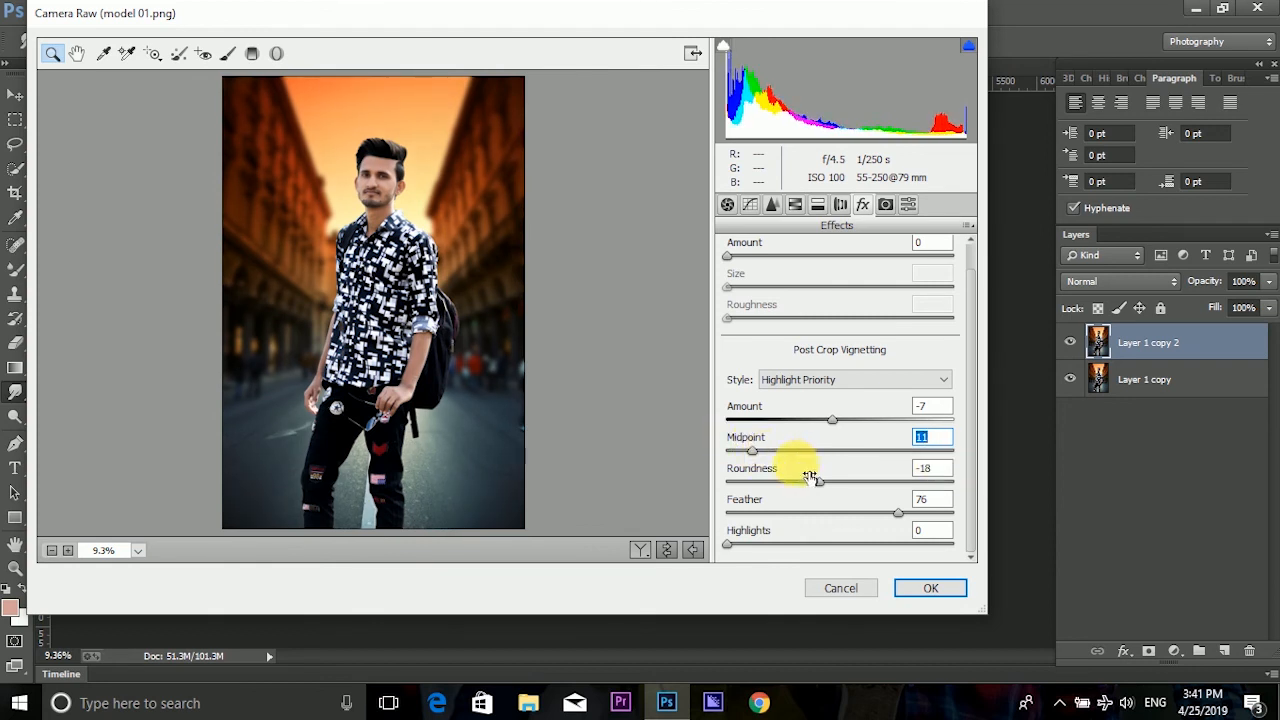
scroll(841, 530, "up", 1)
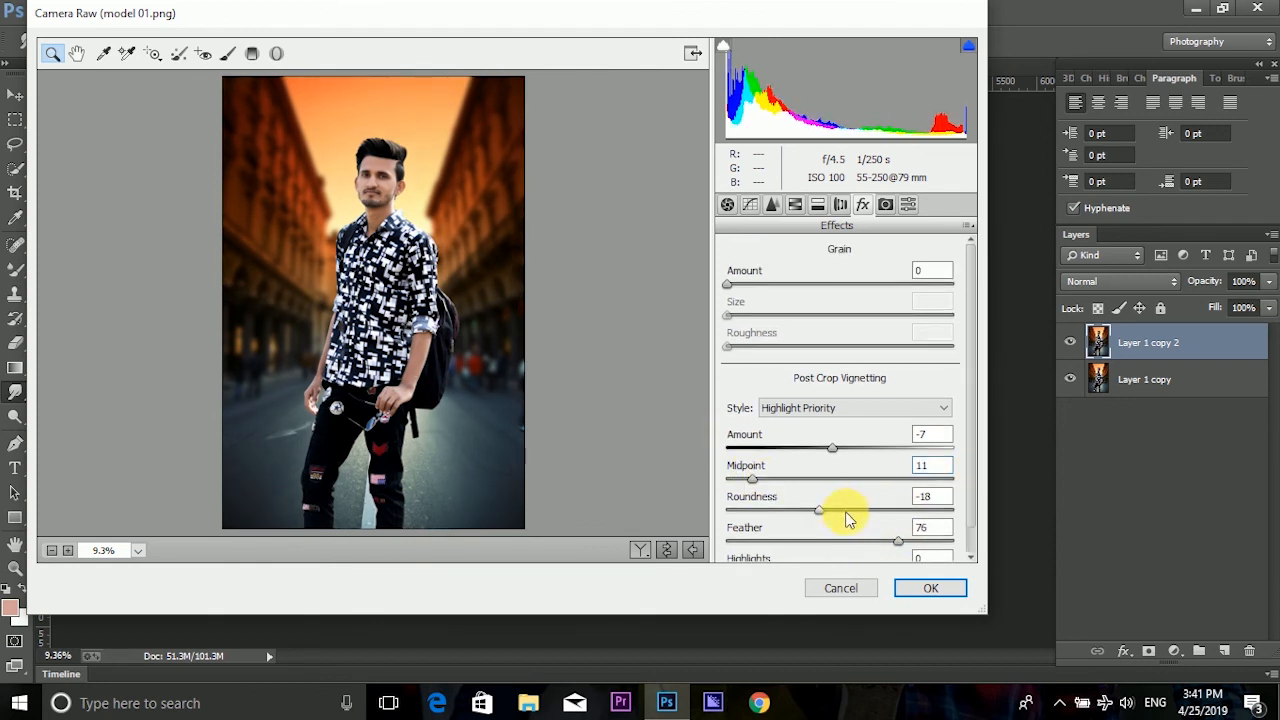
scroll(847, 519, "down", 1)
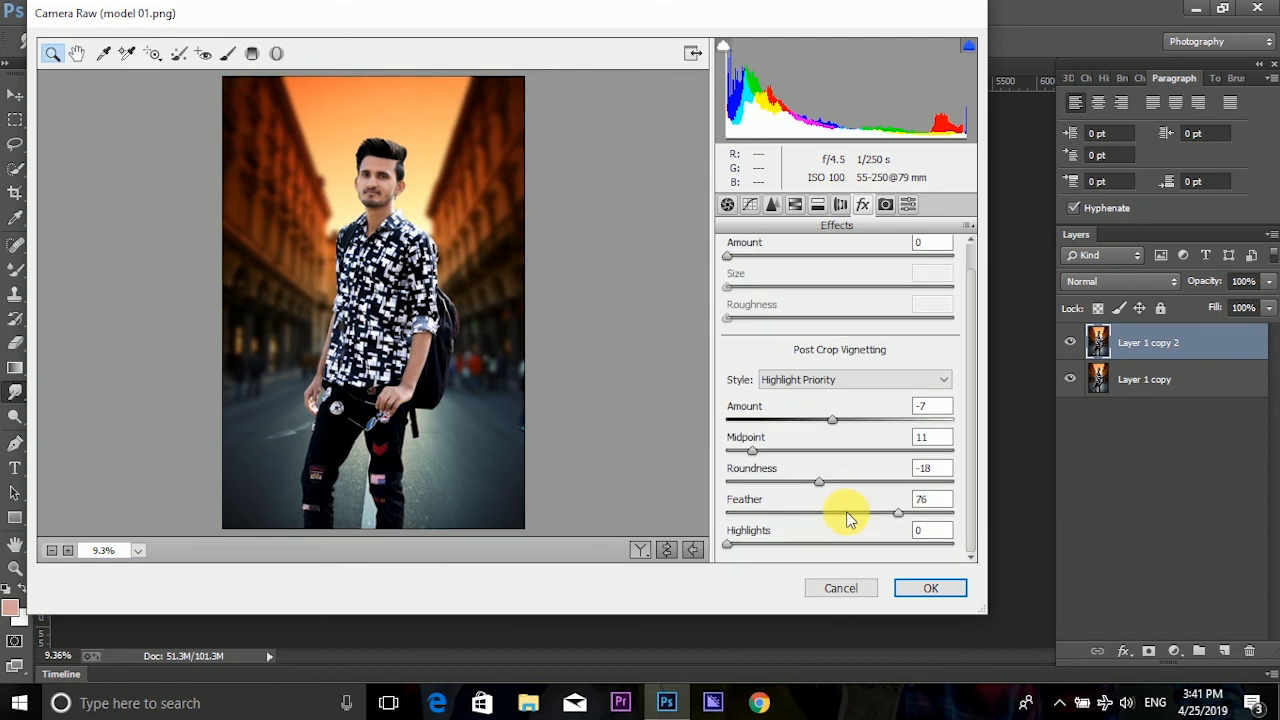
left_click(932, 589)
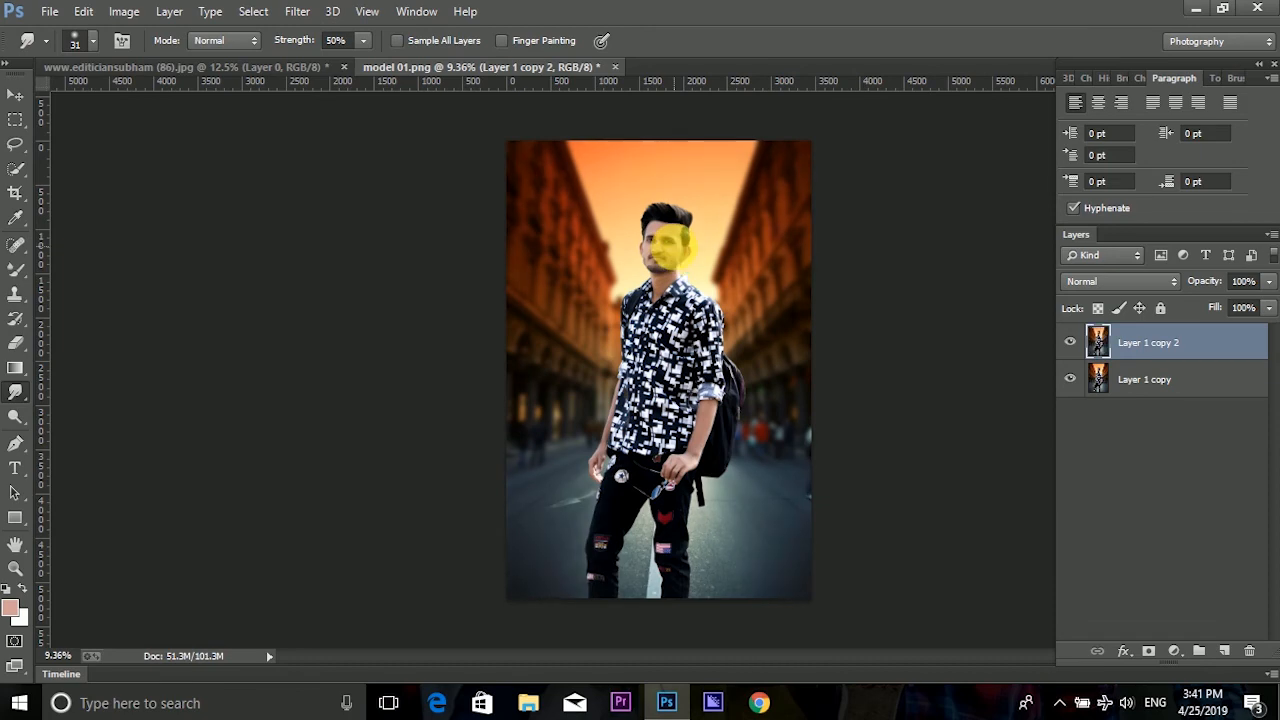
Open the PicsArt_02-25-07.40.43 winged logo, copy it into the model 01.png document, and close the logo file.
right_click(683, 62)
left_click(734, 165)
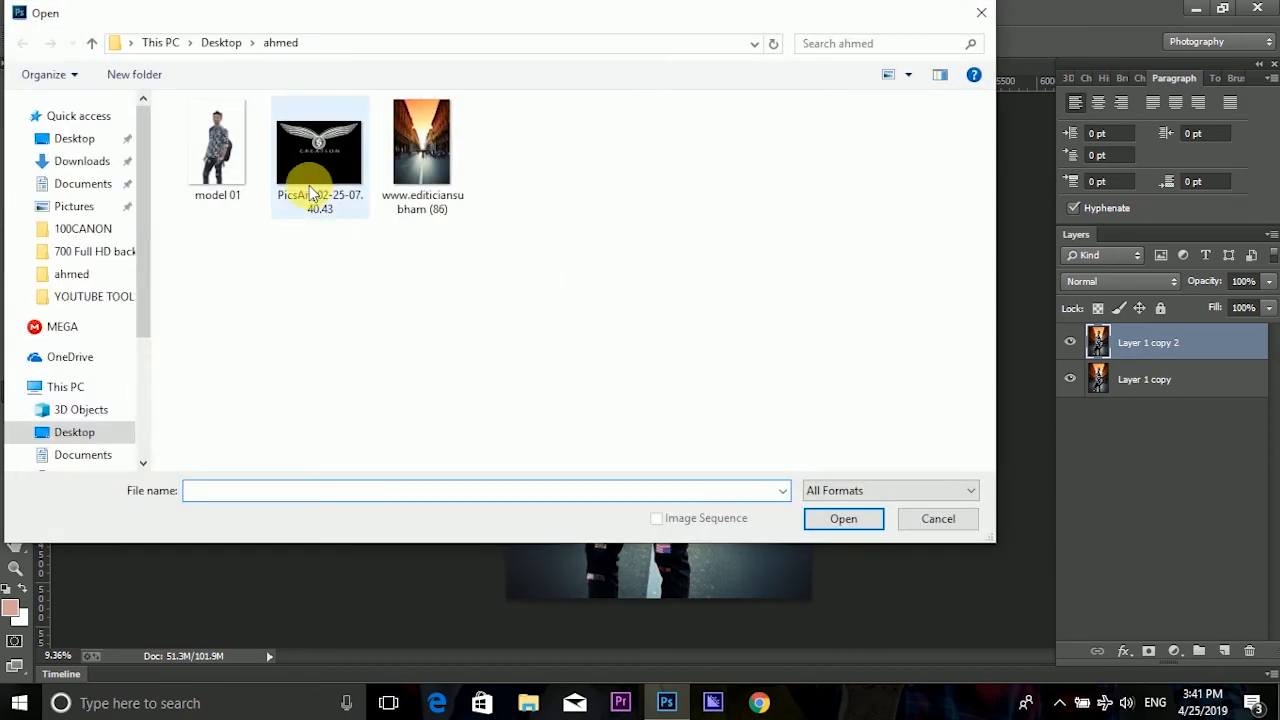
double_click(312, 193)
left_click(15, 93)
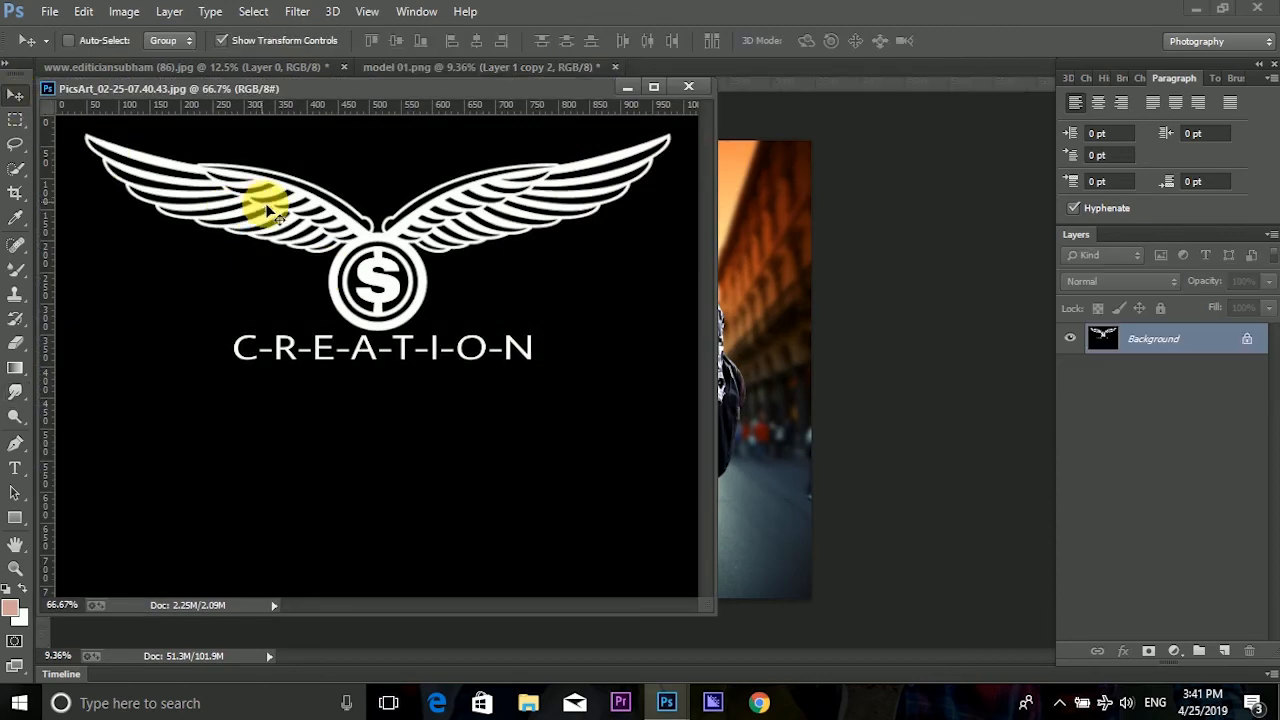
left_click_drag(268, 210, 740, 276)
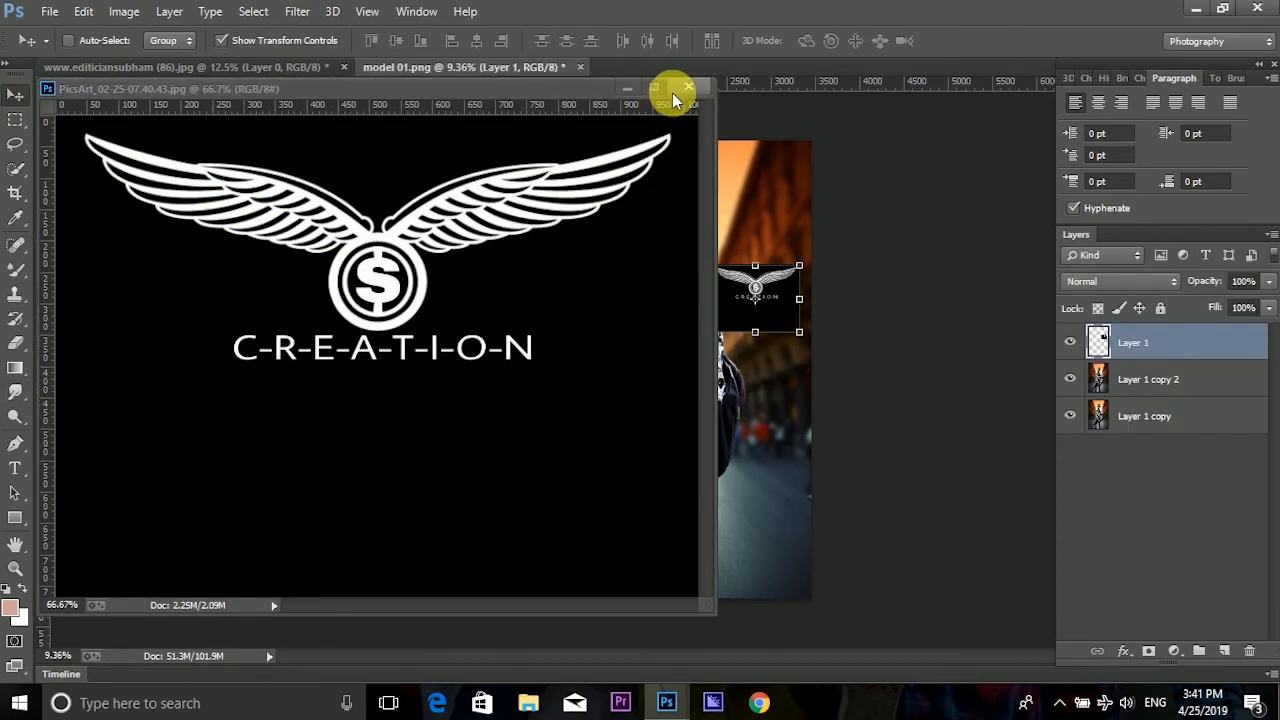
left_click(686, 88)
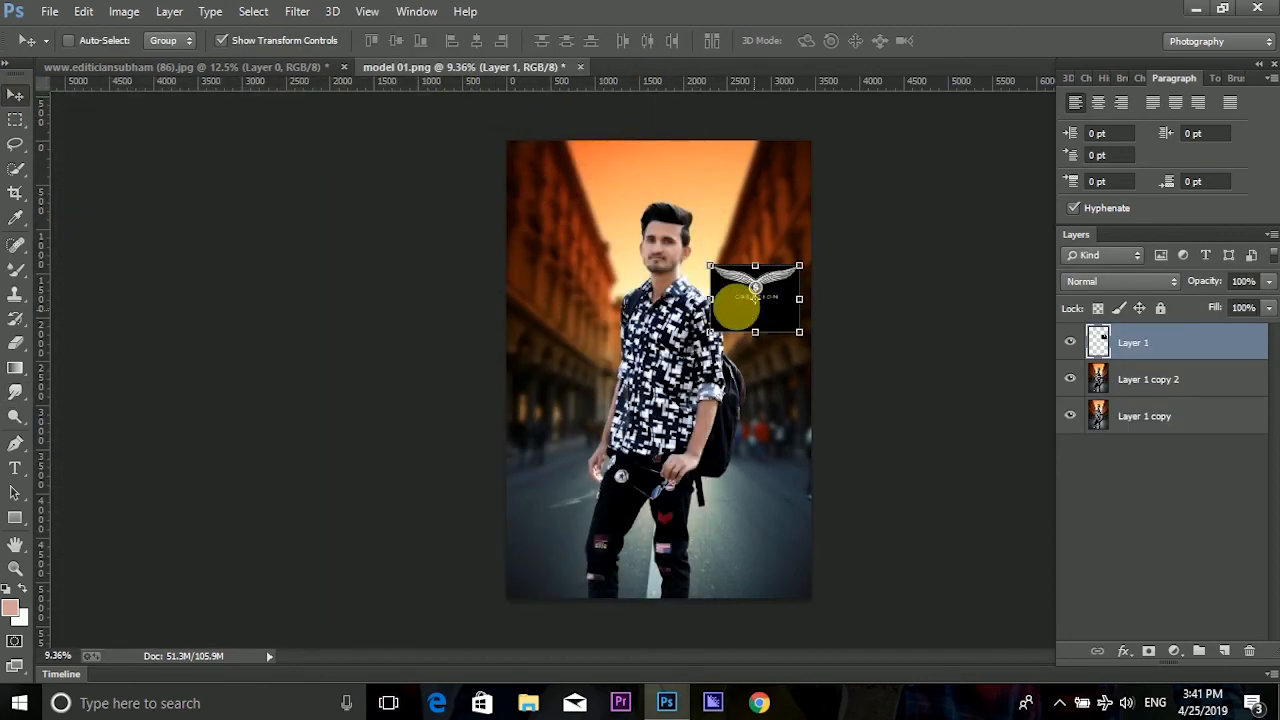
Fit the logo into the photo's upper-left corner at about 43% width and 57% height, with Screen blend mode.
left_click_drag(738, 312, 544, 181)
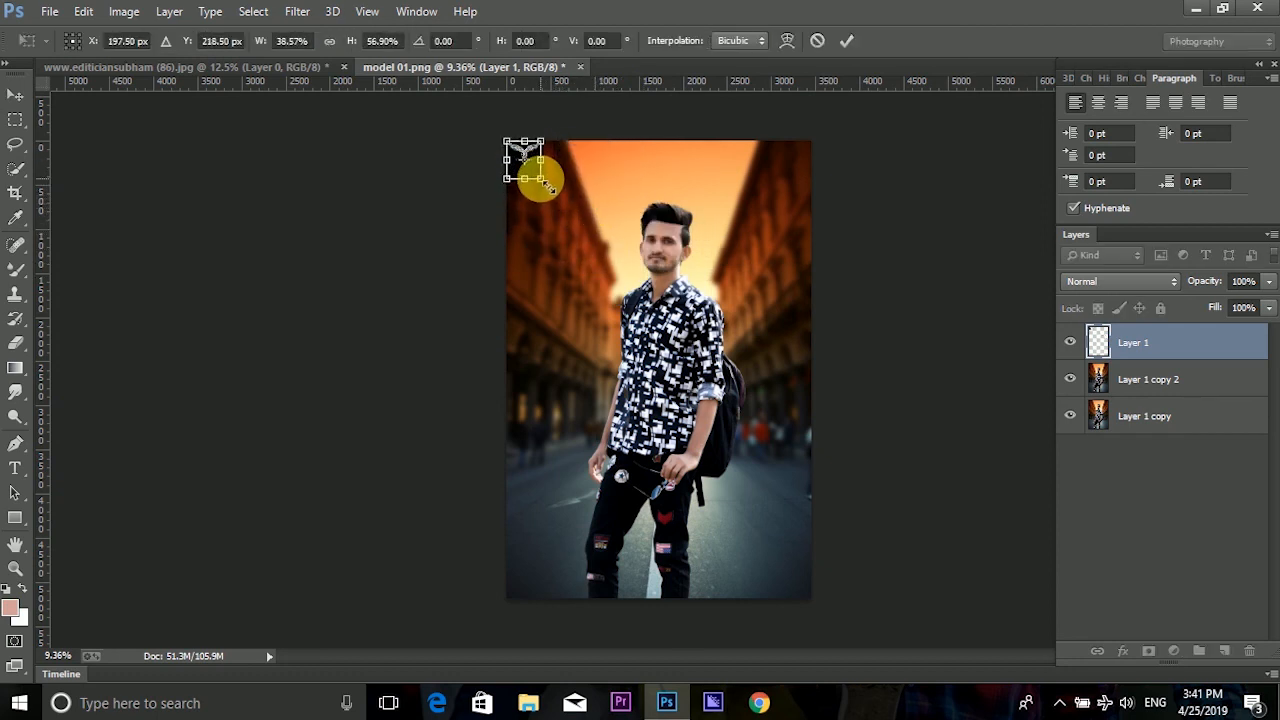
left_click(1090, 283)
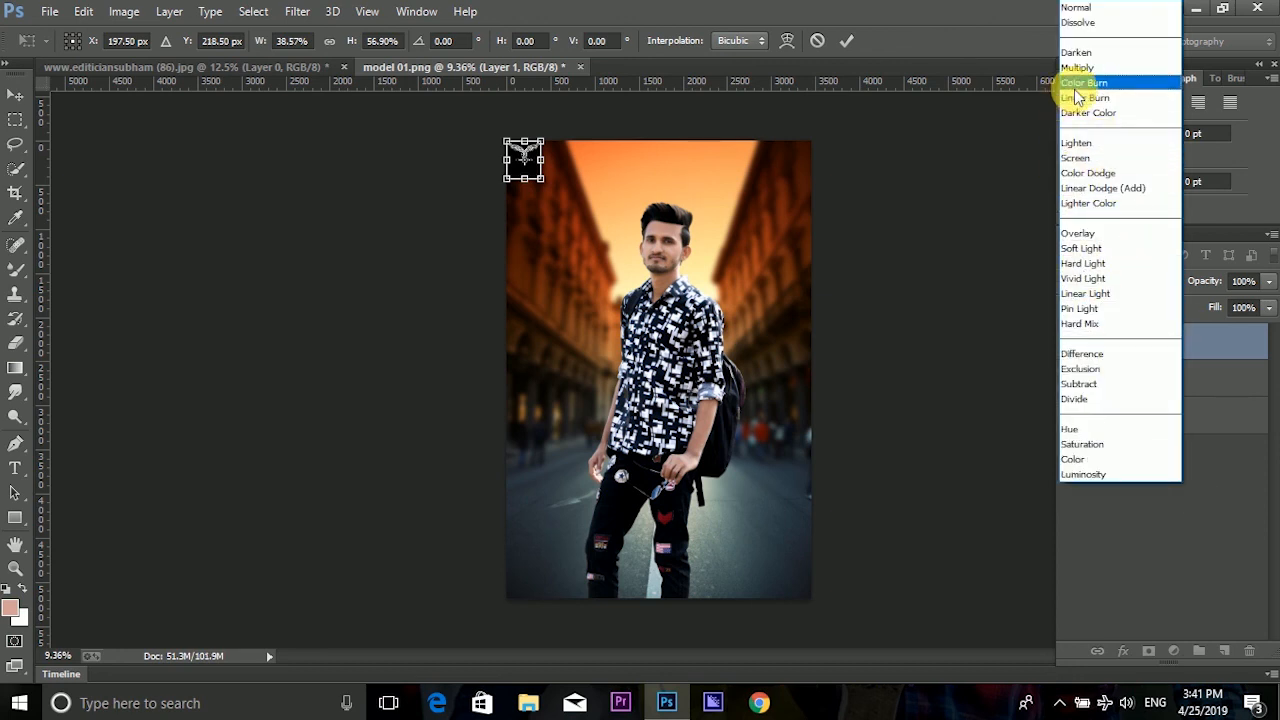
left_click(1083, 157)
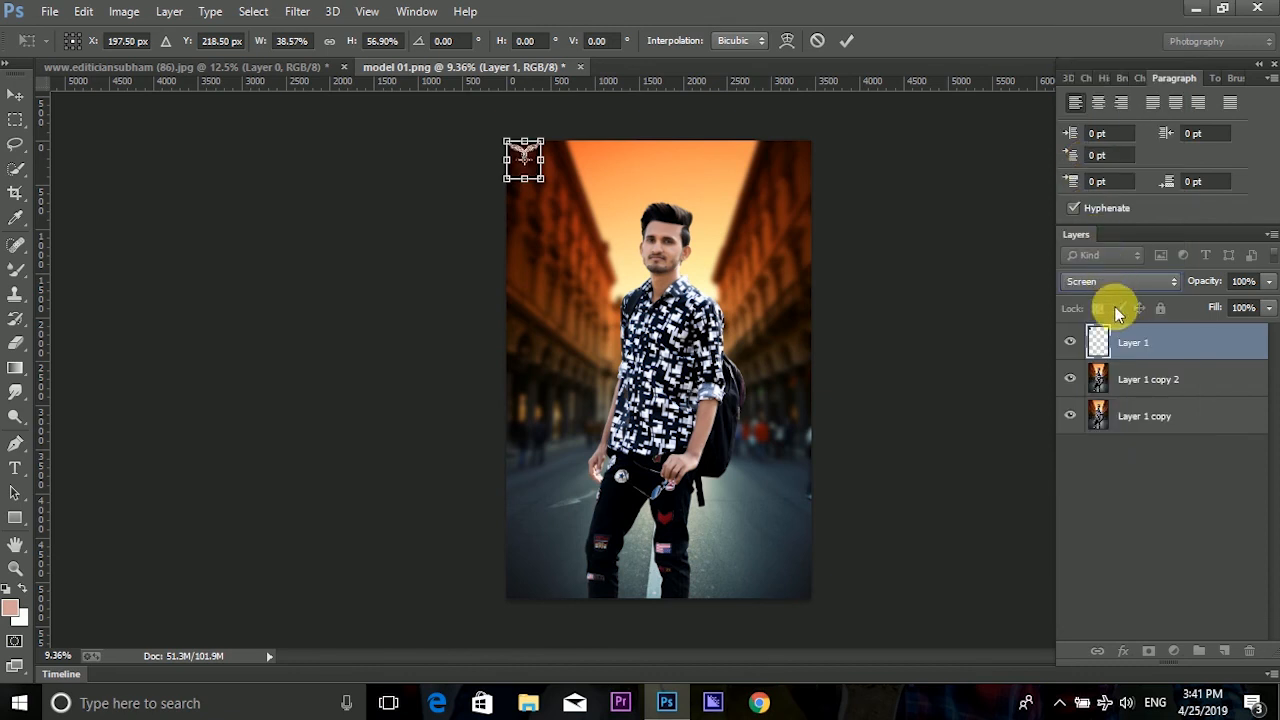
left_click_drag(549, 187, 549, 184)
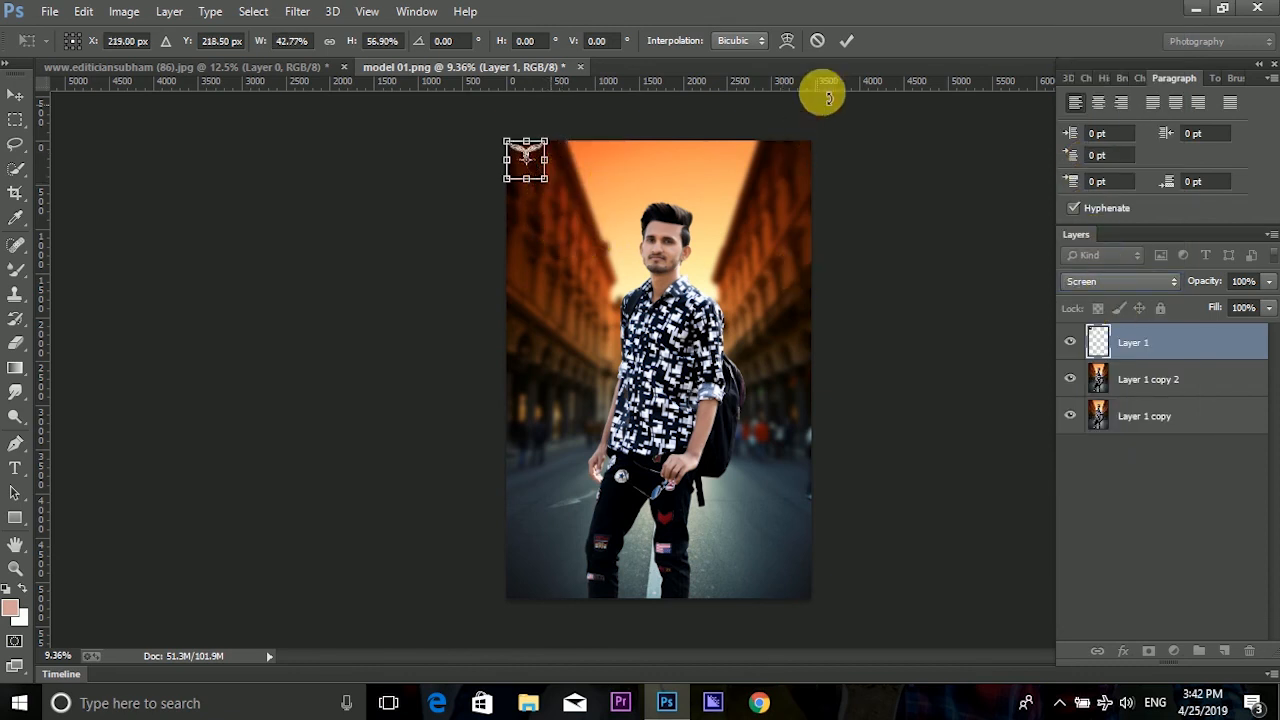
left_click(842, 58)
left_click(668, 280)
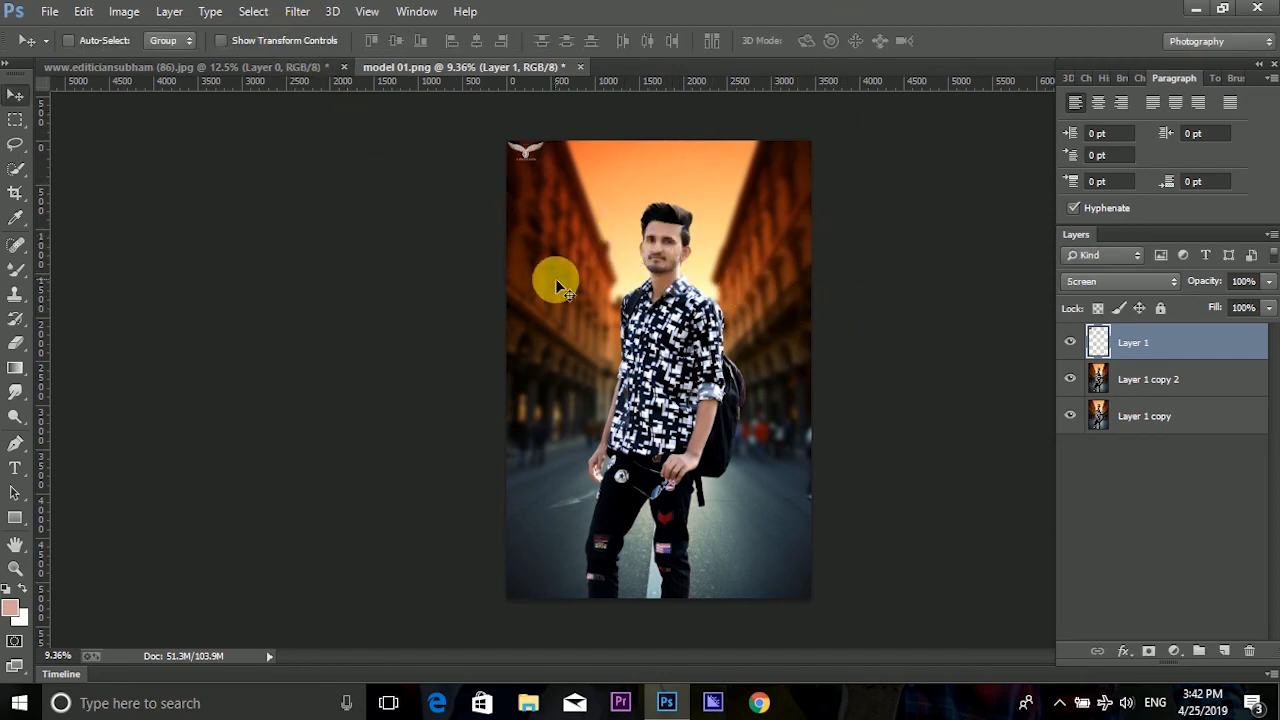
scroll(563, 280, "up", 5)
scroll(620, 233, "up", 5)
scroll(721, 428, "down", 1)
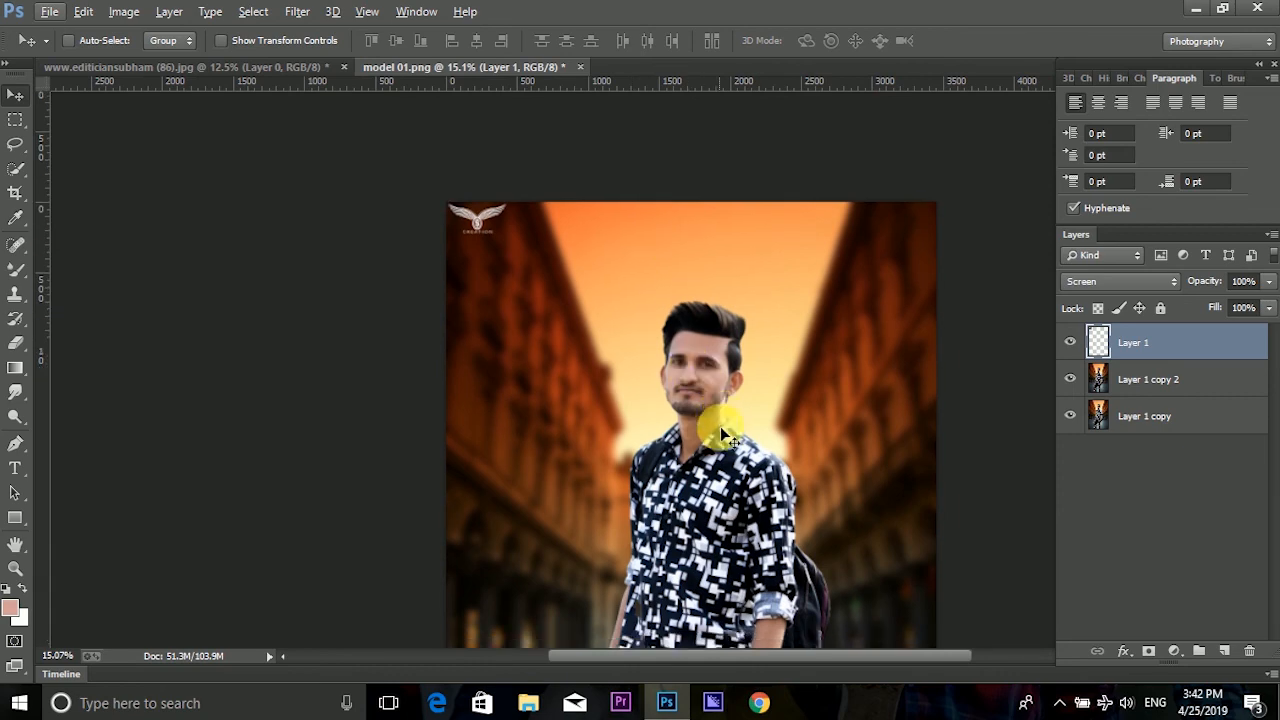
scroll(720, 426, "up", 5)
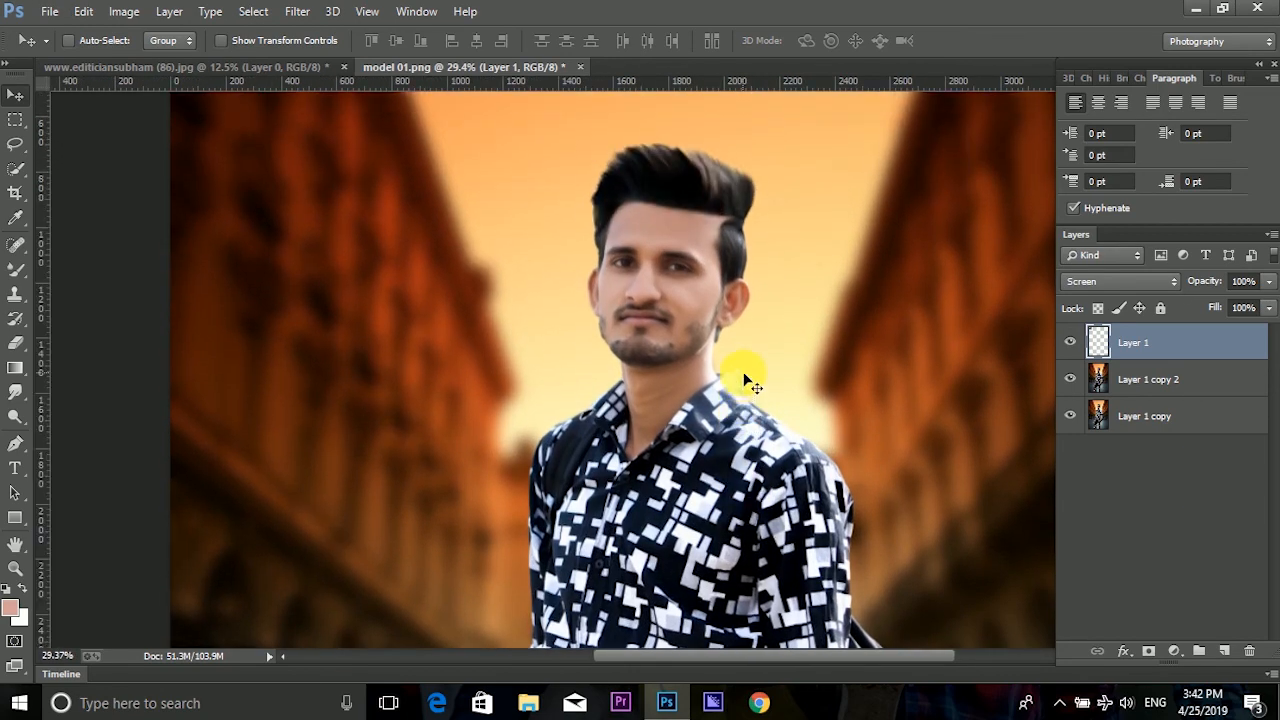
scroll(745, 378, "down", 9)
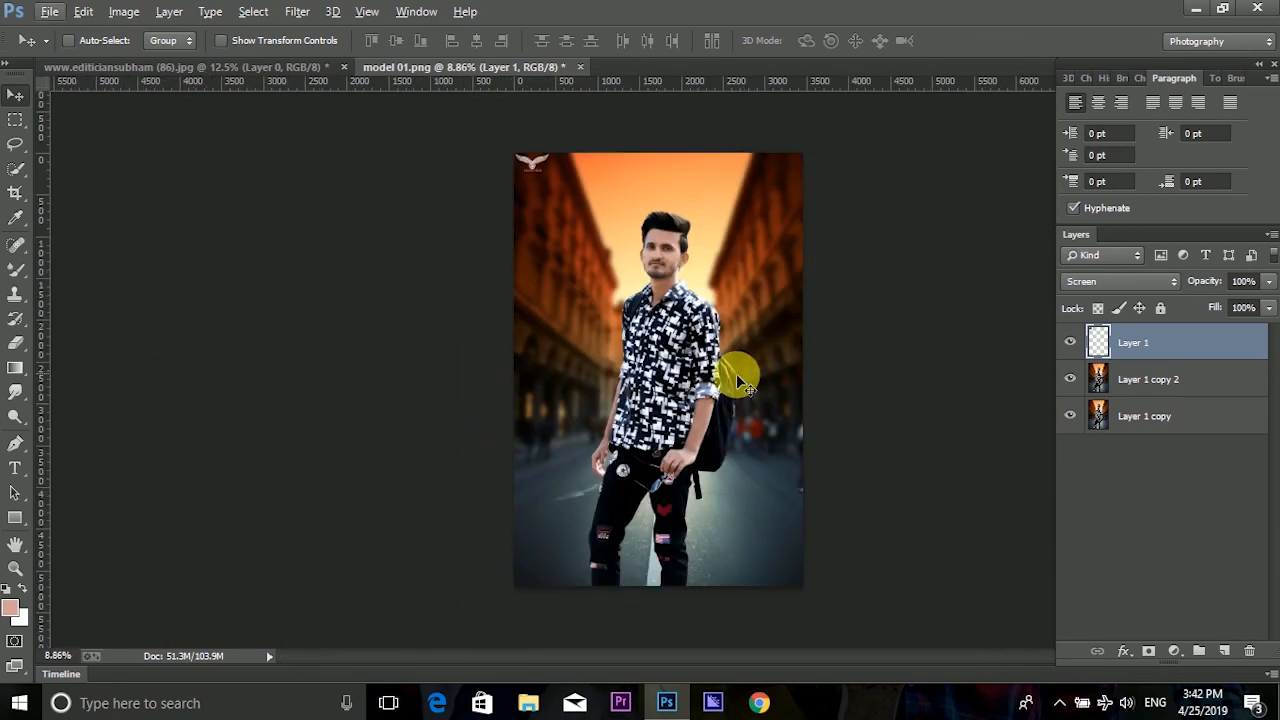